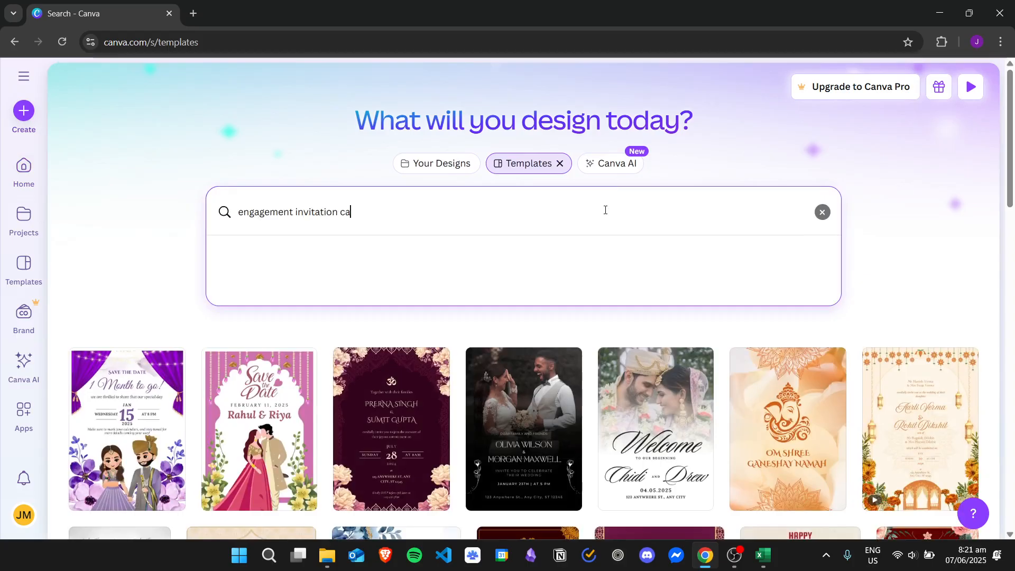
Search templates for 'engagement invitation card' and scroll through the invitation designs.
type("rd")
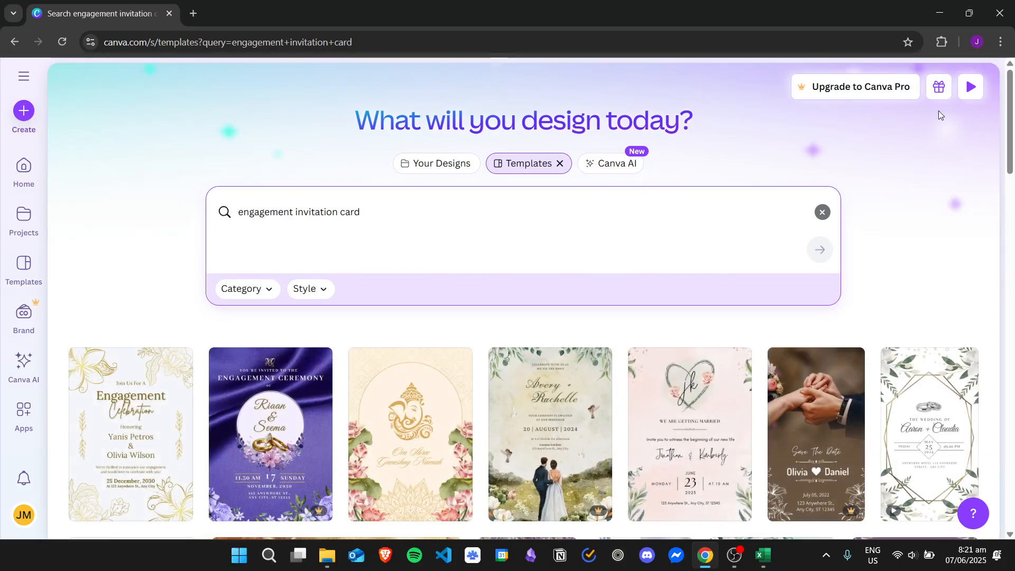
scroll(1014, 101, "down", 1)
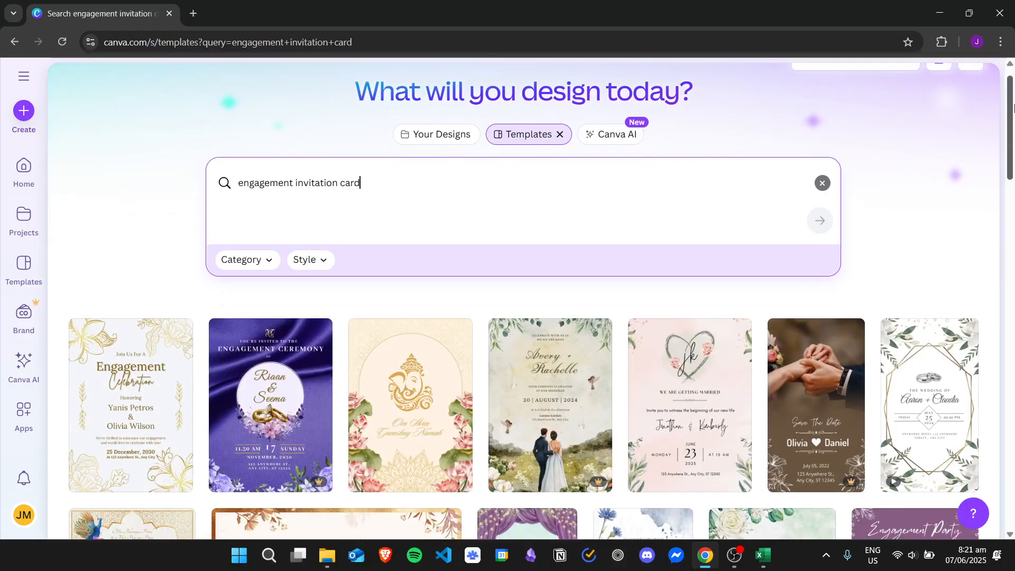
left_click_drag(1014, 108, 1013, 340)
Customize the dark Navy Blue Modern Wedding Invitation template and set the zoom to 100%.
left_click(517, 217)
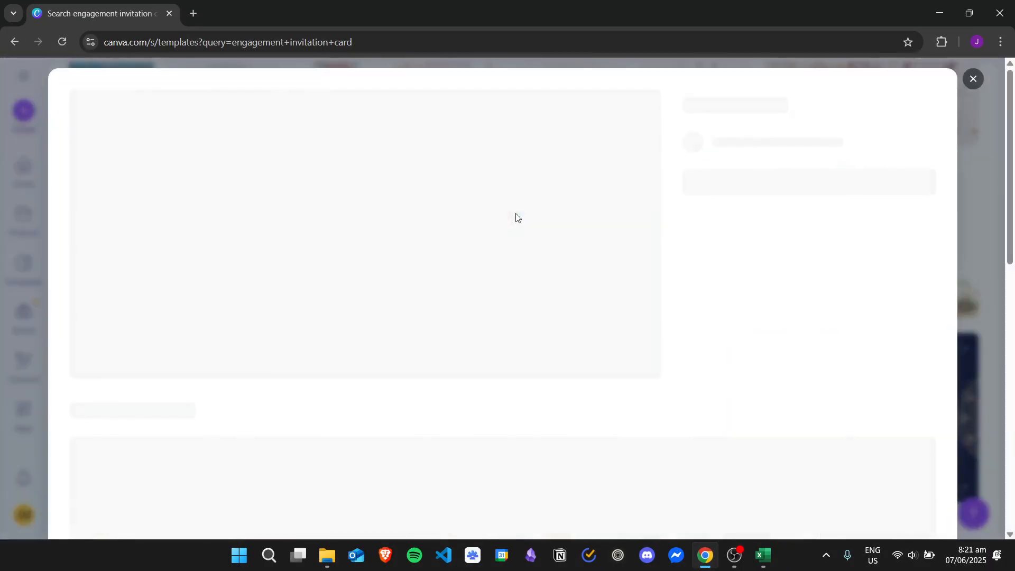
left_click(790, 212)
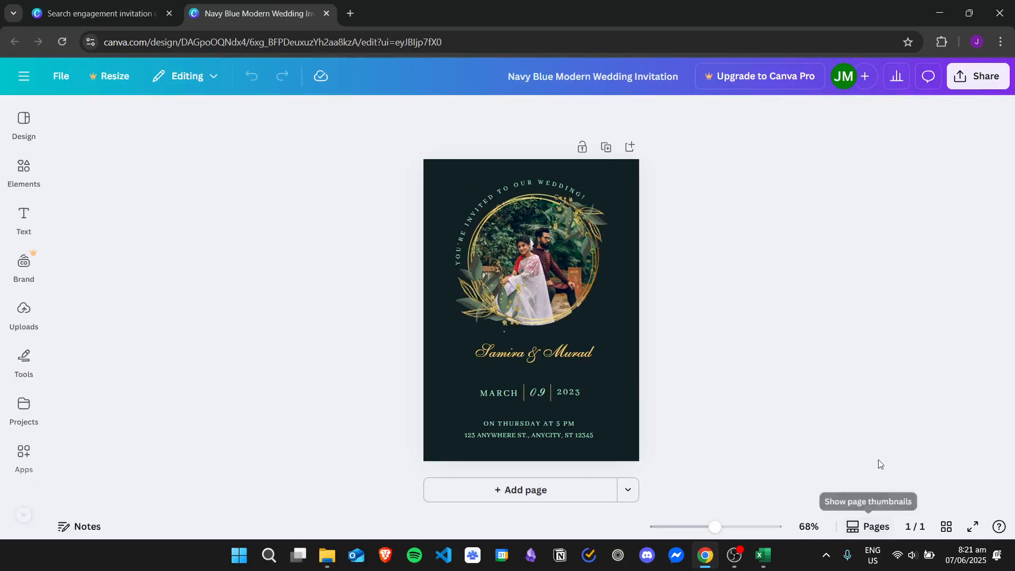
left_click(875, 528)
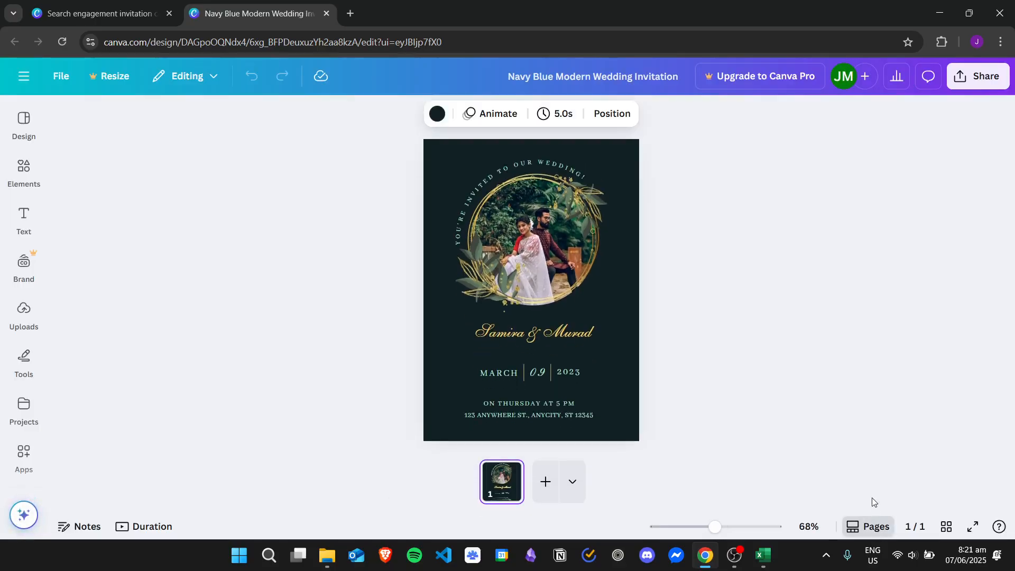
left_click(876, 528)
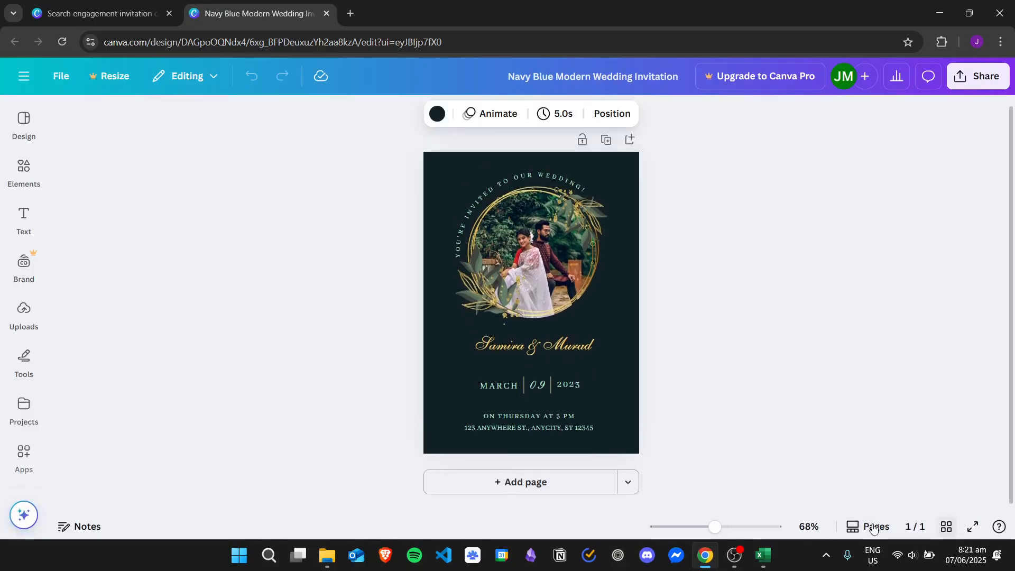
left_click(809, 527)
left_click(809, 334)
mouse_move(1012, 261)
left_mouse_down()
mouse_move(1004, 233)
mouse_move(1009, 253)
left_mouse_up()
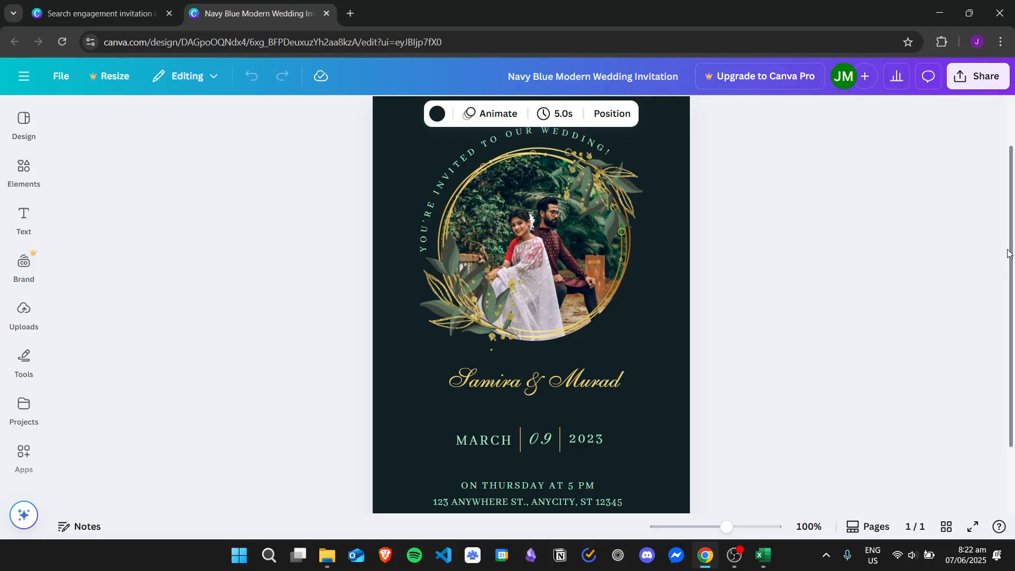
left_click(825, 293)
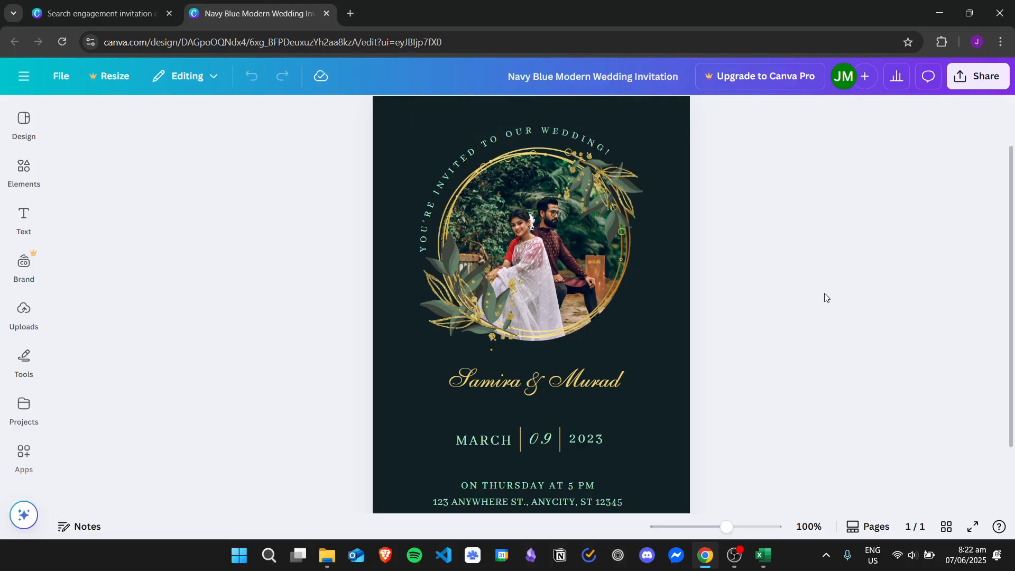
left_click_drag(1014, 168, 1014, 158)
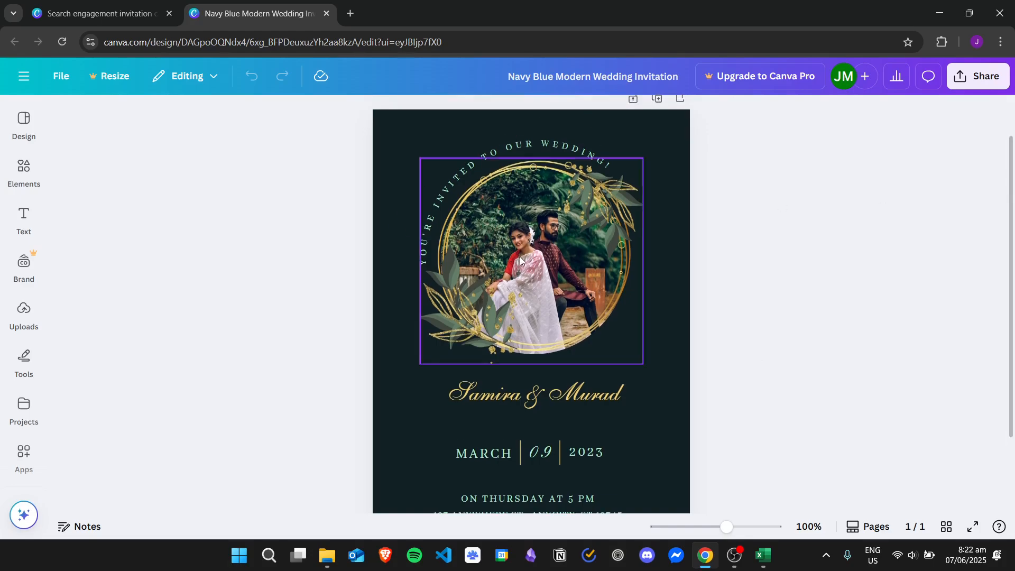
Search Elements for 'engagement pictures' and show all photo results.
left_click(30, 175)
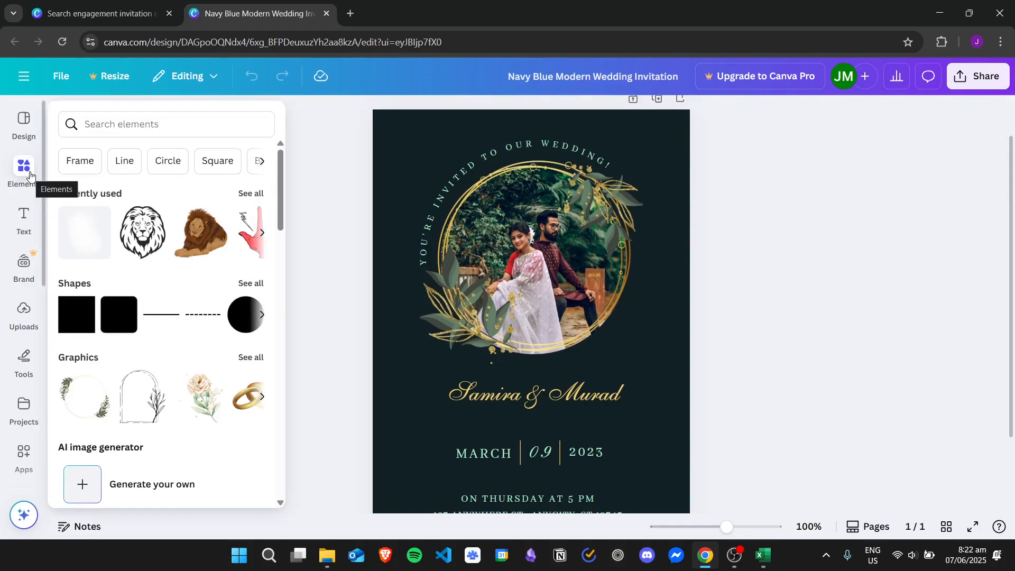
left_click(111, 119)
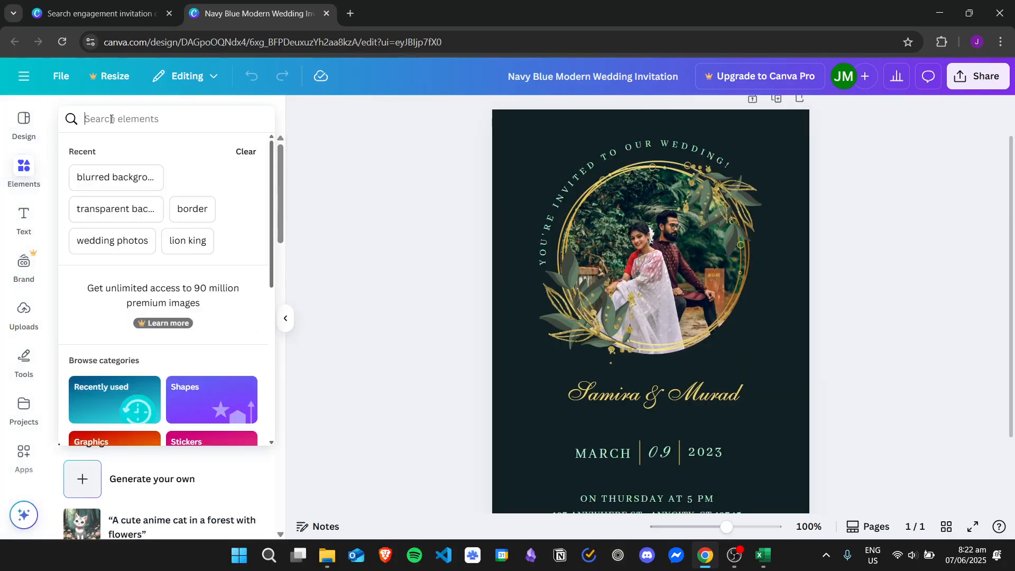
type("engageme")
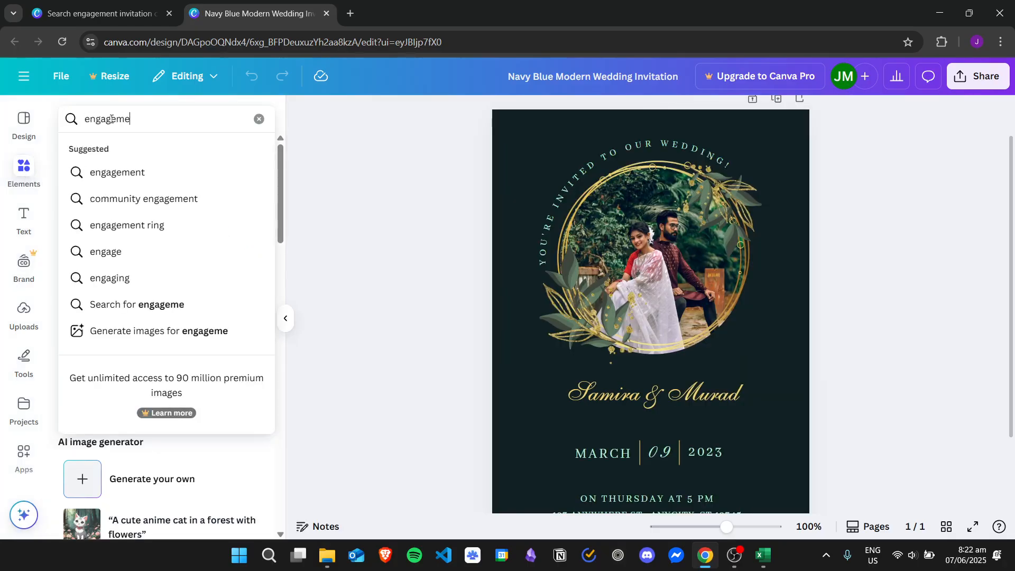
type("nt pictures")
key("Return")
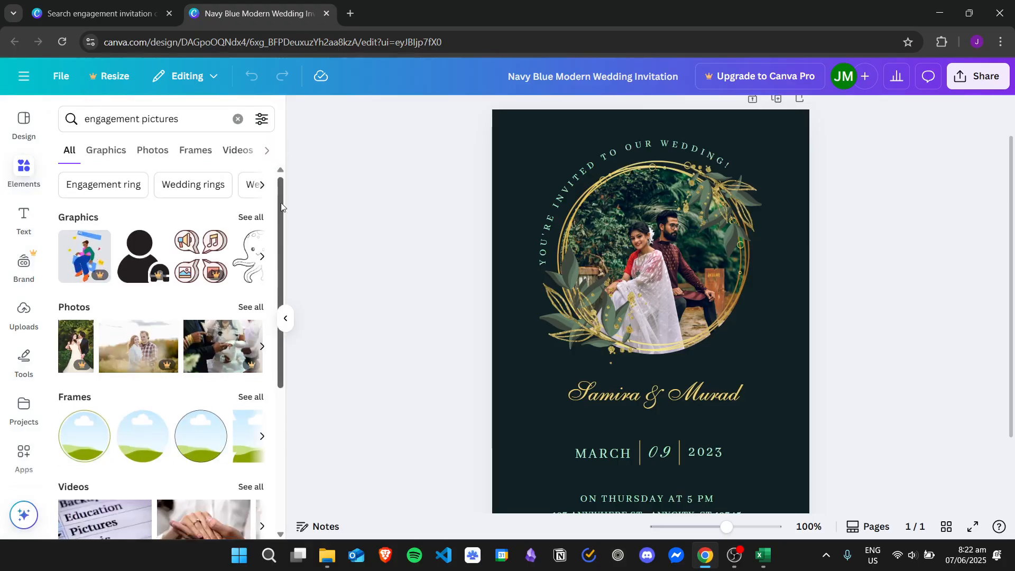
scroll(262, 256, "down", 2)
left_click(244, 249)
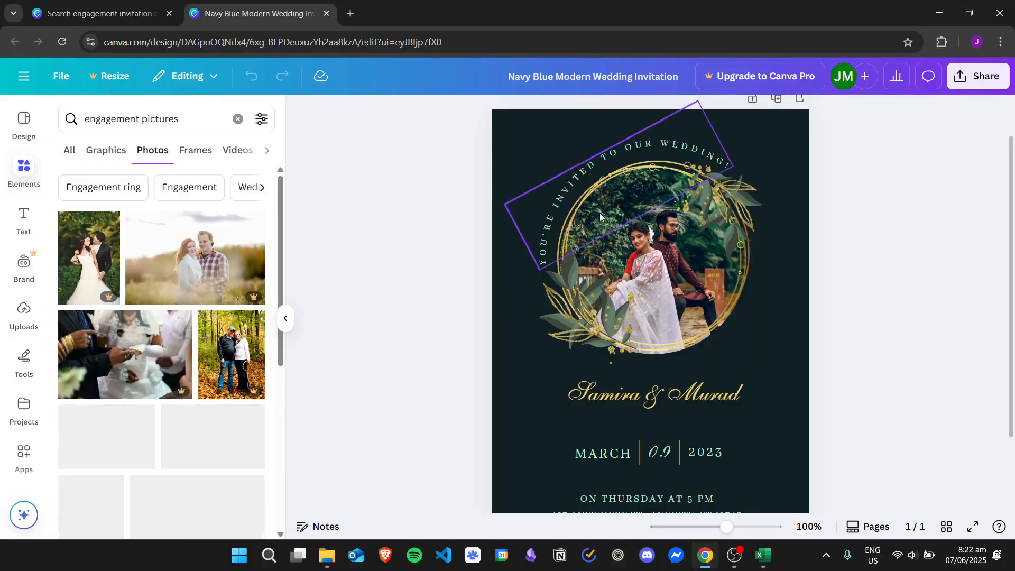
scroll(282, 237, "down", 3)
Try dropping the garden-couple photo into the circle frame, undoing each attempt.
left_click_drag(281, 237, 286, 324)
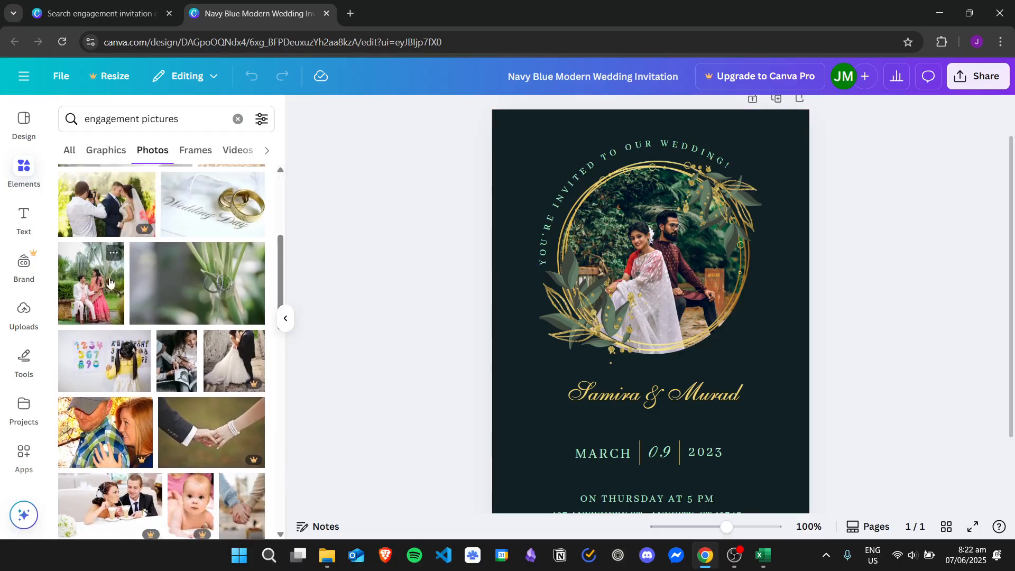
left_click_drag(109, 282, 634, 241)
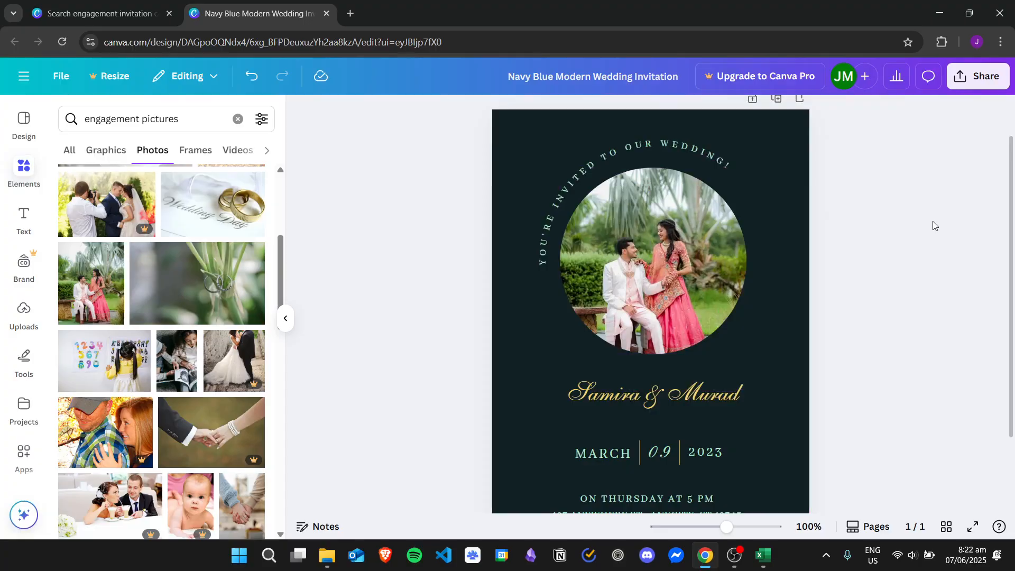
key("ctrl+z")
key("ctrl+z")
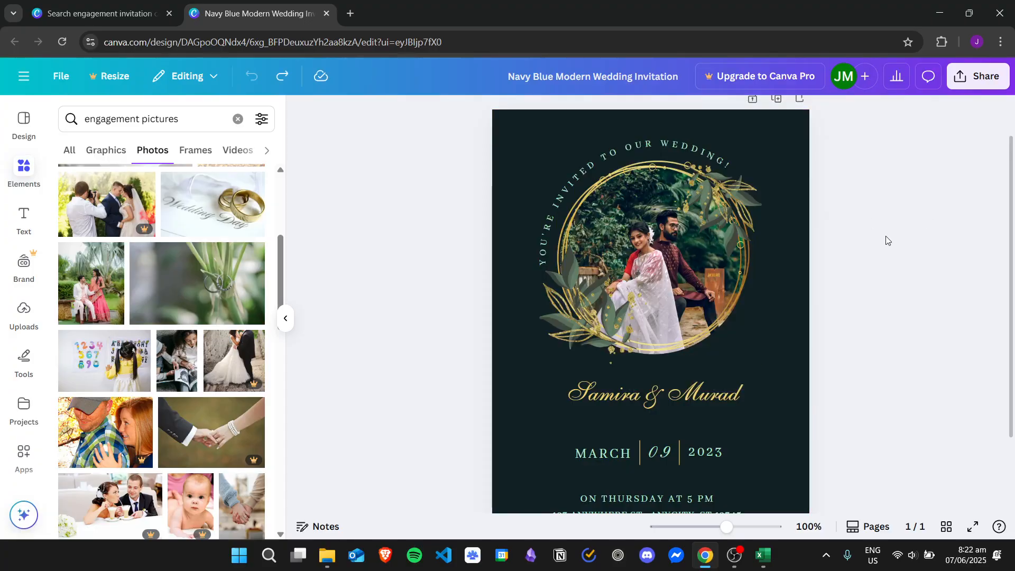
left_click_drag(91, 283, 616, 244)
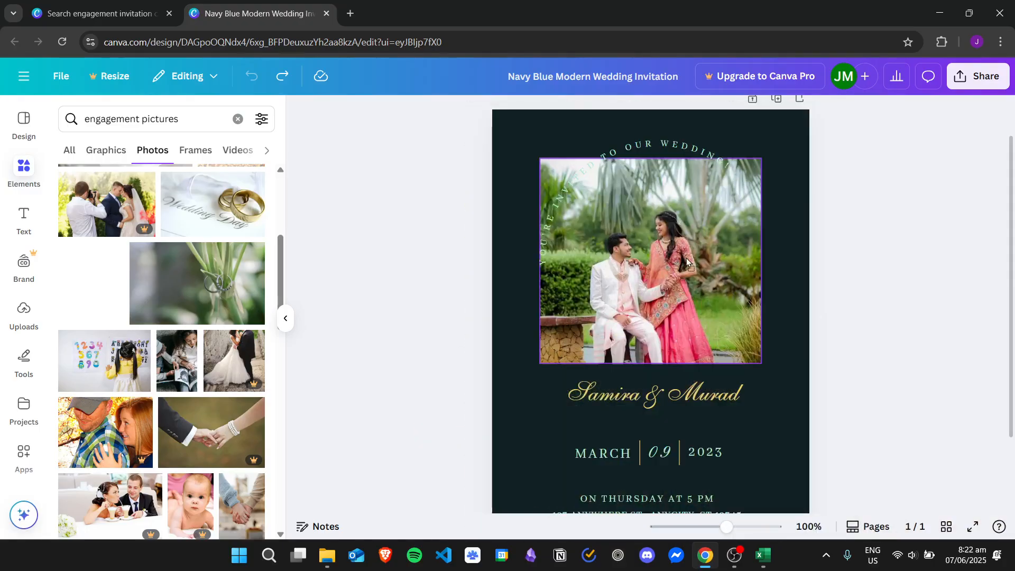
left_click_drag(686, 259, 703, 271)
key("ctrl+z")
key("ctrl+z")
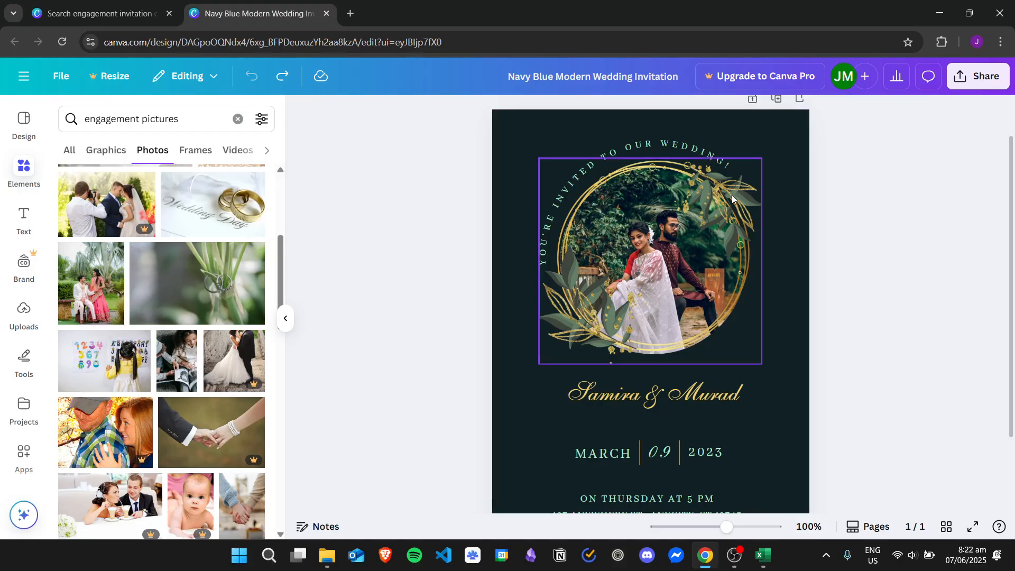
Delete the photo-filled wreath frame from the card.
left_click_drag(732, 195, 720, 212)
key("Delete")
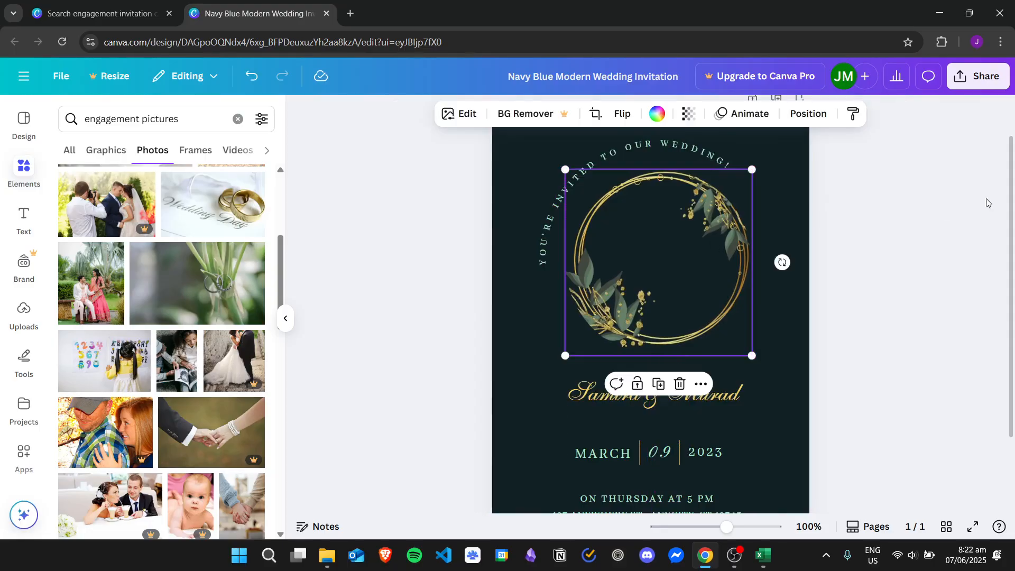
left_click(989, 203)
Move the empty gold wreath lower-left and add a smaller garden-couple photo.
left_click(679, 228)
double_click(675, 238)
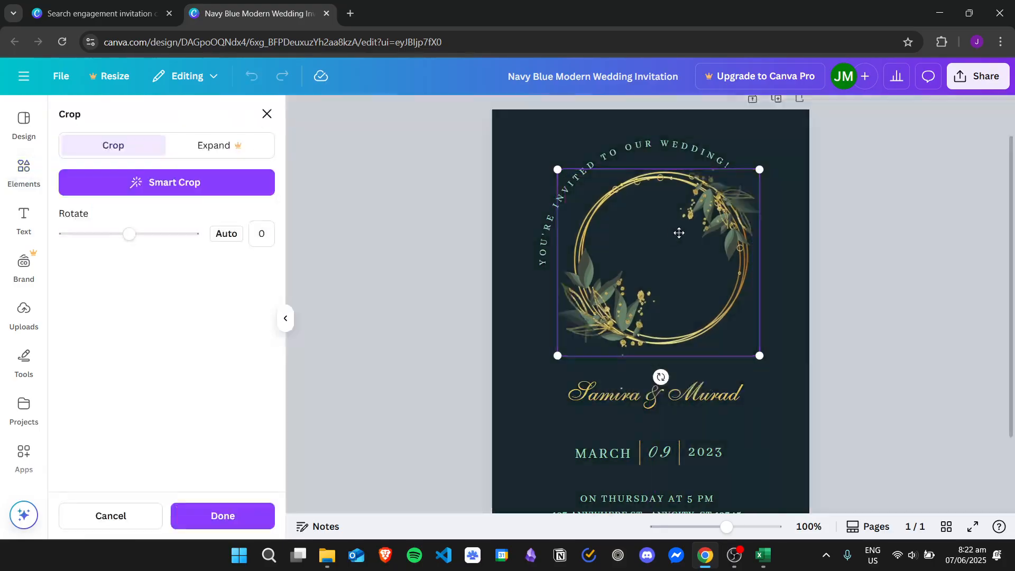
left_click(793, 233)
left_click_drag(697, 224, 607, 276)
left_click_drag(114, 253, 700, 225)
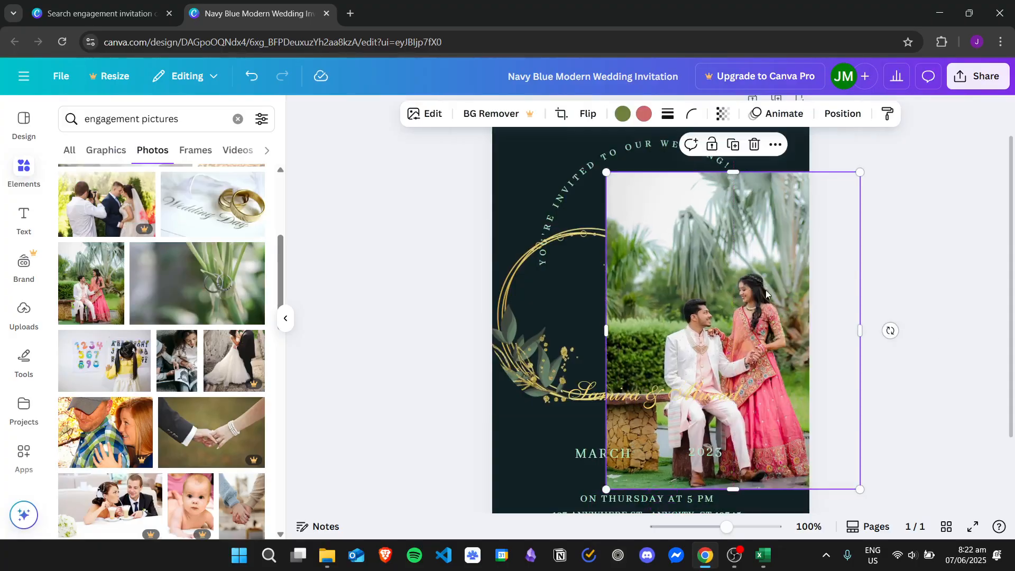
left_click_drag(860, 492, 731, 348)
Search the Elements library for 'circle frame' and show all result types.
left_click(30, 127)
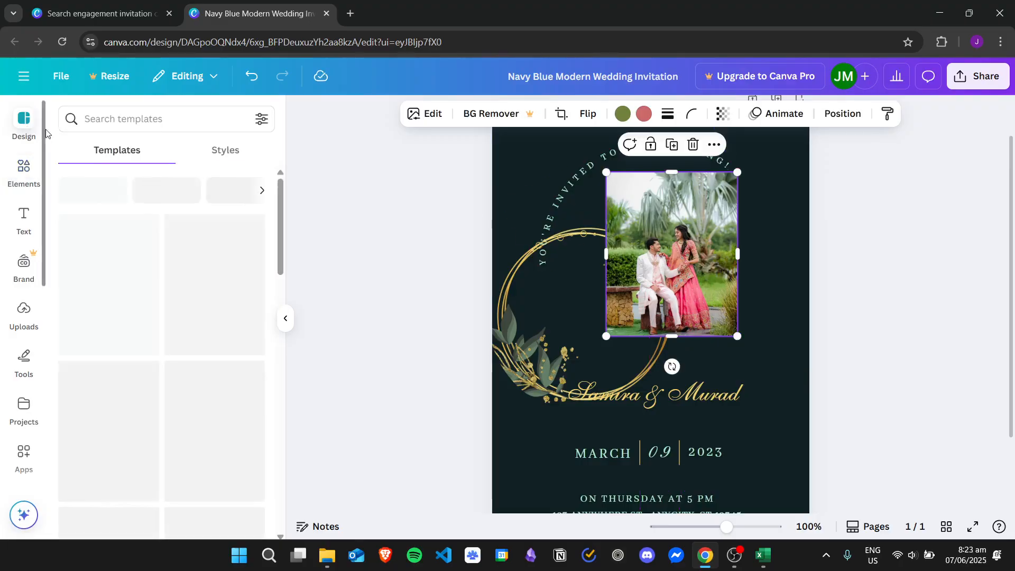
left_click(127, 128)
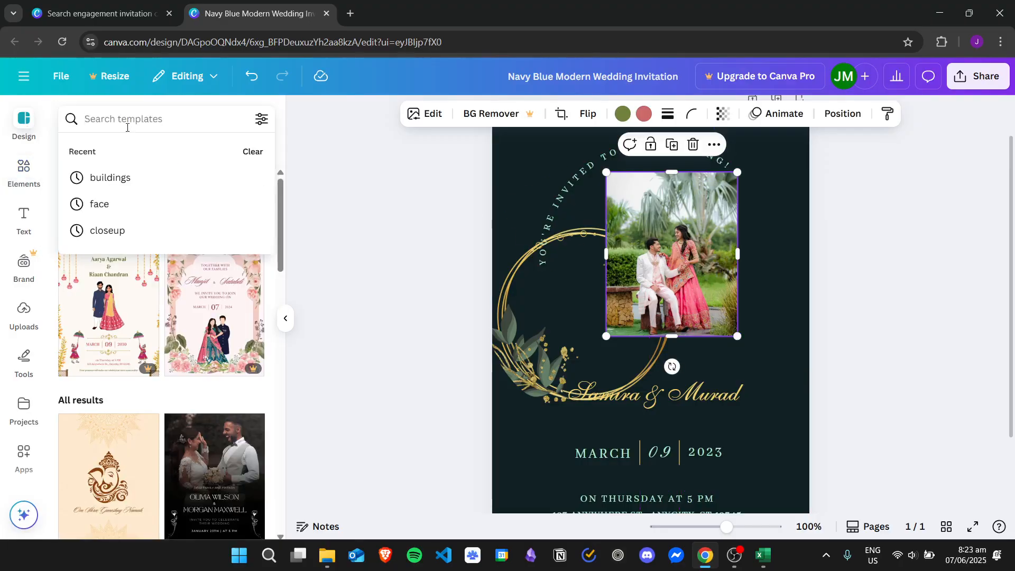
type("circle frame")
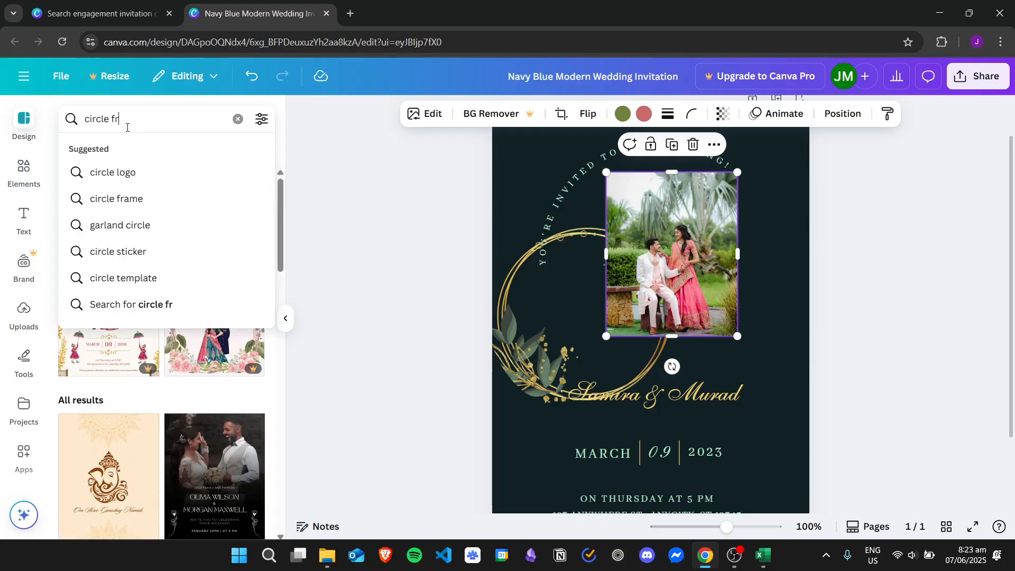
key("Return")
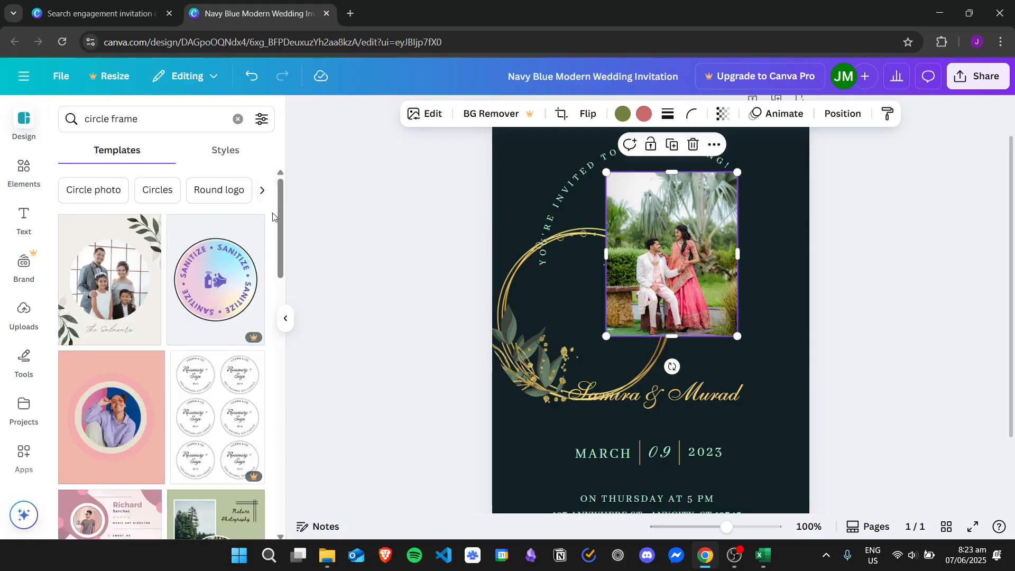
left_click(24, 172)
left_click(107, 119)
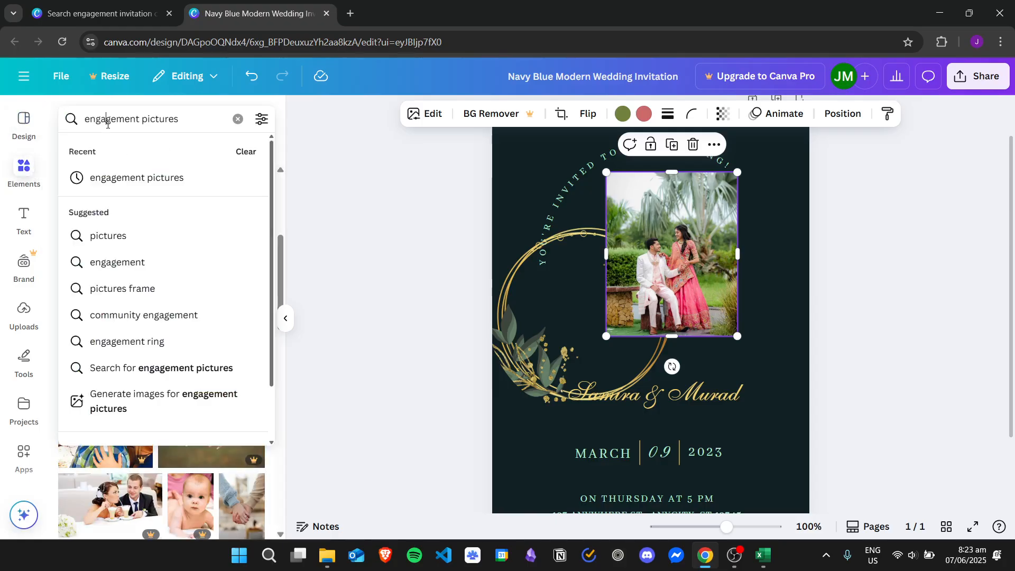
key("ctrl+a")
type("circle")
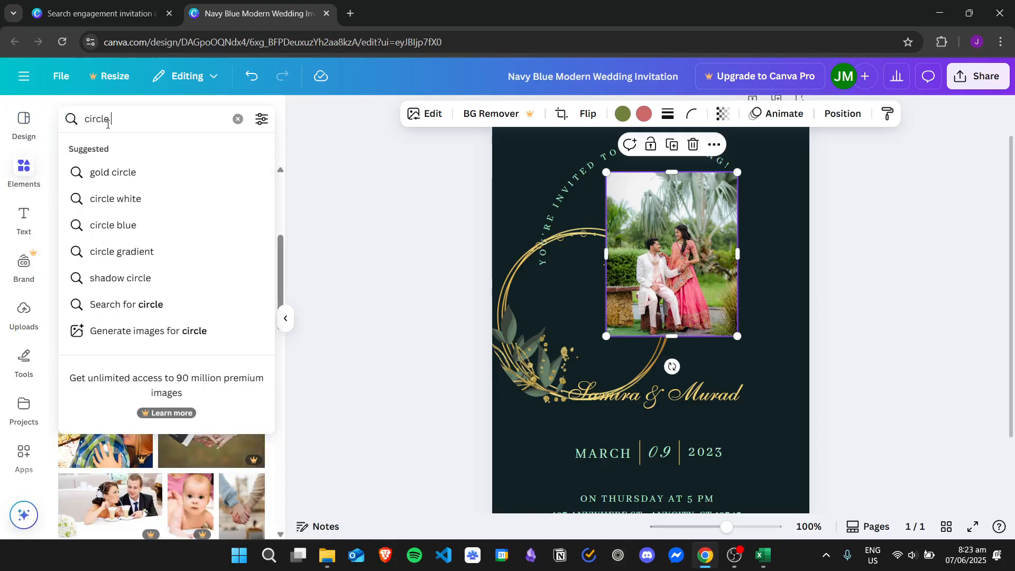
type(" frame")
key("Return")
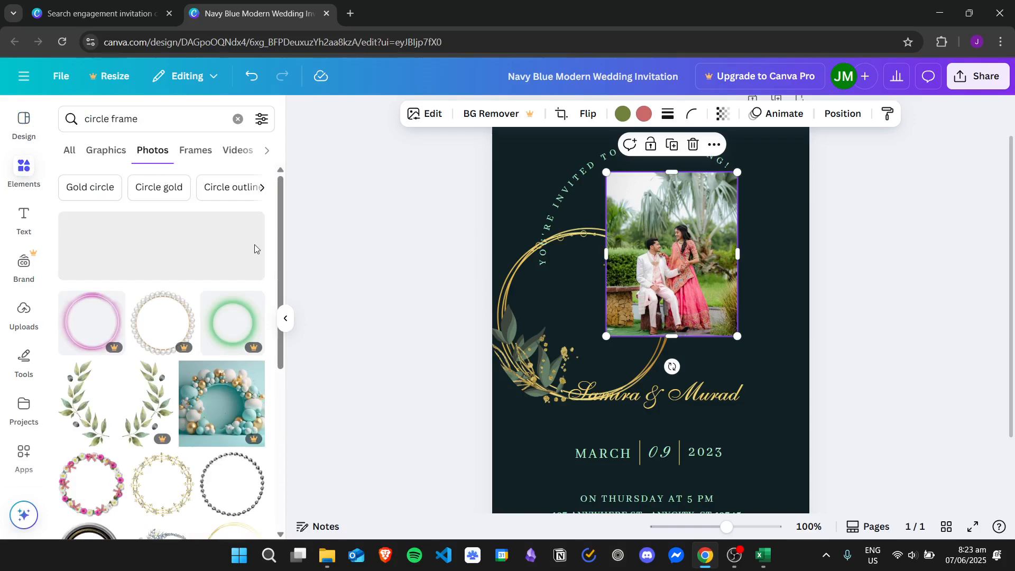
left_click(69, 150)
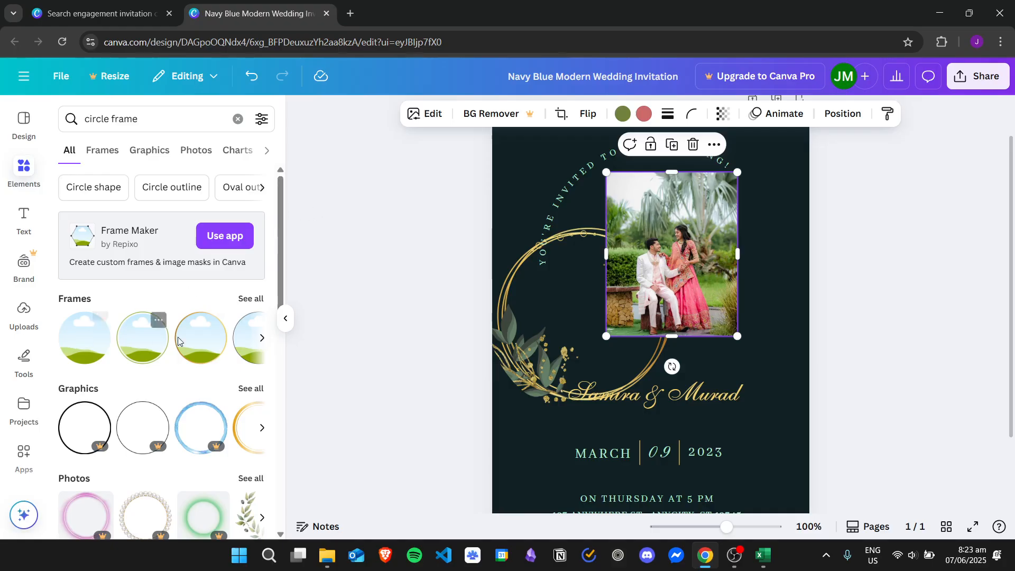
Put the couple photo in a circle frame, centre it, and surround it with the gold circle.
left_click_drag(84, 338, 718, 258)
left_click_drag(762, 288, 661, 258)
left_click_drag(533, 359, 602, 295)
Bring the gold leafy circle to the front and centre it on the couple photo.
right_click(566, 304)
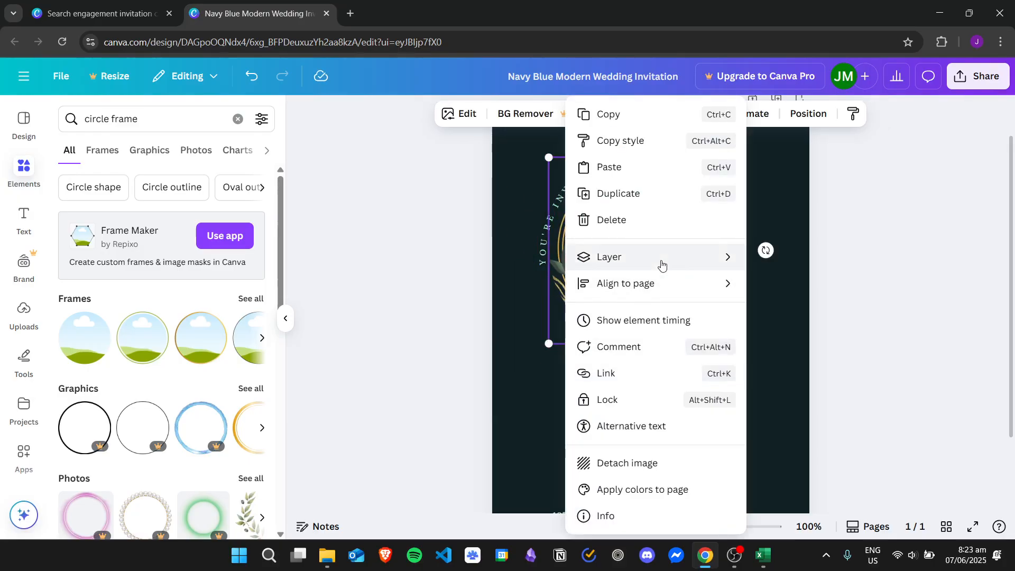
mouse_move(661, 265)
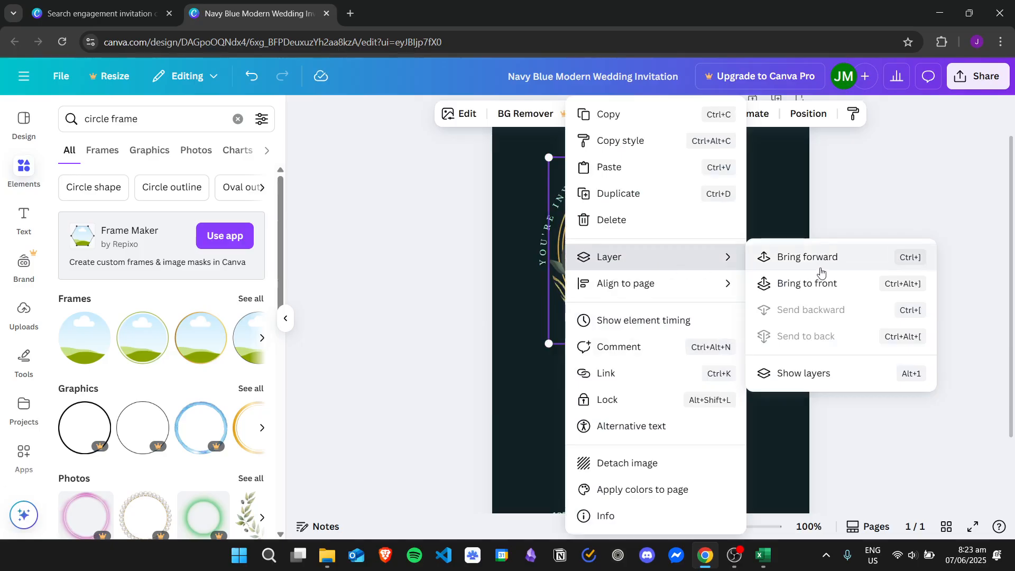
left_click(836, 283)
left_click(858, 265)
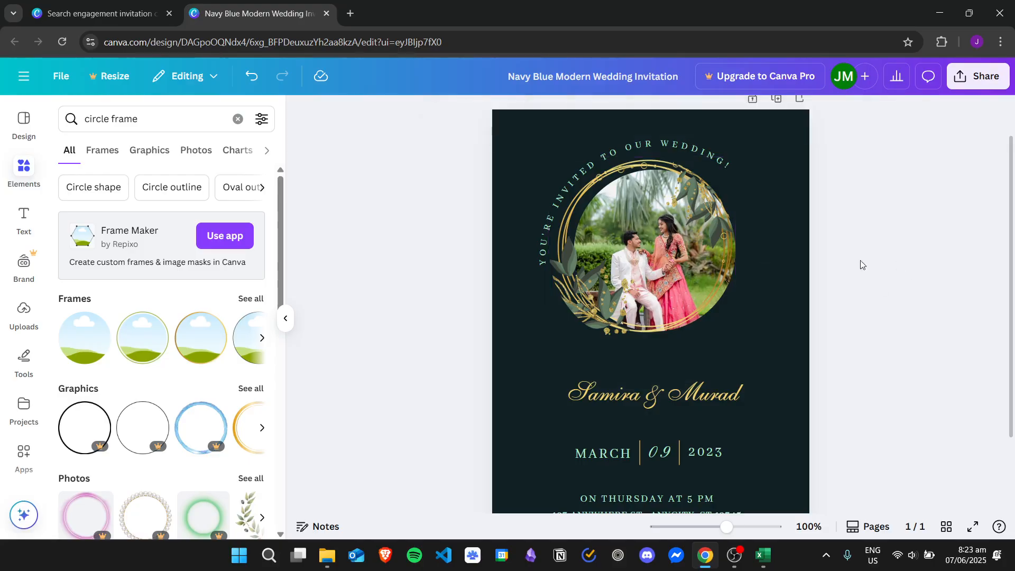
left_click_drag(574, 288, 576, 289)
left_click(981, 232)
left_click_drag(1011, 185, 1010, 166)
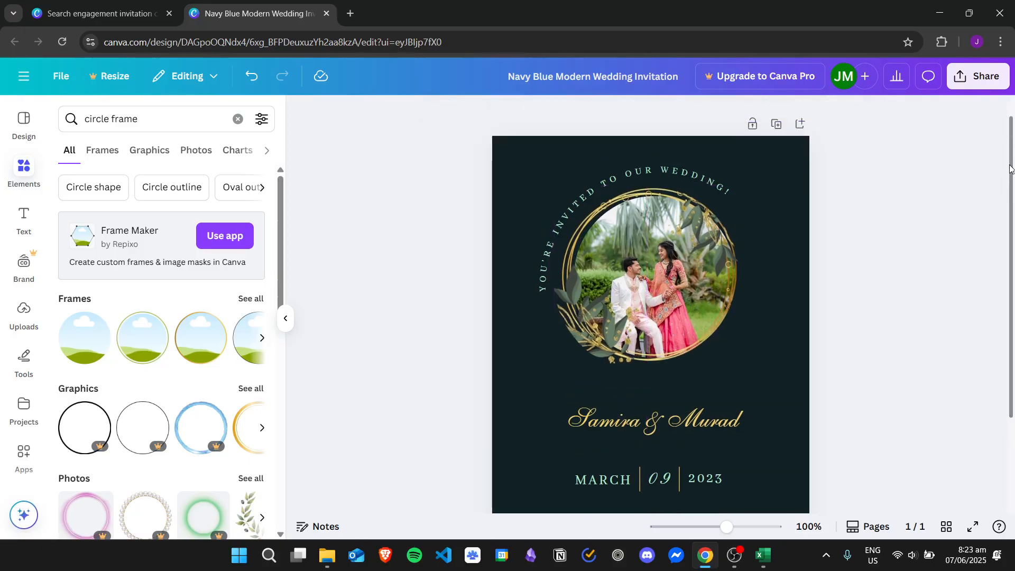
scroll(1010, 168, "down", 2)
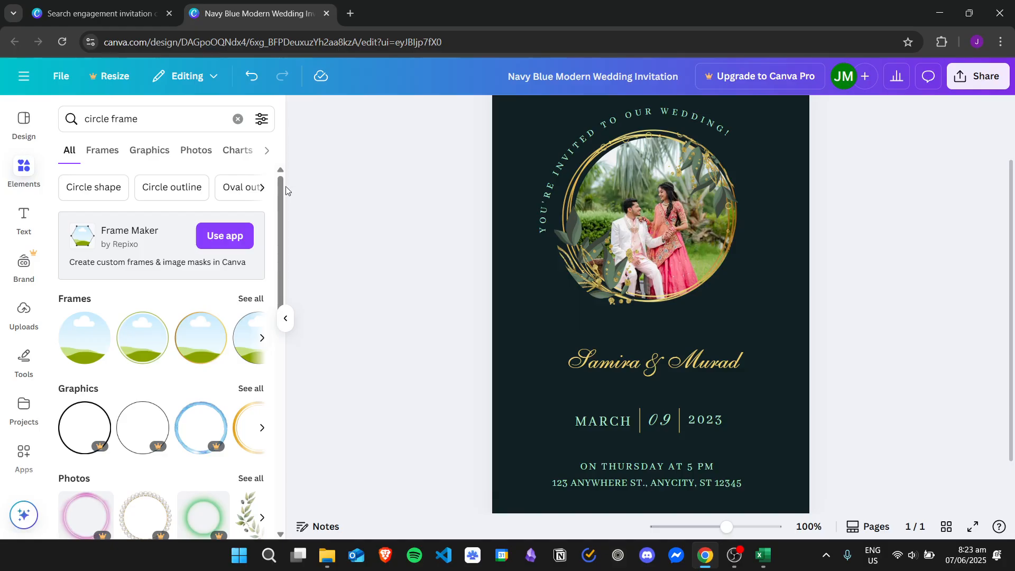
Upload violetflower.jpg and place it on the invitation page.
left_click(24, 313)
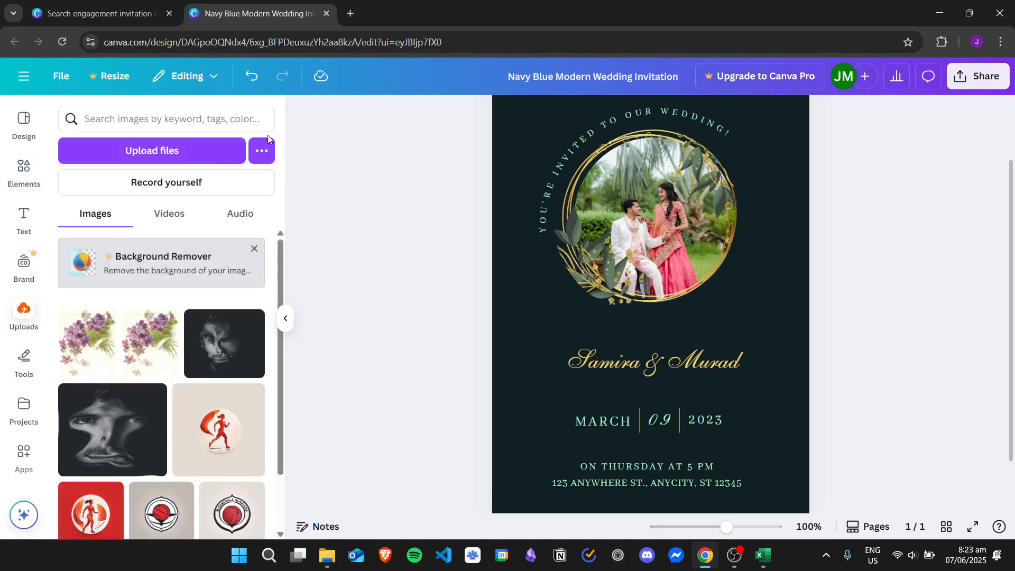
left_click(150, 153)
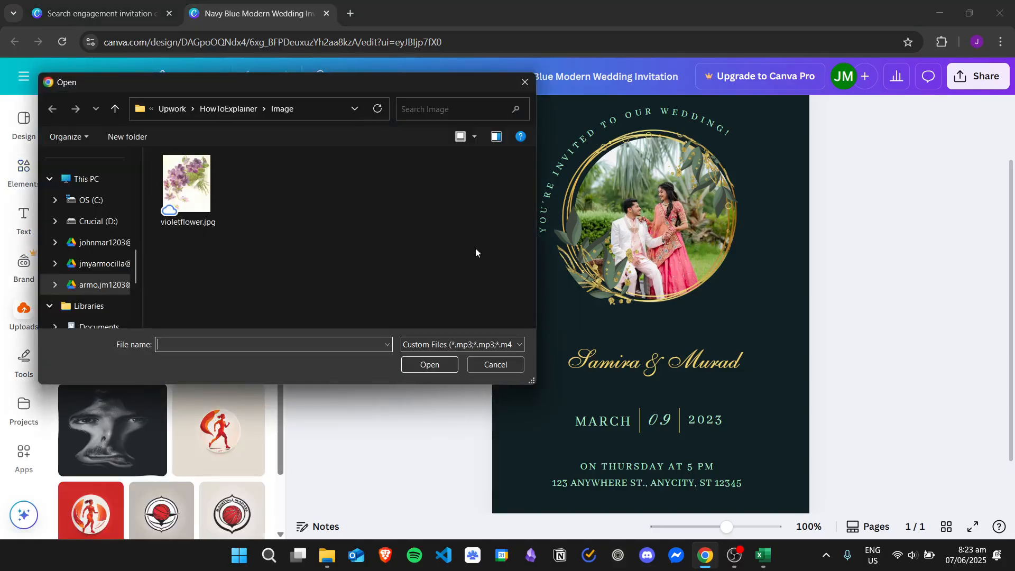
left_click_drag(423, 214, 349, 299)
left_click_drag(249, 90, 236, 119)
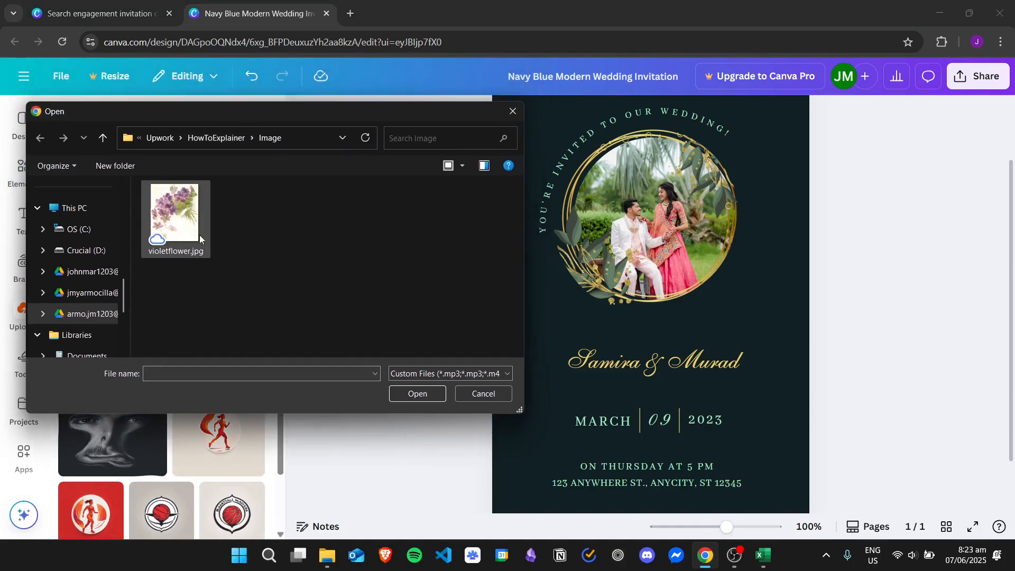
double_click(184, 233)
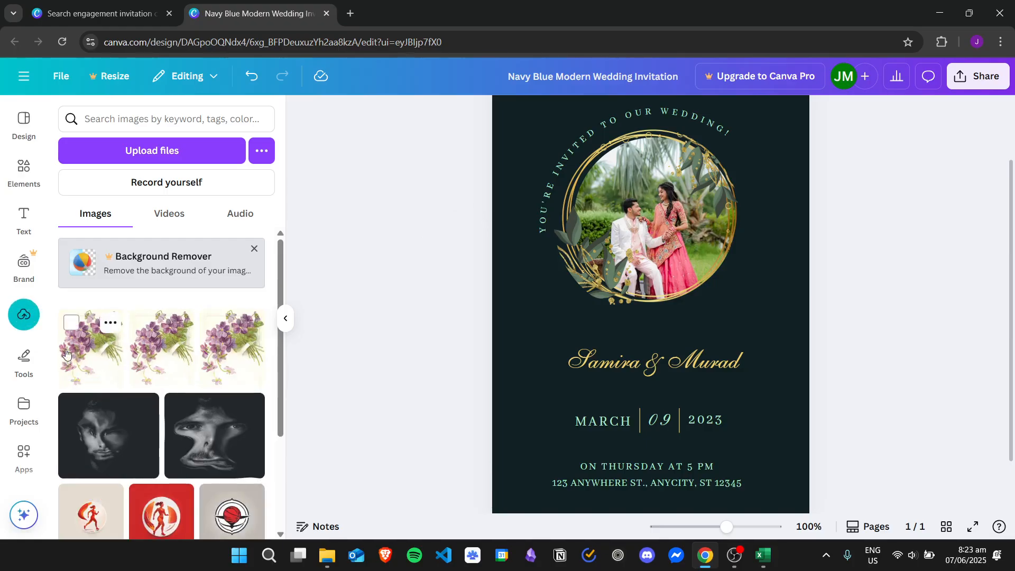
left_click_drag(80, 356, 508, 307)
Send the violet flower image backward behind the couple photo and wreath.
left_click(23, 170)
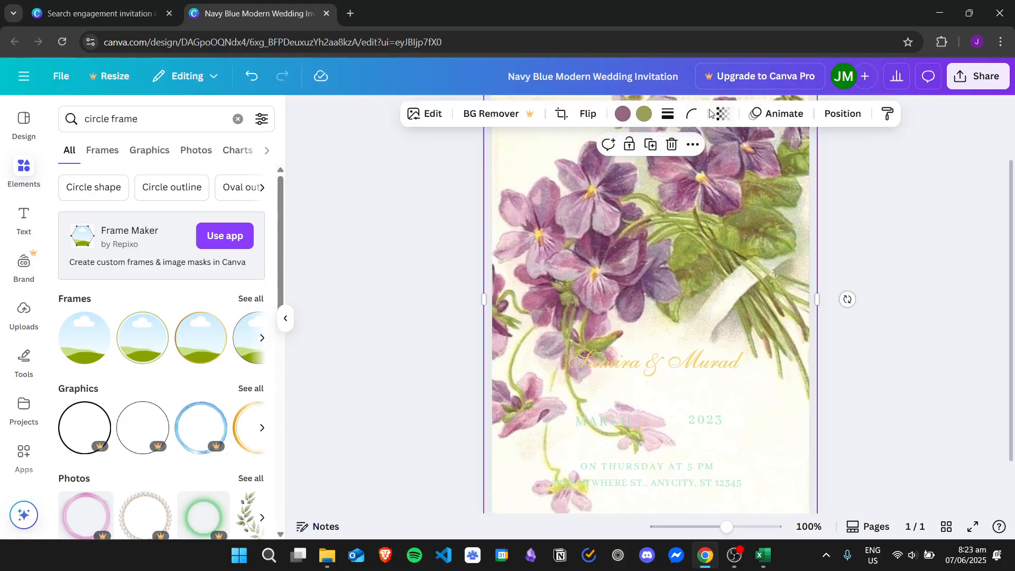
left_click(693, 145)
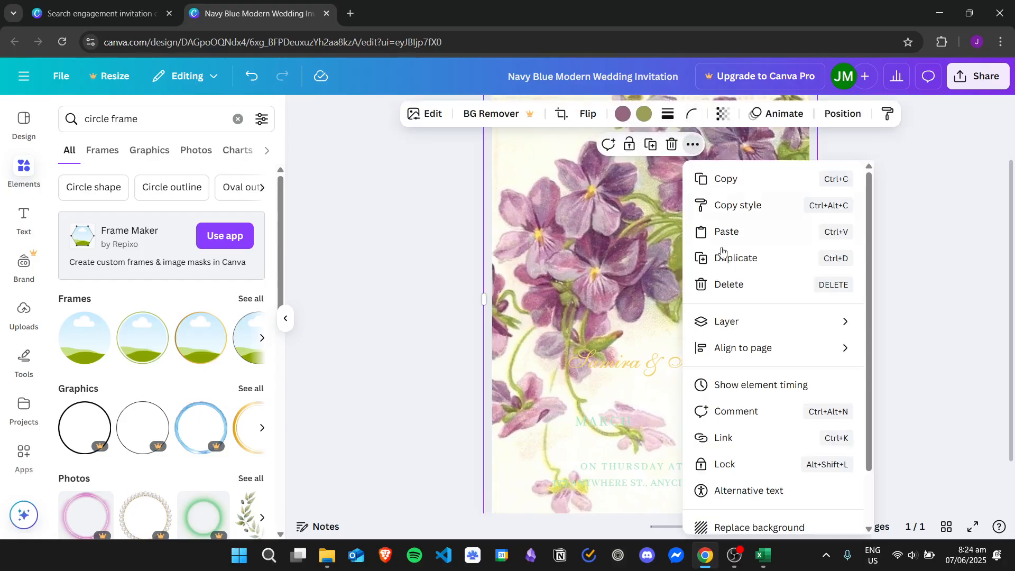
mouse_move(735, 325)
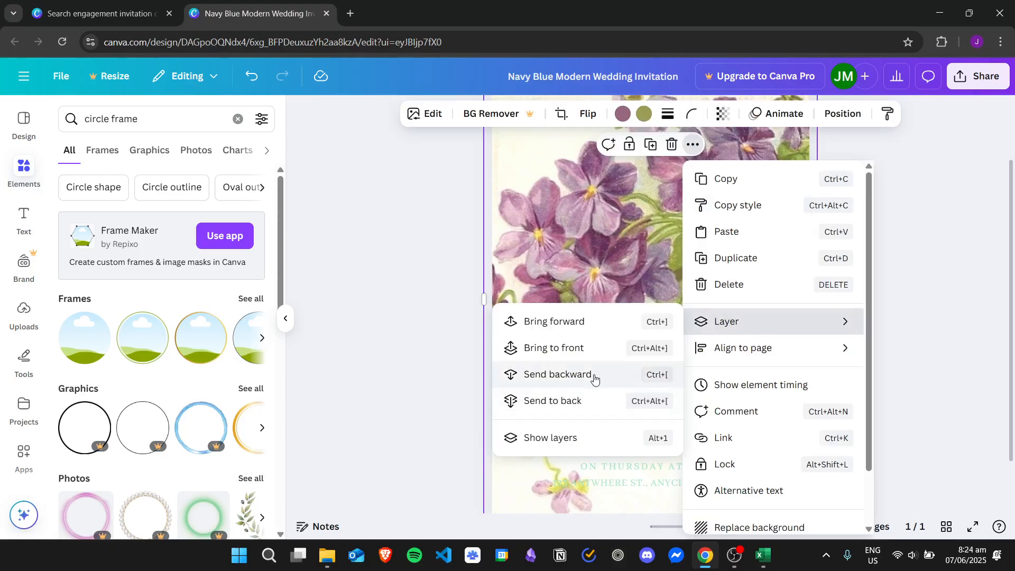
left_click(595, 377)
left_click(894, 227)
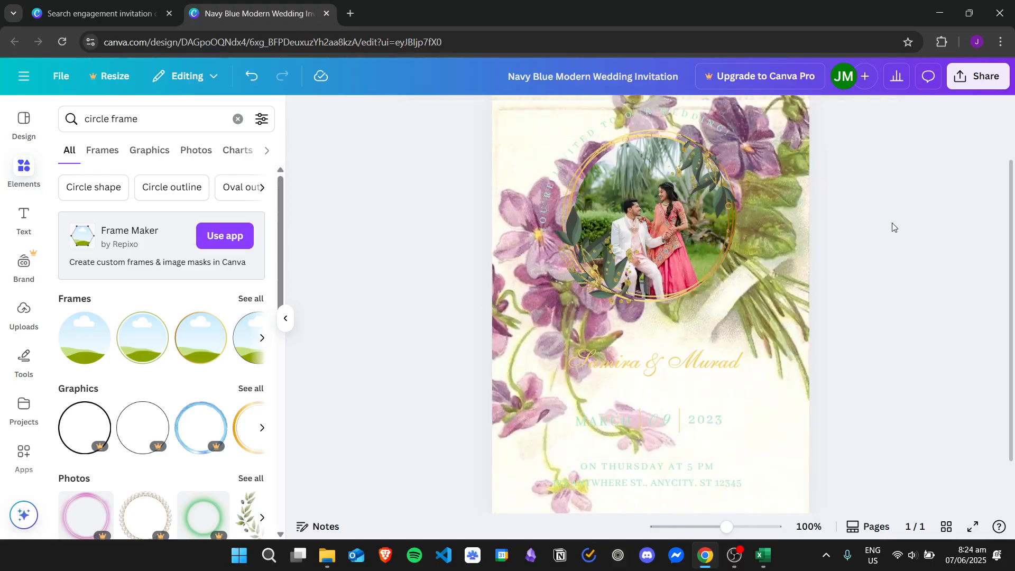
left_click_drag(1011, 209, 1012, 185)
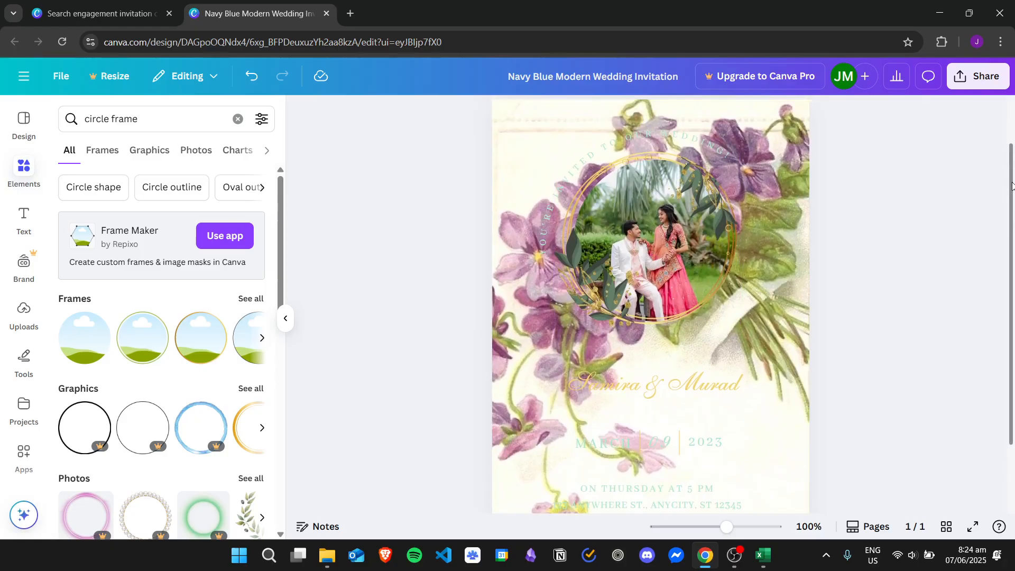
left_click_drag(139, 119, 14, 129)
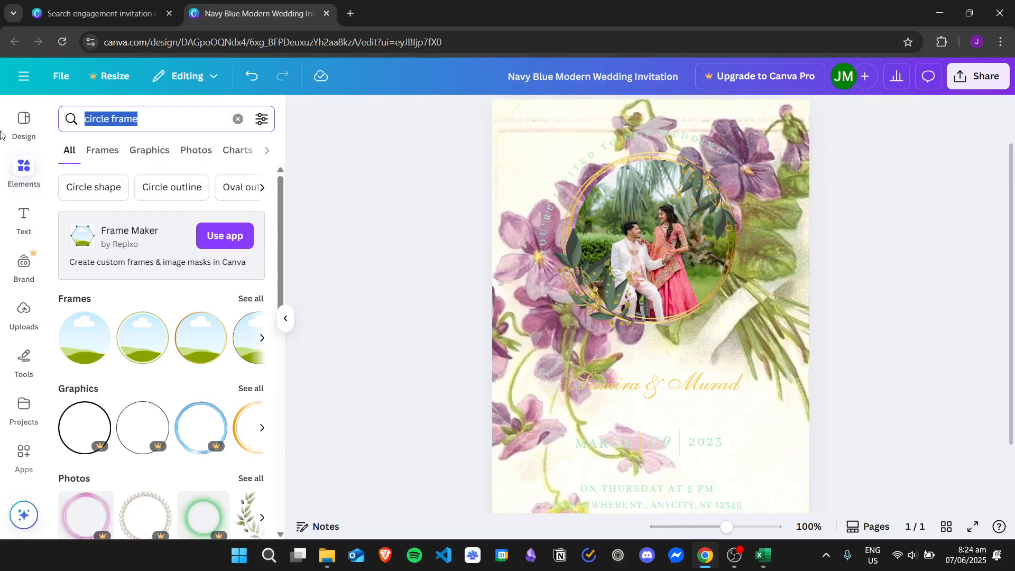
Search Elements for 'transparent background' and place a transparent graphic over the names.
type("transp")
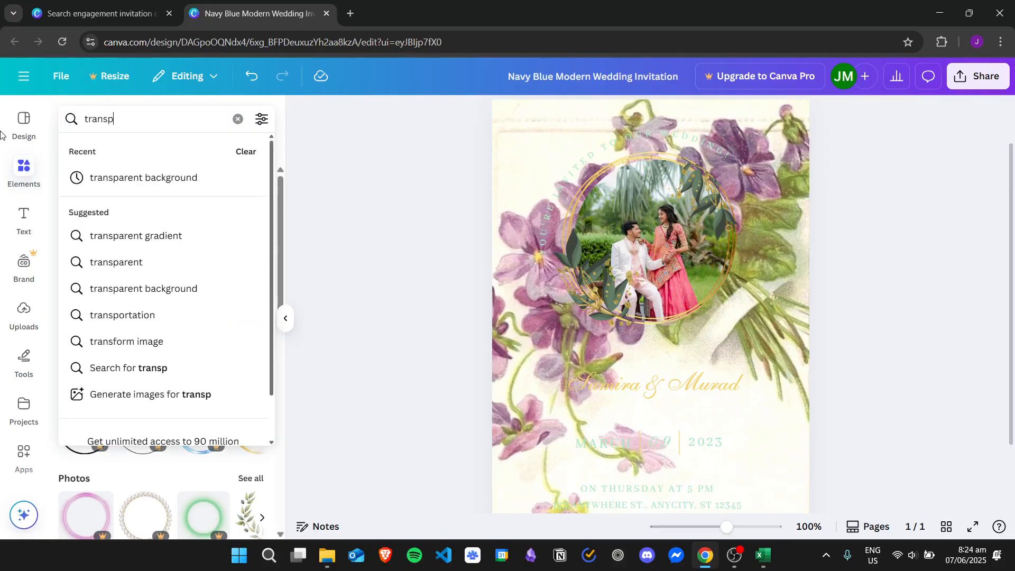
left_click(172, 178)
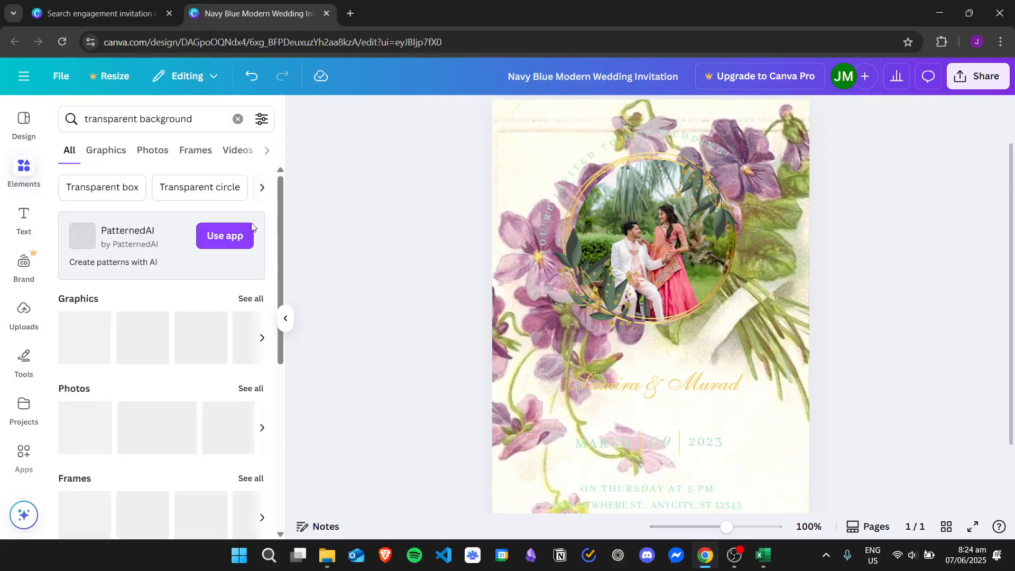
left_click_drag(280, 228, 289, 345)
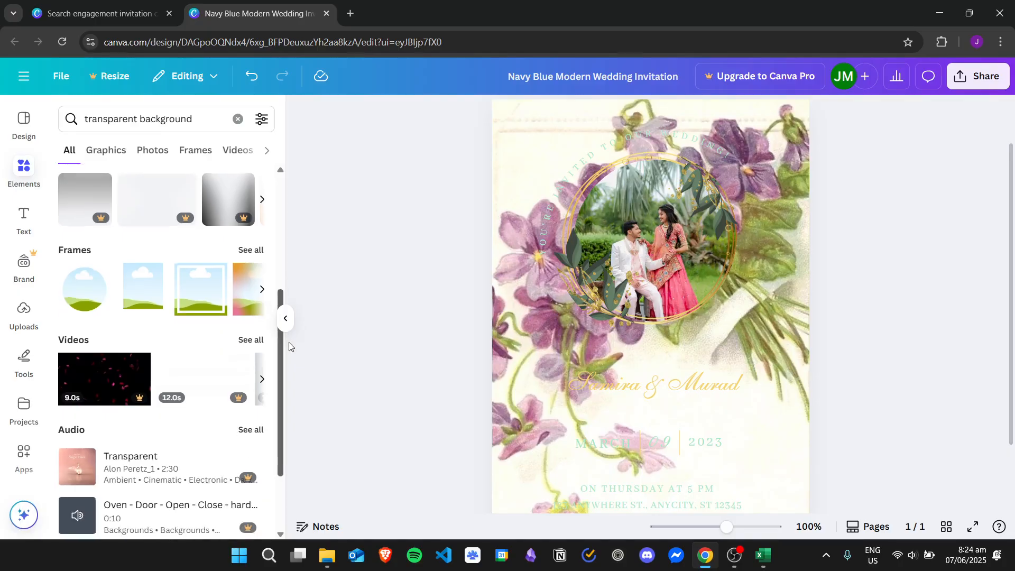
left_click(262, 291)
left_click(264, 292)
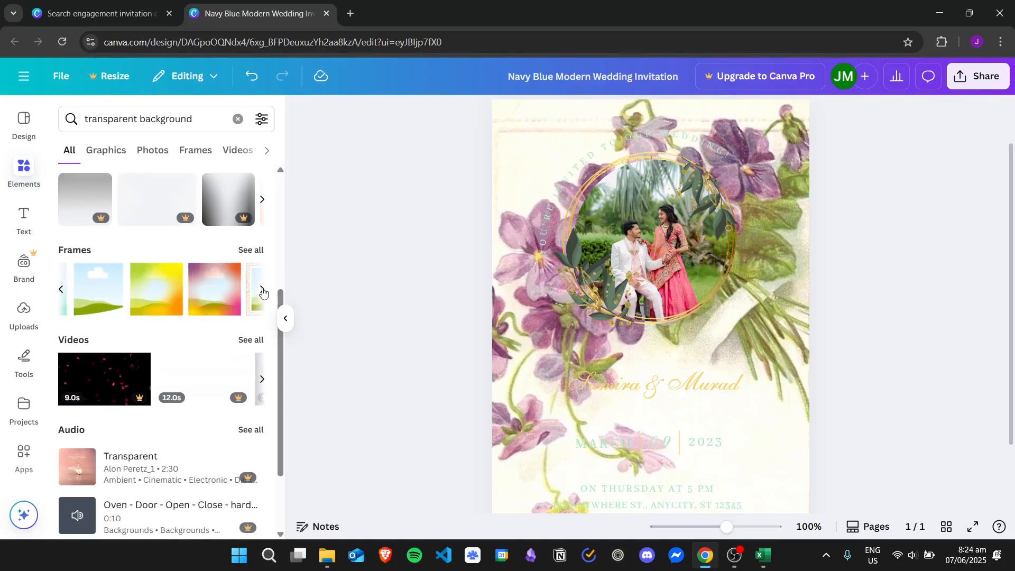
left_click(263, 293)
left_click_drag(282, 360, 283, 279)
left_click(254, 230)
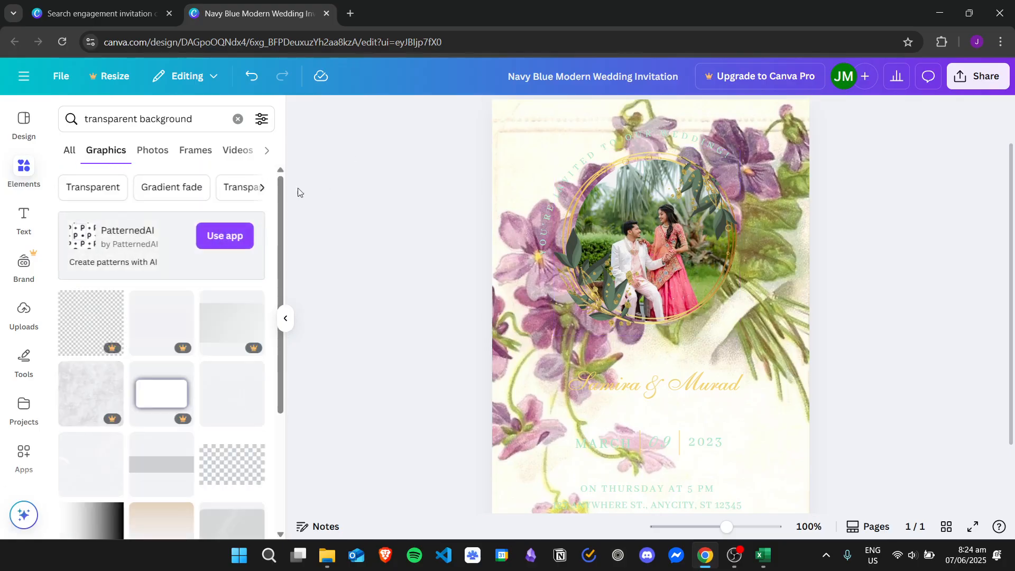
scroll(278, 220, "down", 2)
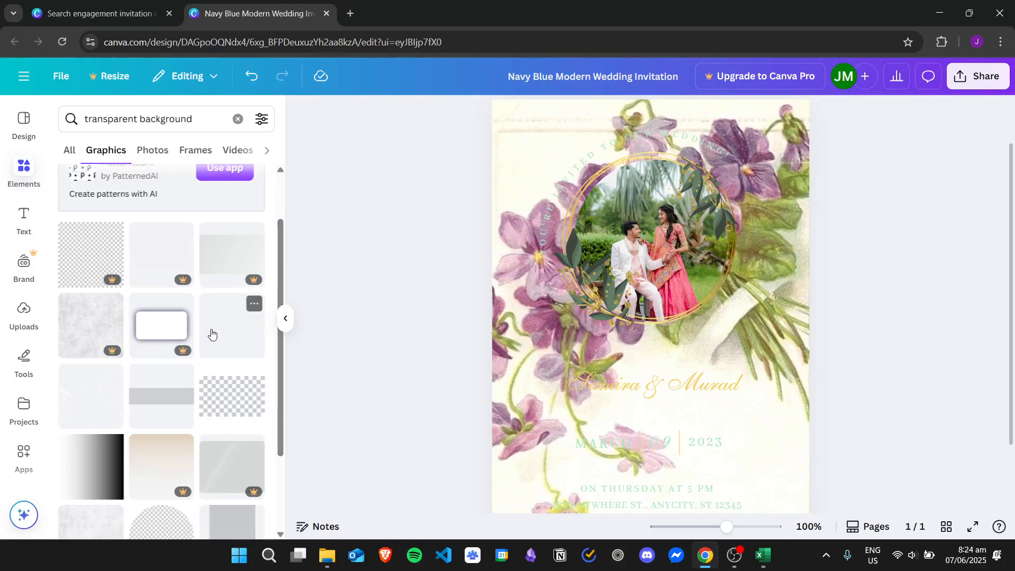
left_click_drag(211, 333, 554, 320)
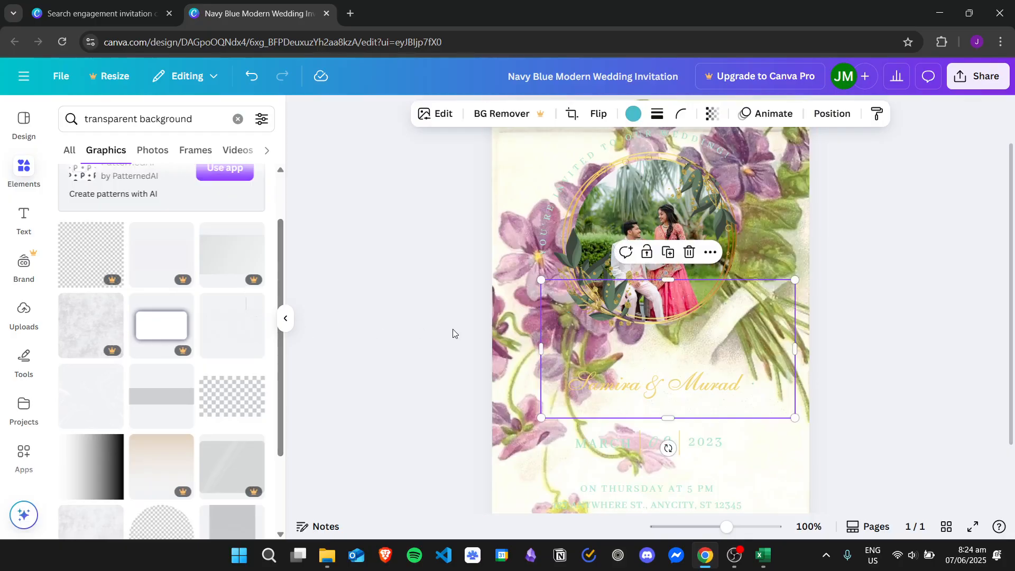
Add a transparent graphic over the names and bring it forward one layer.
key("ctrl+z")
left_click(224, 331)
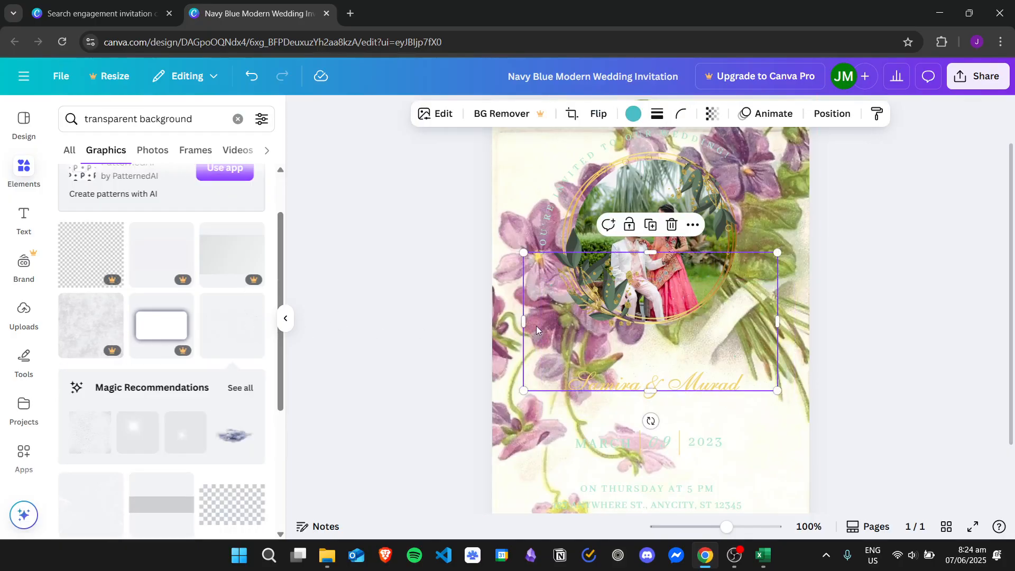
left_click_drag(541, 327, 518, 313)
right_click(519, 312)
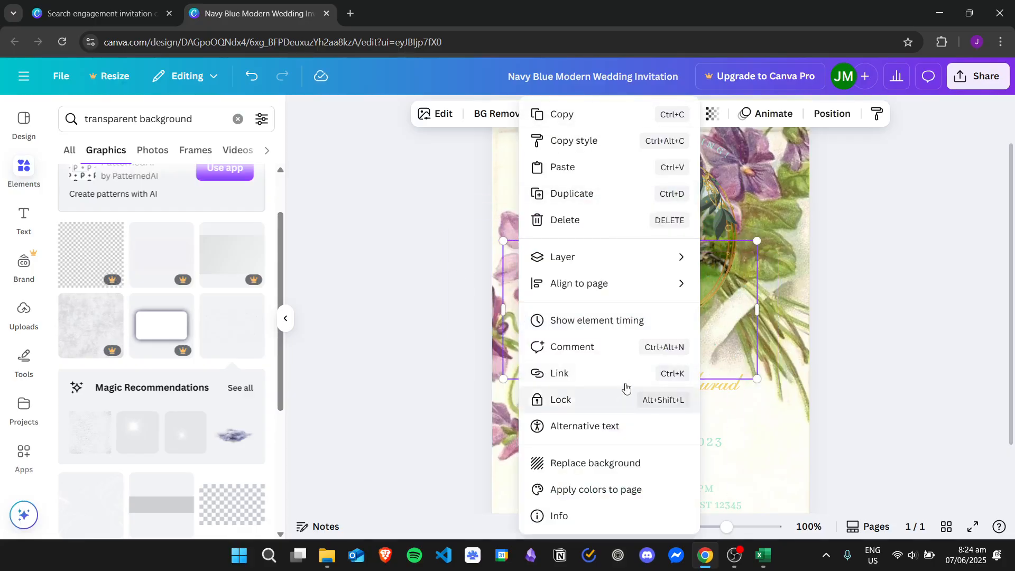
mouse_move(593, 256)
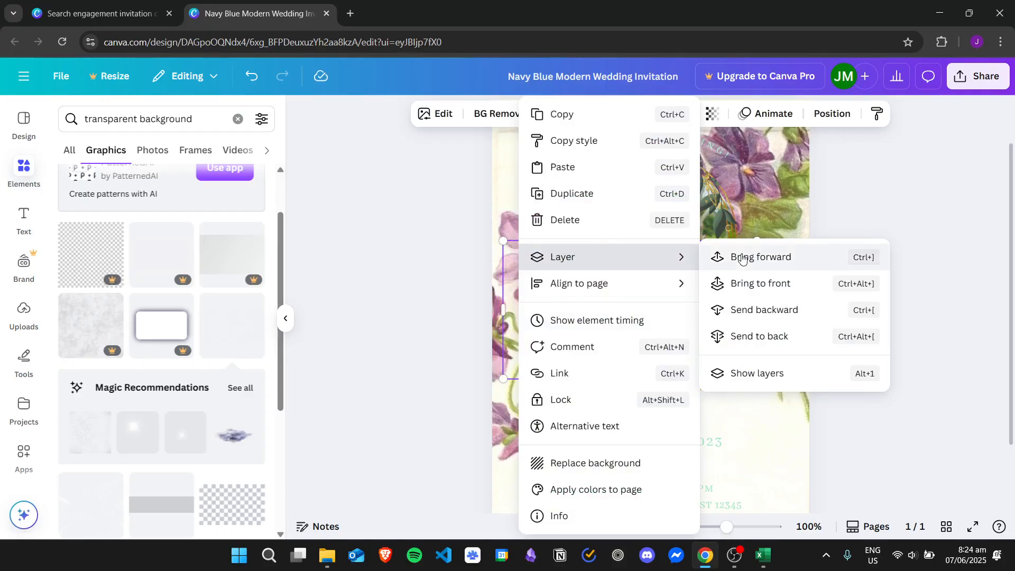
left_click(765, 261)
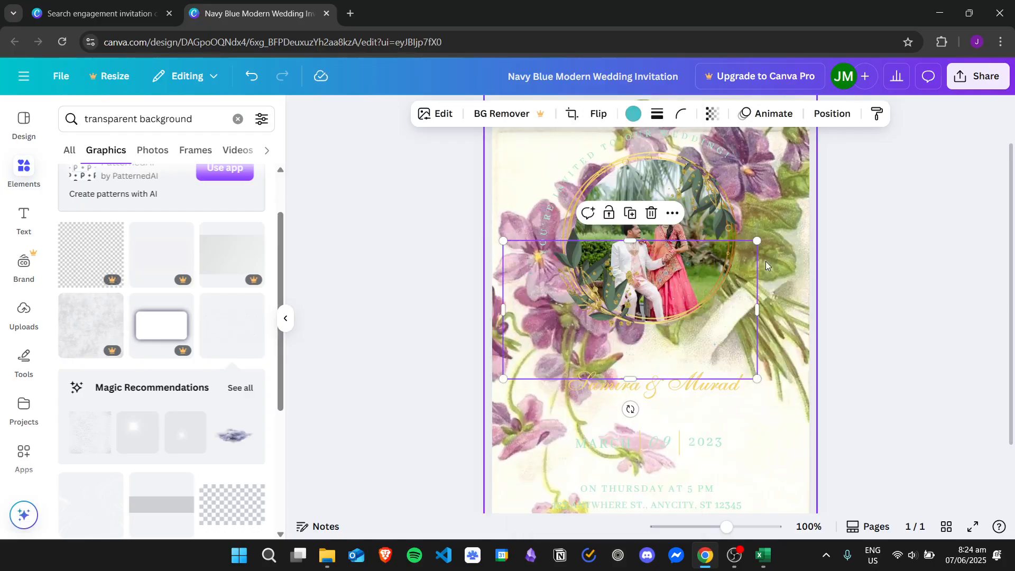
Delete that overlay and add a different translucent graphic from the results.
right_click(530, 324)
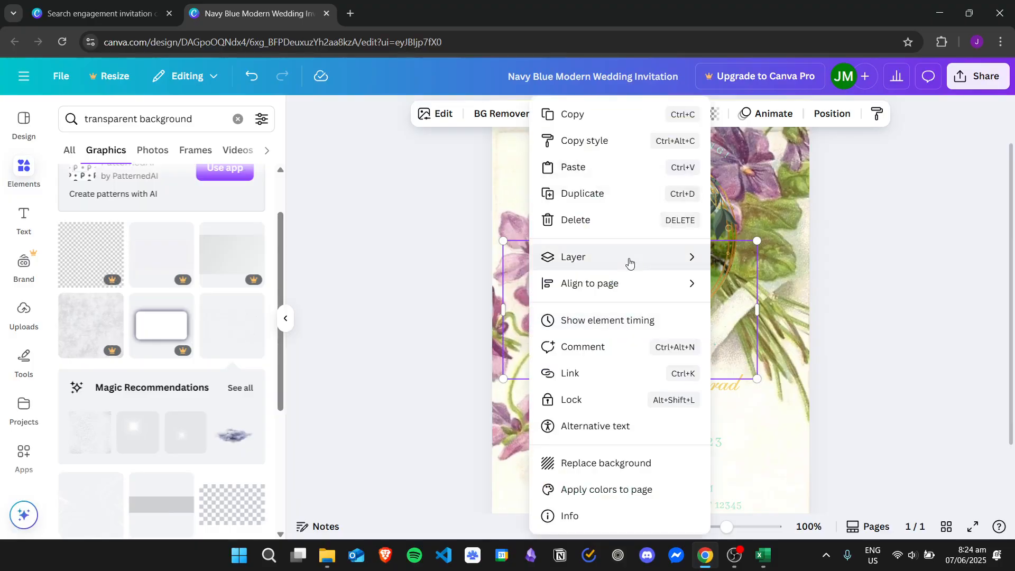
mouse_move(630, 262)
left_click(976, 218)
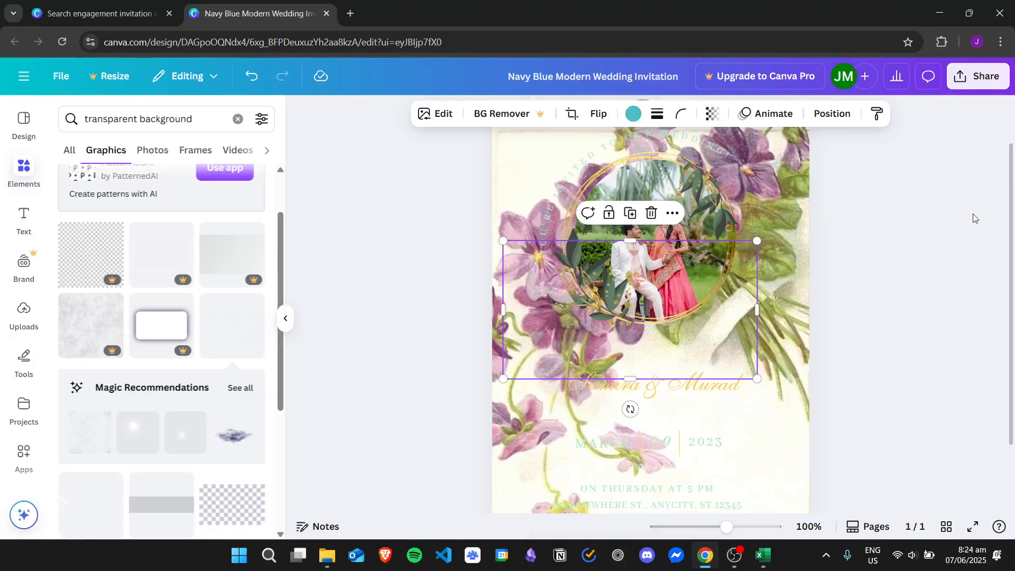
left_click_drag(553, 333, 532, 372)
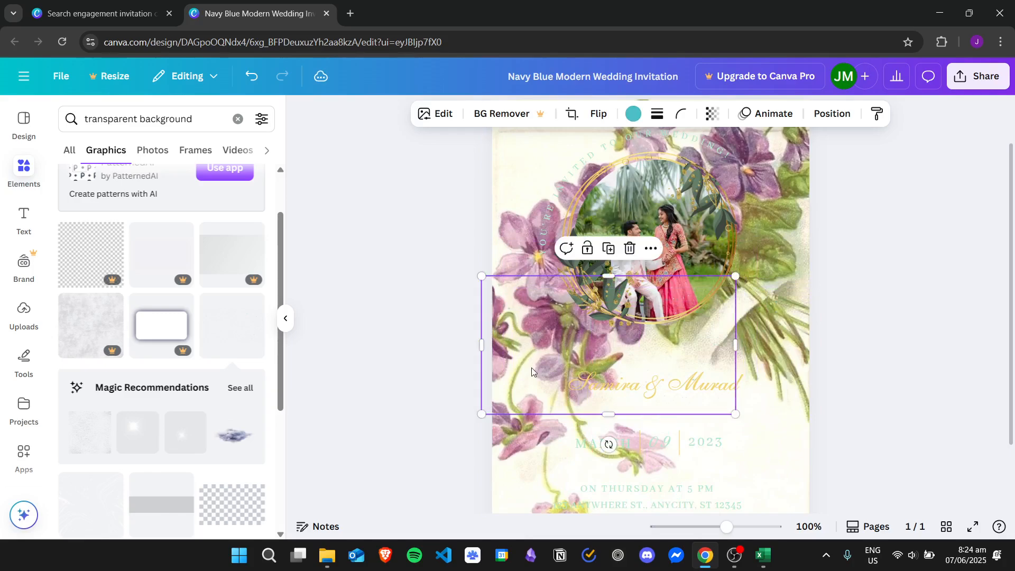
key("Delete")
left_click_drag(282, 239, 292, 358)
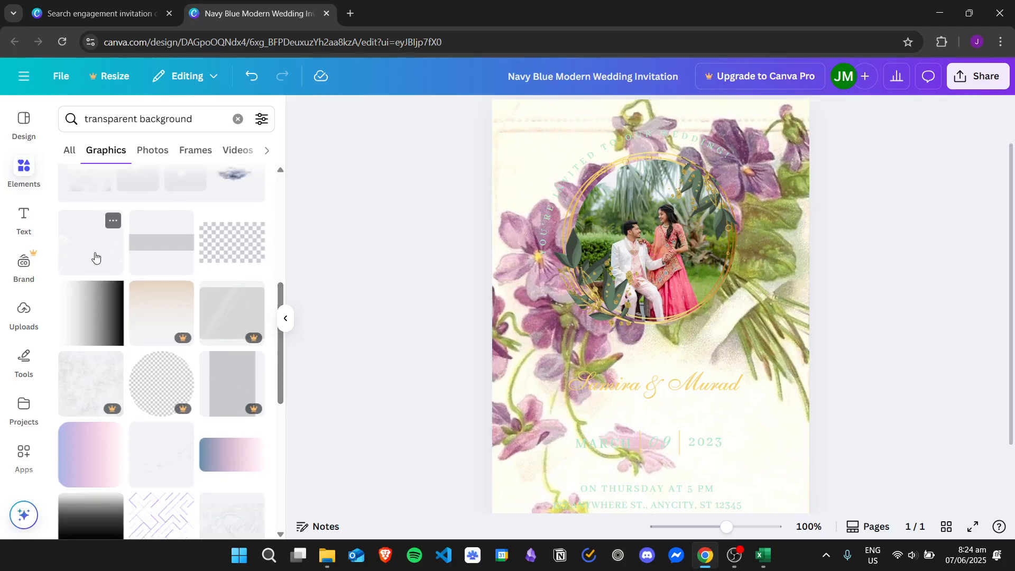
left_click(92, 249)
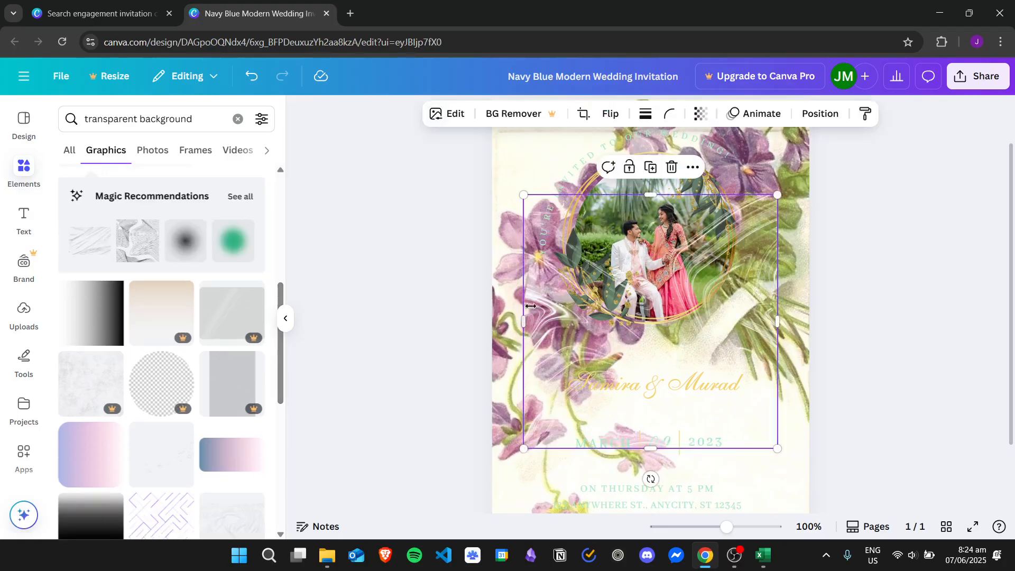
Send the swirl graphic to the back, then bring it forward over the photo.
right_click(554, 324)
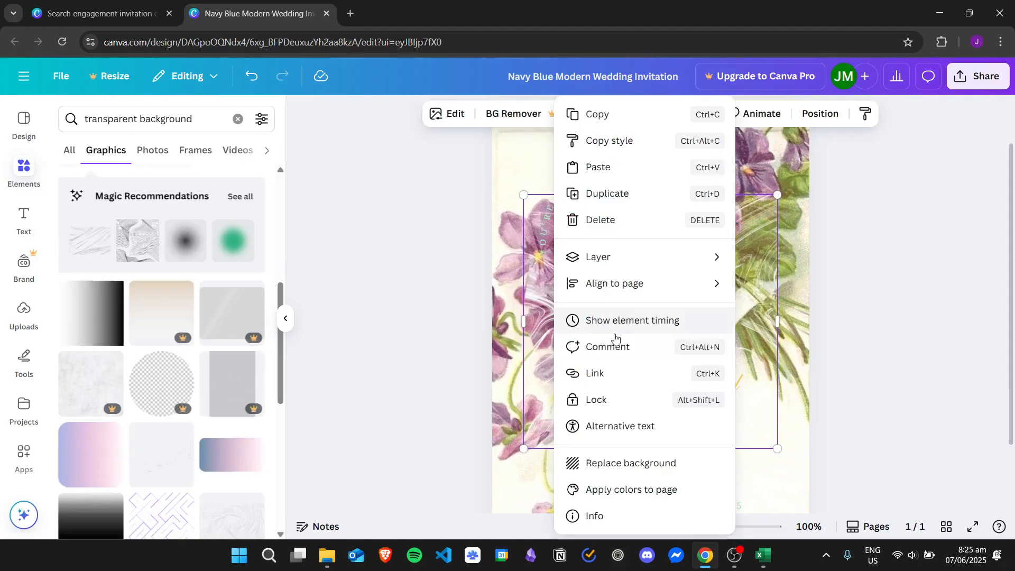
mouse_move(652, 260)
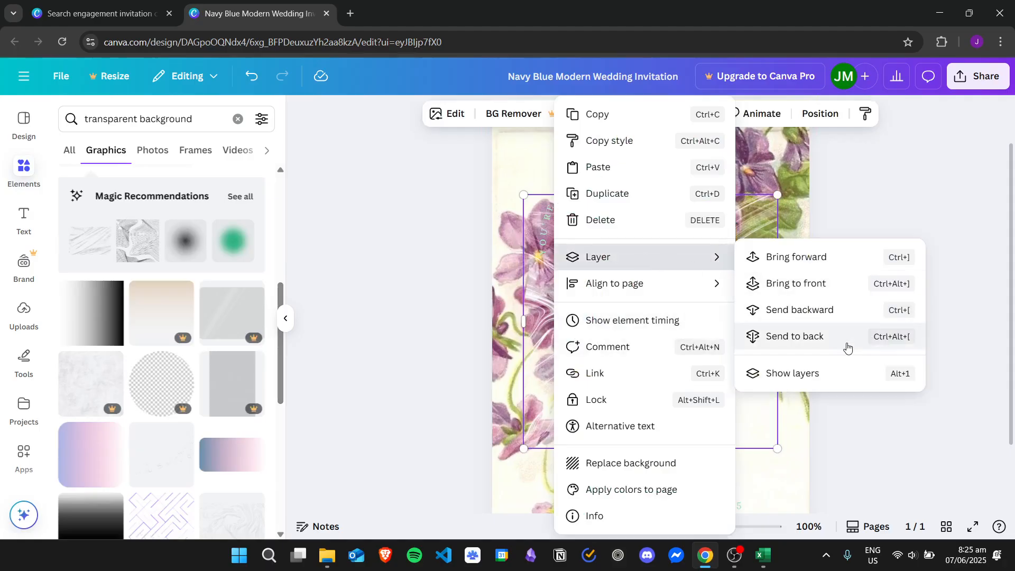
left_click(848, 348)
right_click(553, 339)
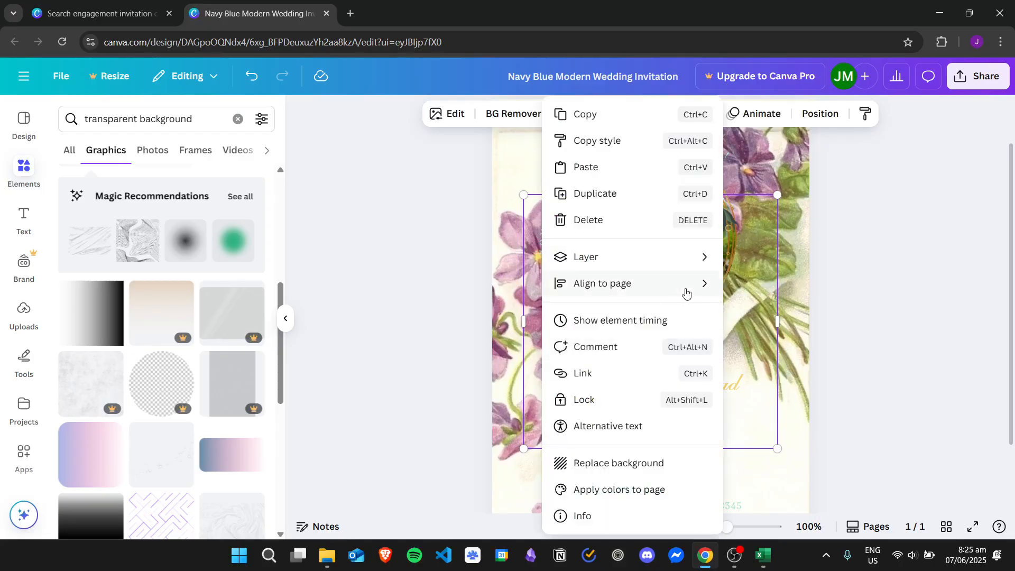
mouse_move(688, 258)
left_click(812, 267)
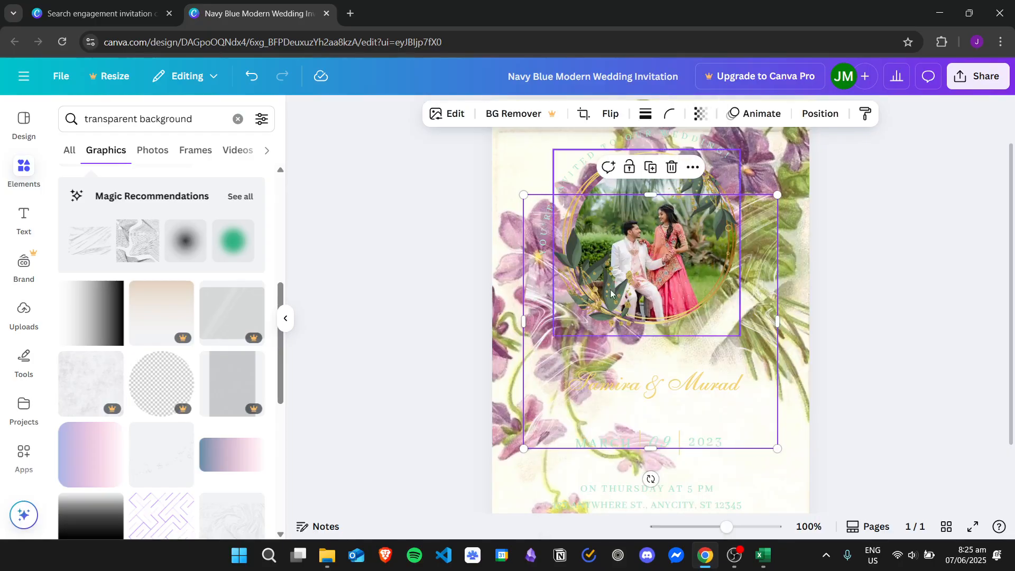
Move the swirl overlay up-left and enlarge it to cover the card.
left_click_drag(555, 327, 523, 261)
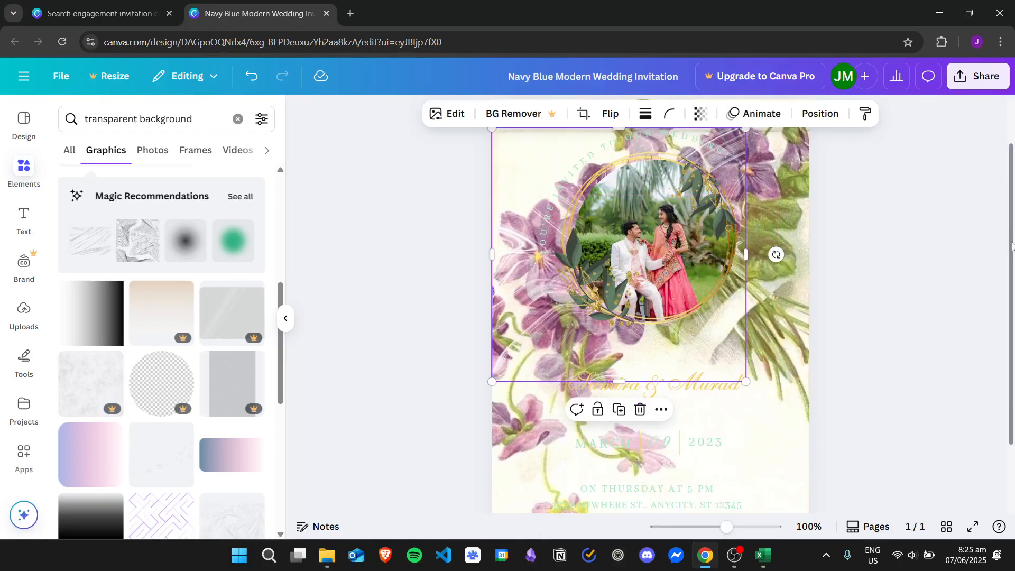
scroll(1012, 246, "up", 1)
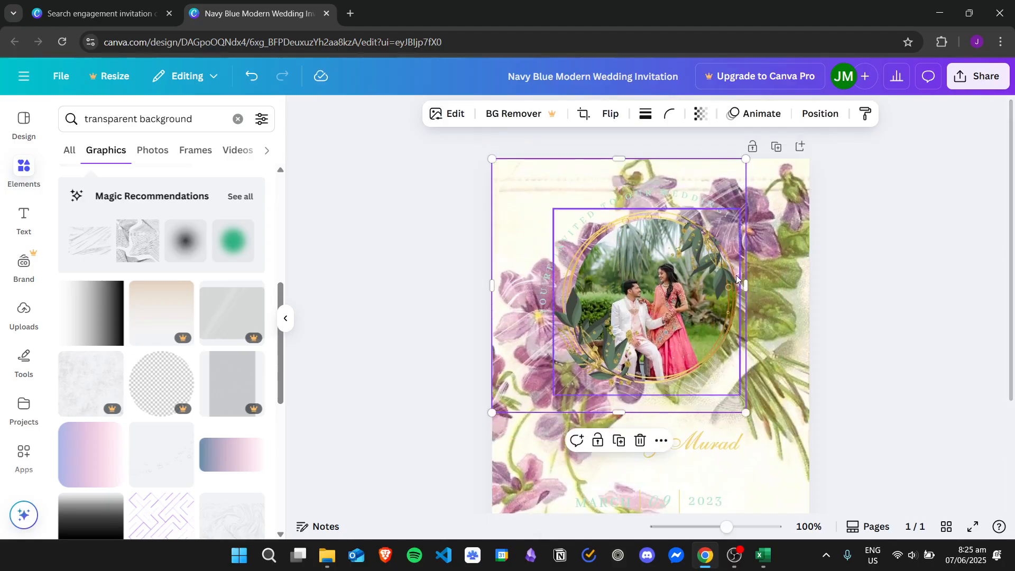
left_click_drag(746, 285, 809, 285)
scroll(1014, 290, "down", 3)
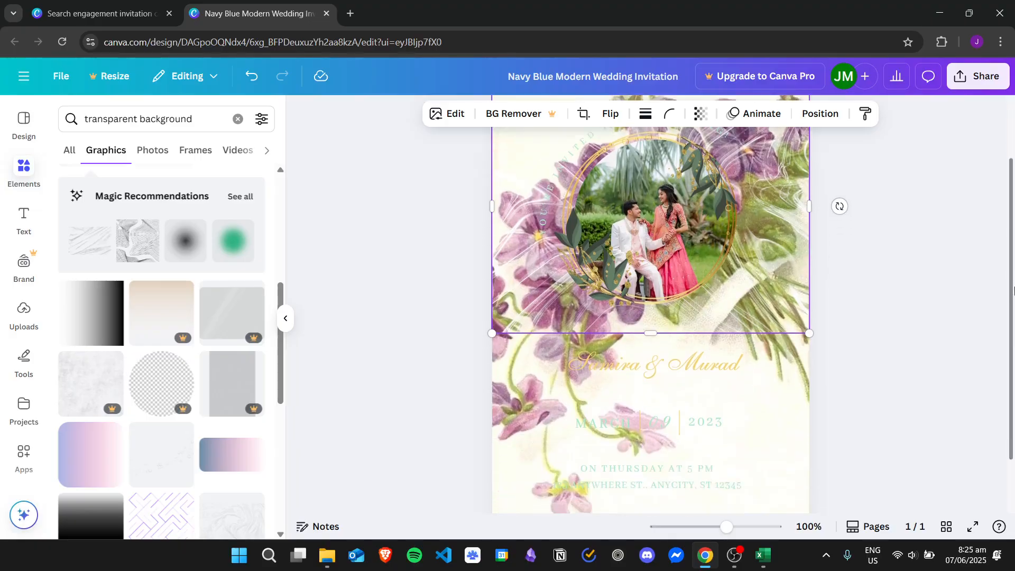
scroll(1014, 290, "down", 2)
left_click_drag(651, 287, 652, 476)
left_click(931, 289)
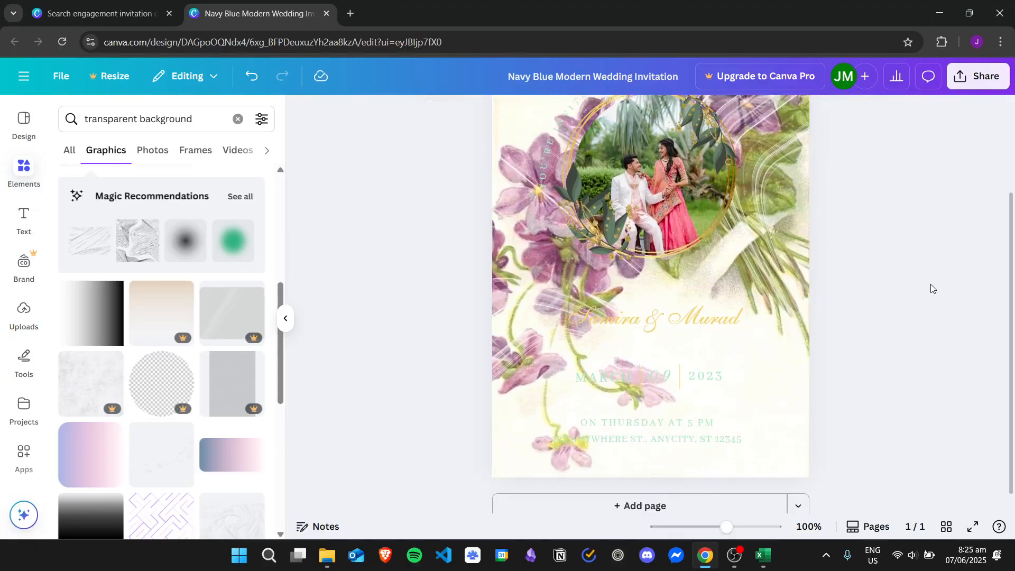
scroll(932, 288, "up", 3)
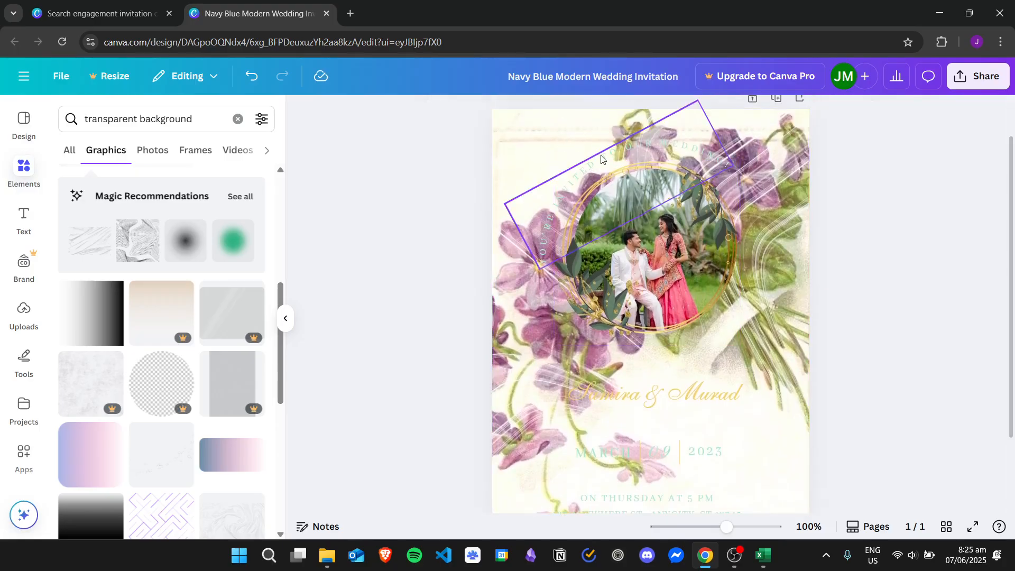
Change the curved 'You're invited to our wedding' text colour to dark navy.
left_click(654, 144)
left_click(505, 114)
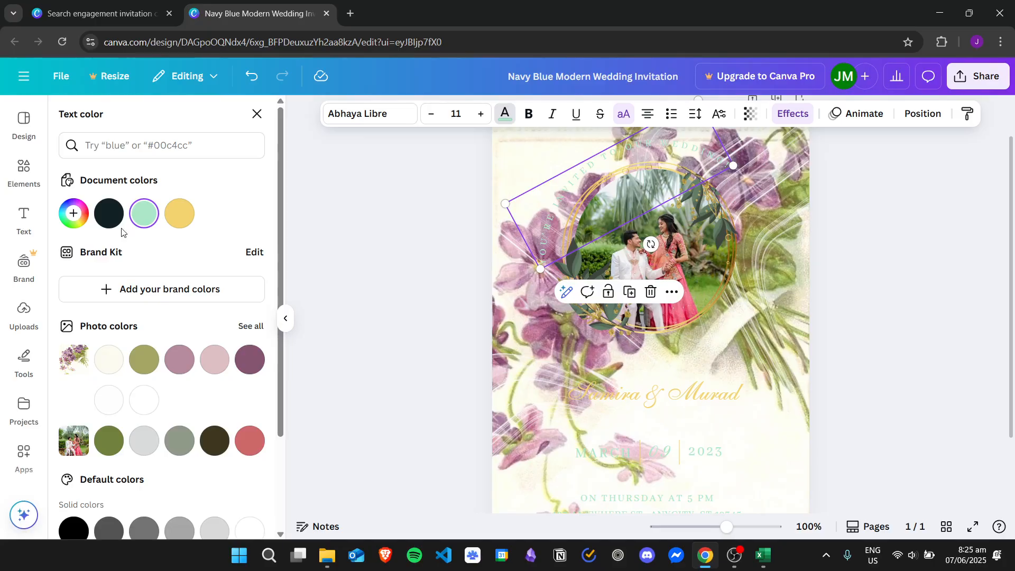
left_click(108, 213)
left_click(967, 221)
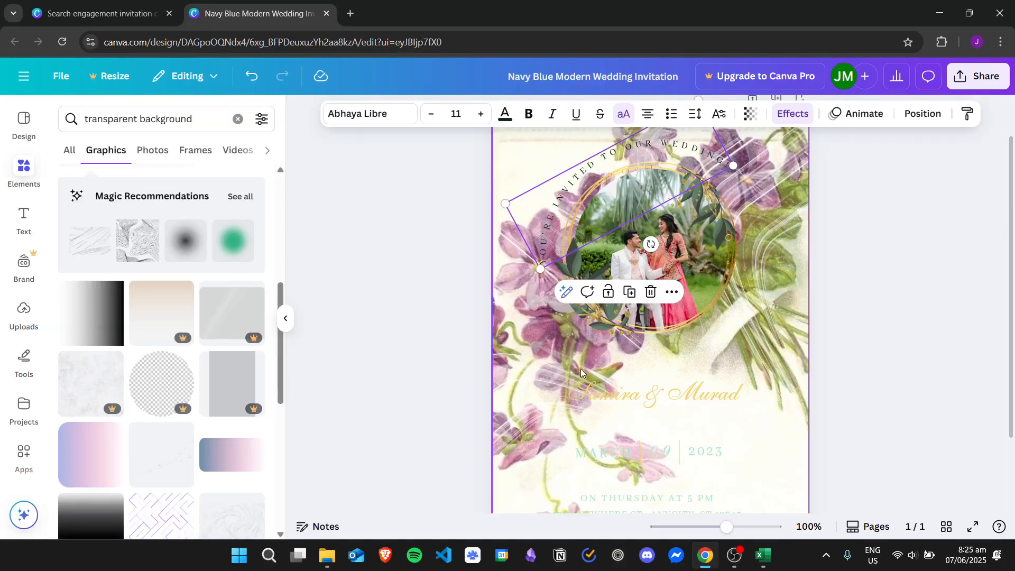
left_click_drag(280, 295, 281, 343)
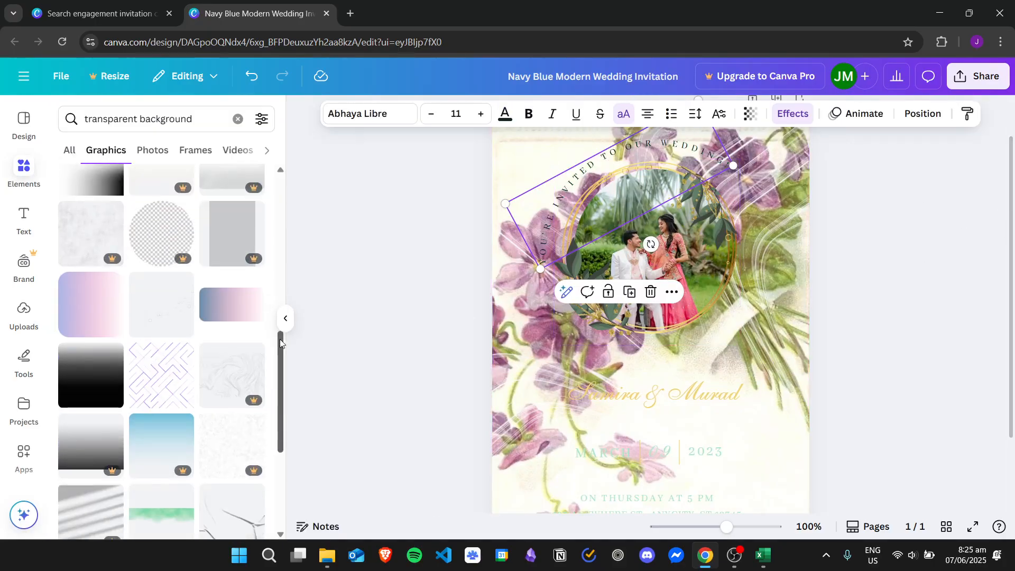
Add another transparent-background graphic over the photo, then remove it again.
left_click(155, 315)
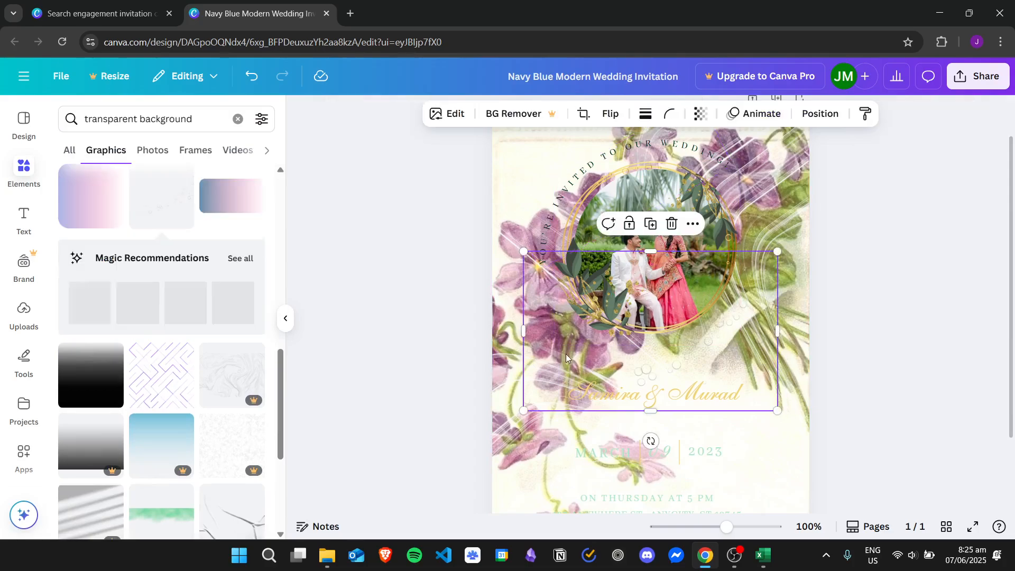
left_click_drag(699, 360, 759, 357)
key("Escape")
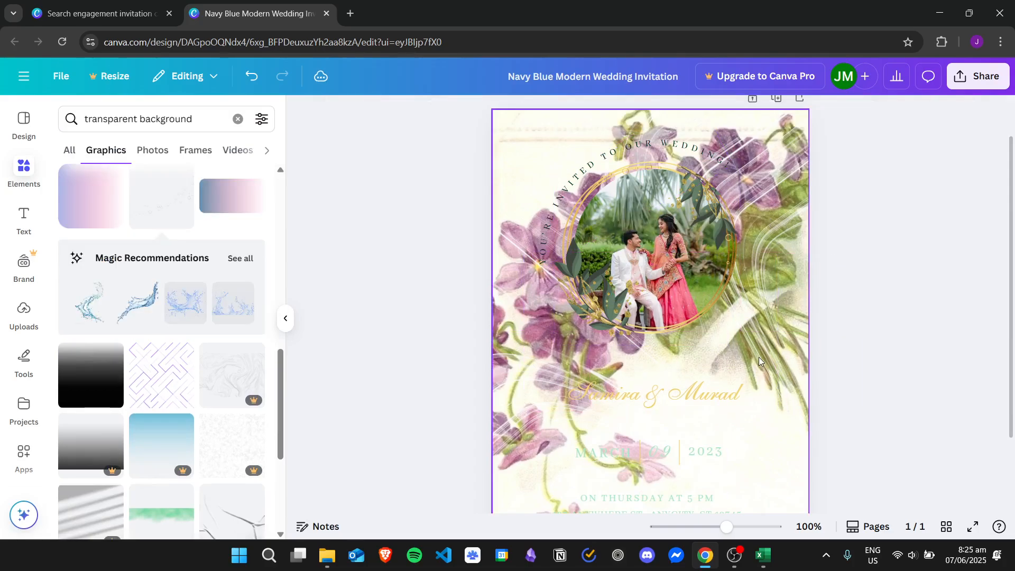
Search the Elements graphics for 'blurred background' using the recent suggestion.
scroll(276, 374, "down", 7)
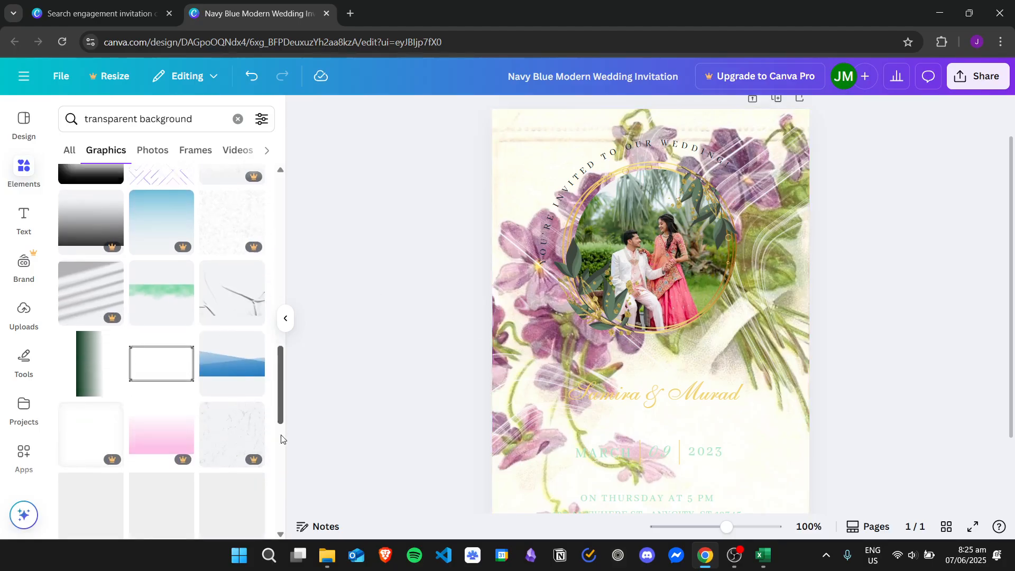
scroll(286, 423, "down", 4)
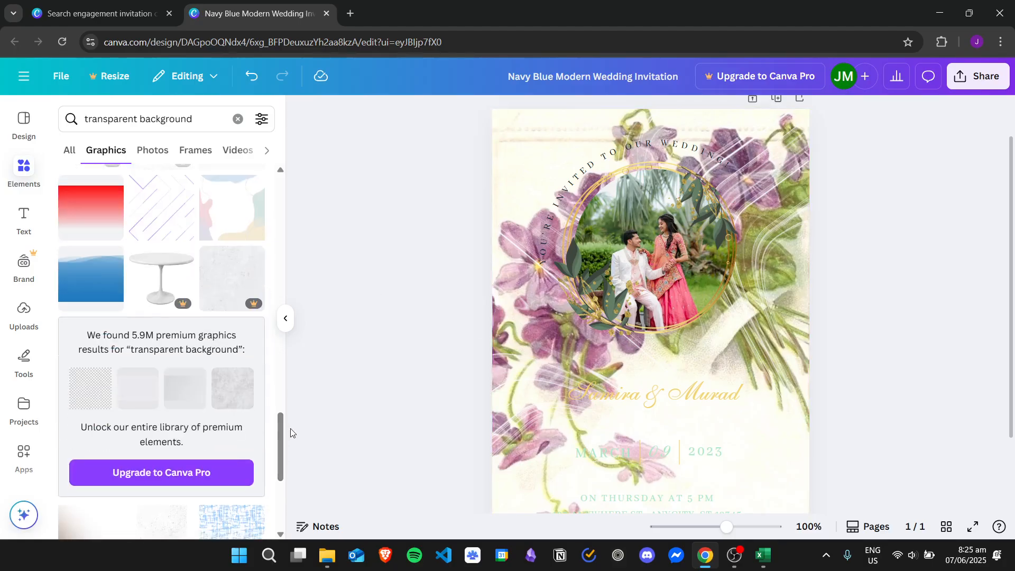
left_click(170, 118)
type("blurred")
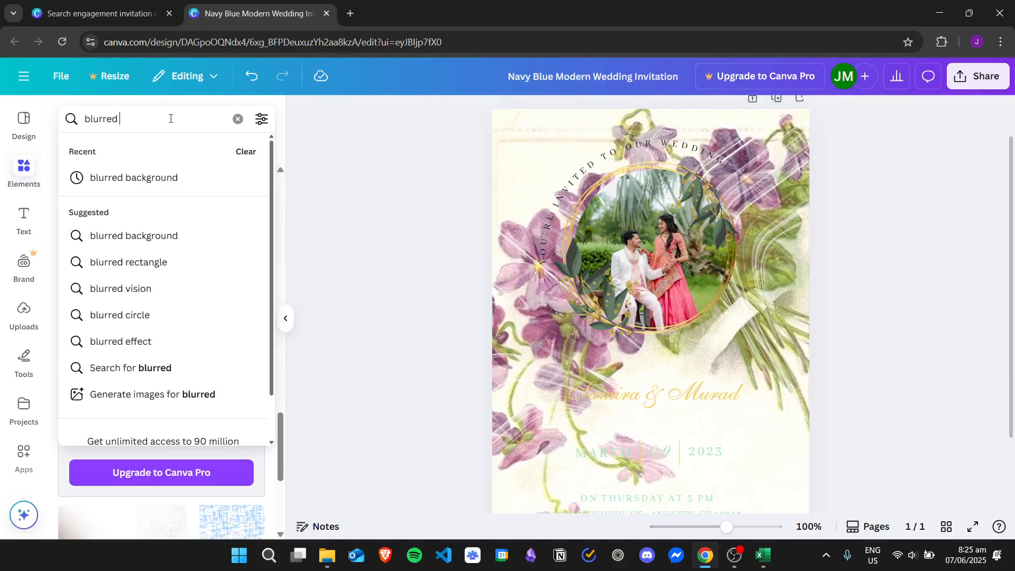
left_click(176, 176)
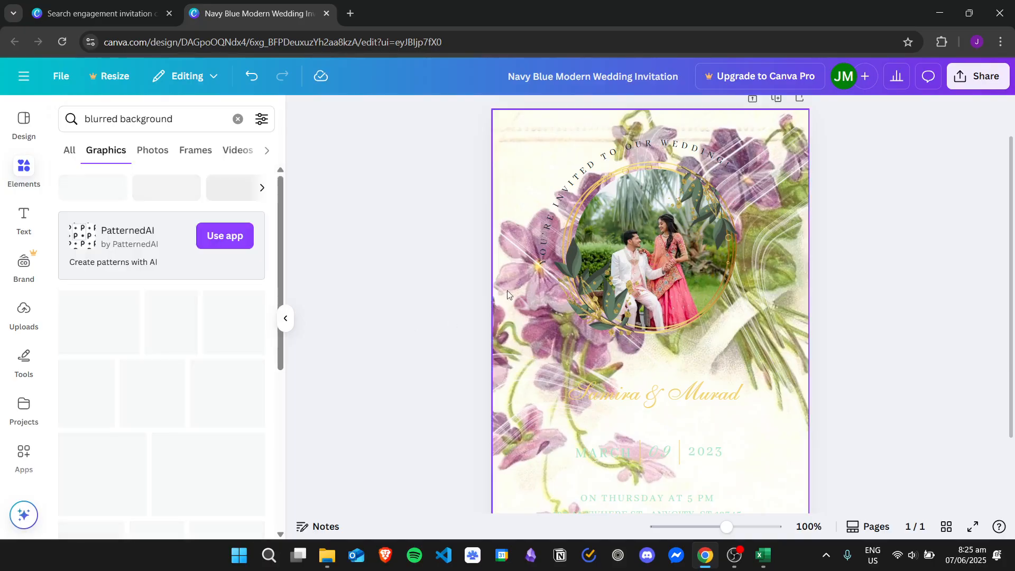
left_click_drag(280, 235, 287, 285)
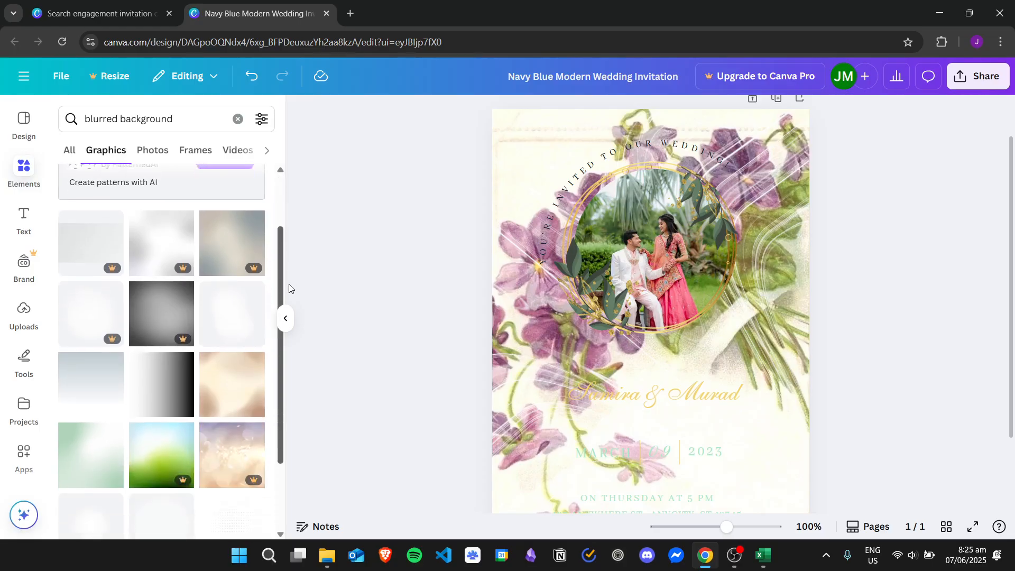
Add the grey-blue gradient graphic at the page top and switch one of its colours to dark navy.
left_click(80, 384)
left_click_drag(574, 306, 550, 247)
left_click_drag(1011, 193, 1010, 146)
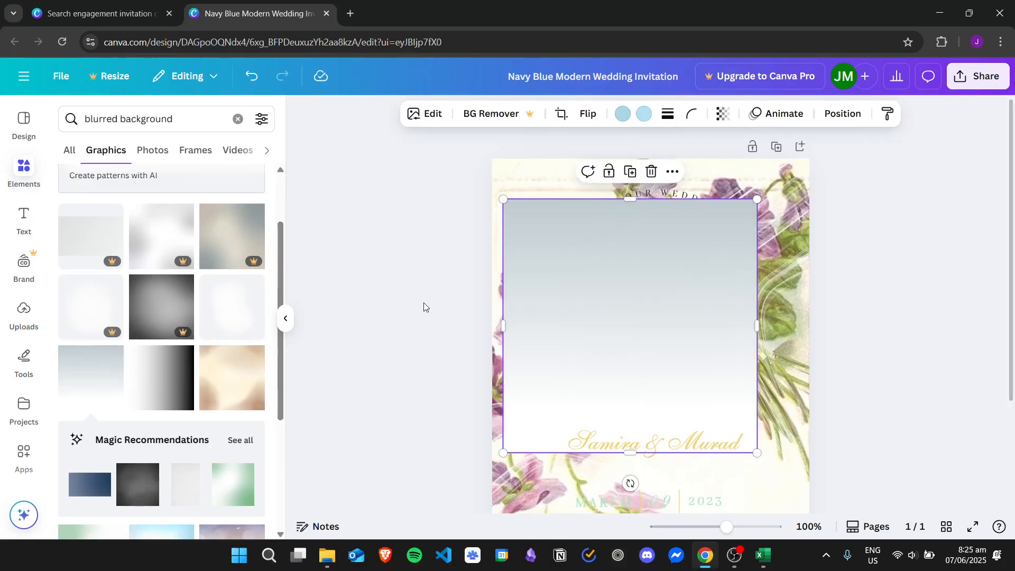
left_click_drag(553, 280, 543, 244)
left_click(624, 113)
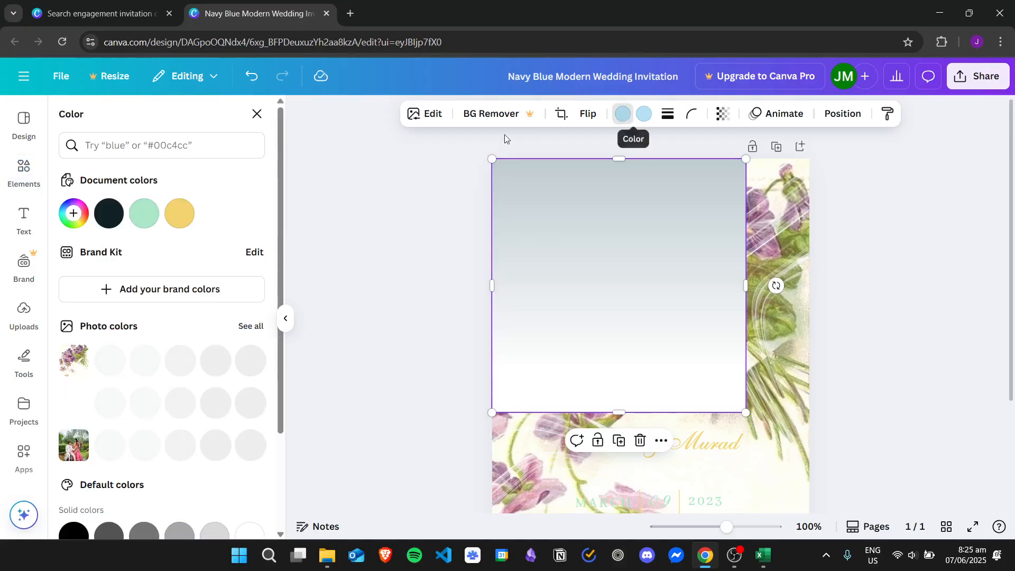
left_click_drag(284, 248, 293, 204)
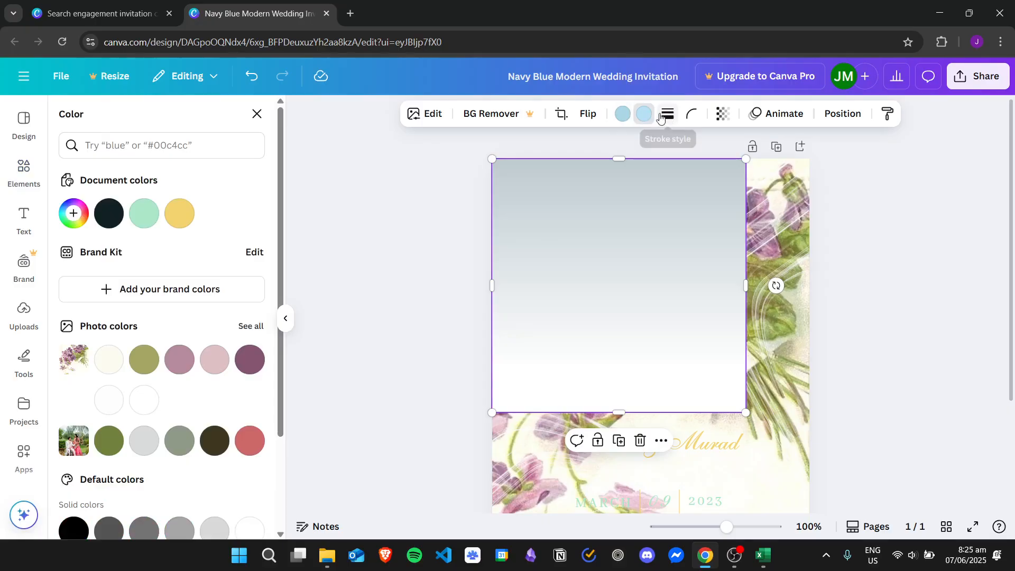
Set the gradient graphic's transparency to 32.
left_click(723, 114)
left_click_drag(753, 168, 687, 178)
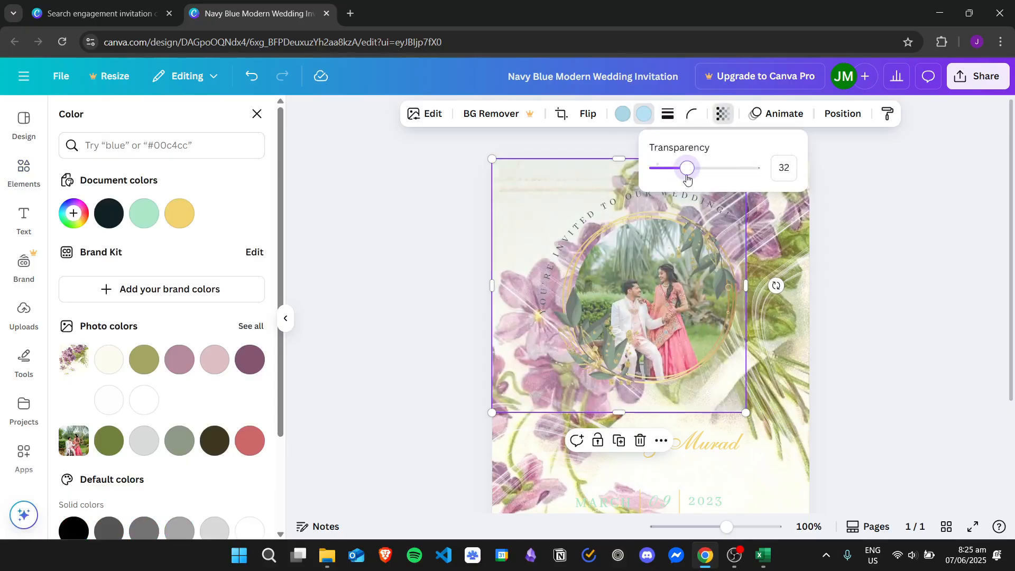
left_click(891, 256)
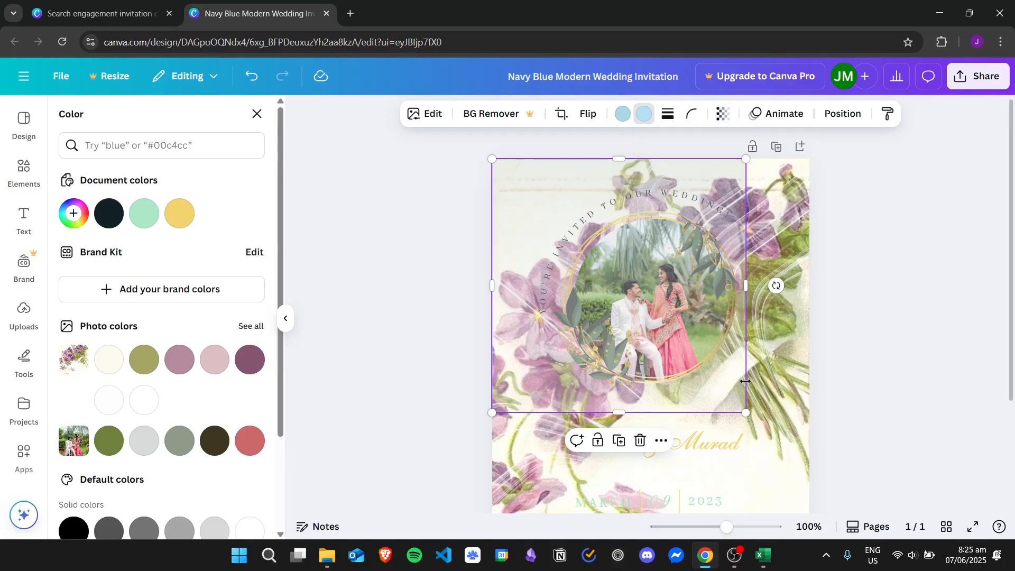
left_click_drag(747, 289, 809, 289)
Stretch the watercolour flower image down to the bottom edge of the page.
scroll(741, 286, "down", 3)
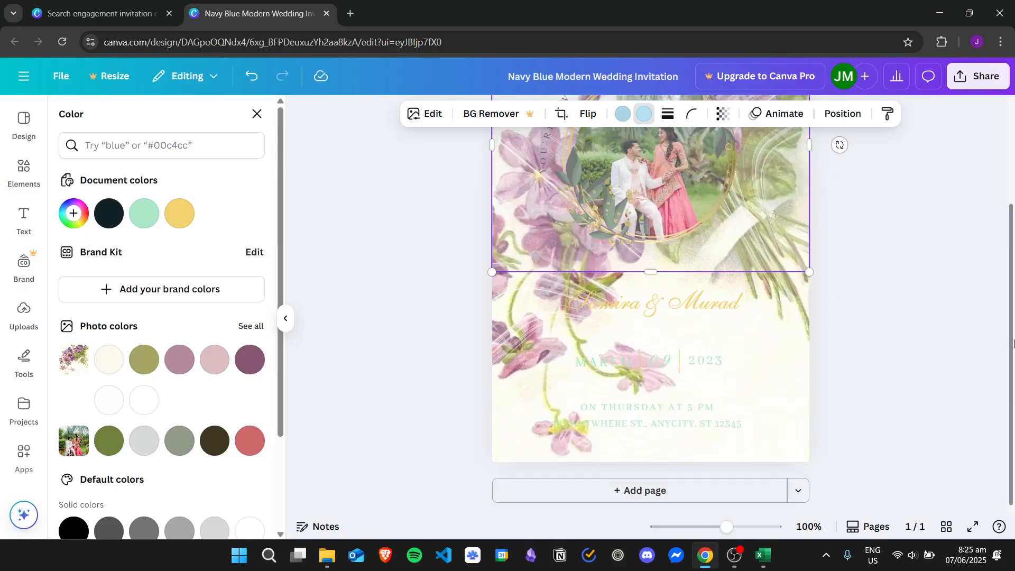
left_click_drag(643, 274, 652, 463)
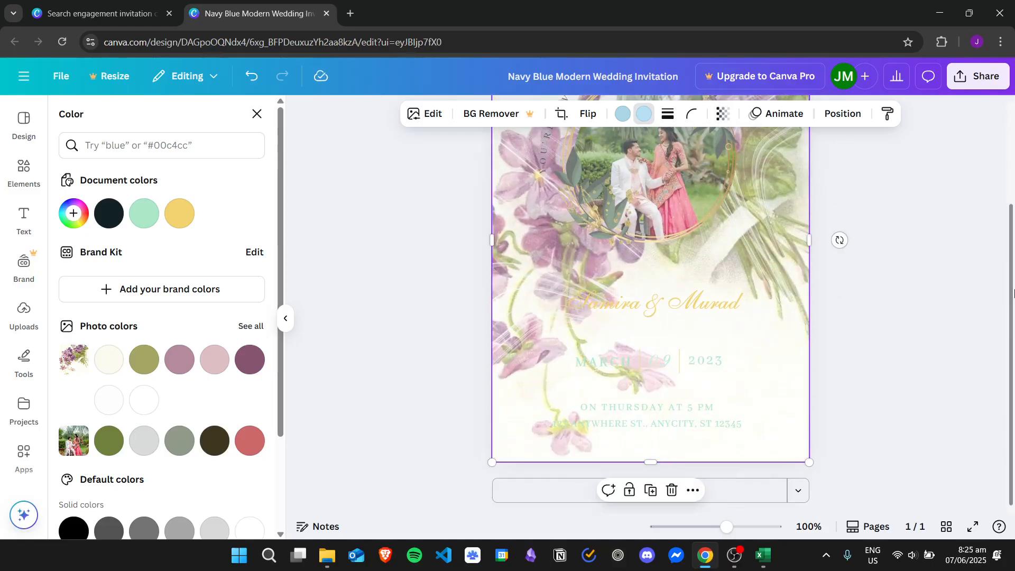
left_click_drag(1012, 261, 1014, 183)
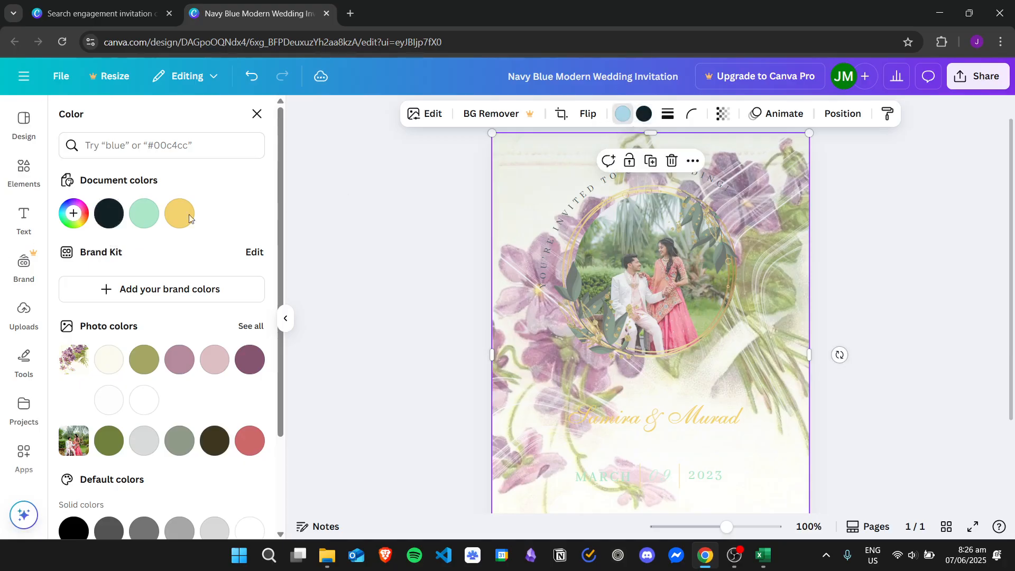
Send the flower image behind the couple photo.
right_click(772, 189)
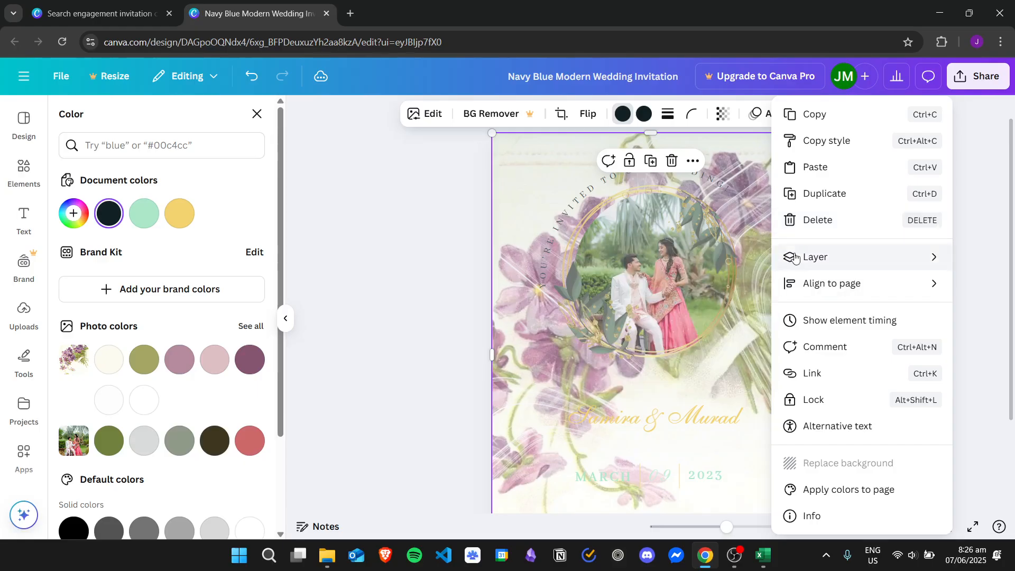
mouse_move(796, 256)
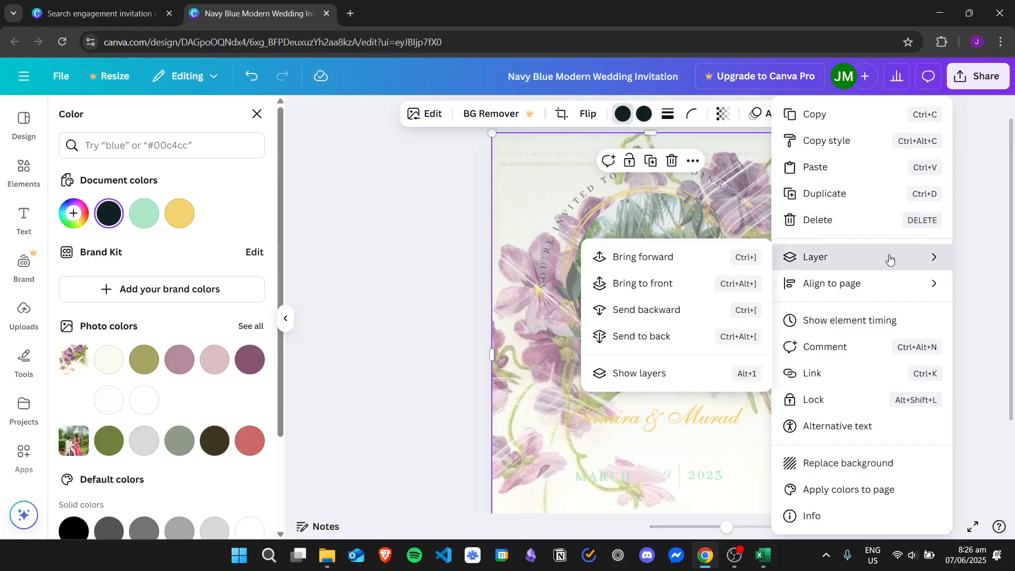
left_click(699, 337)
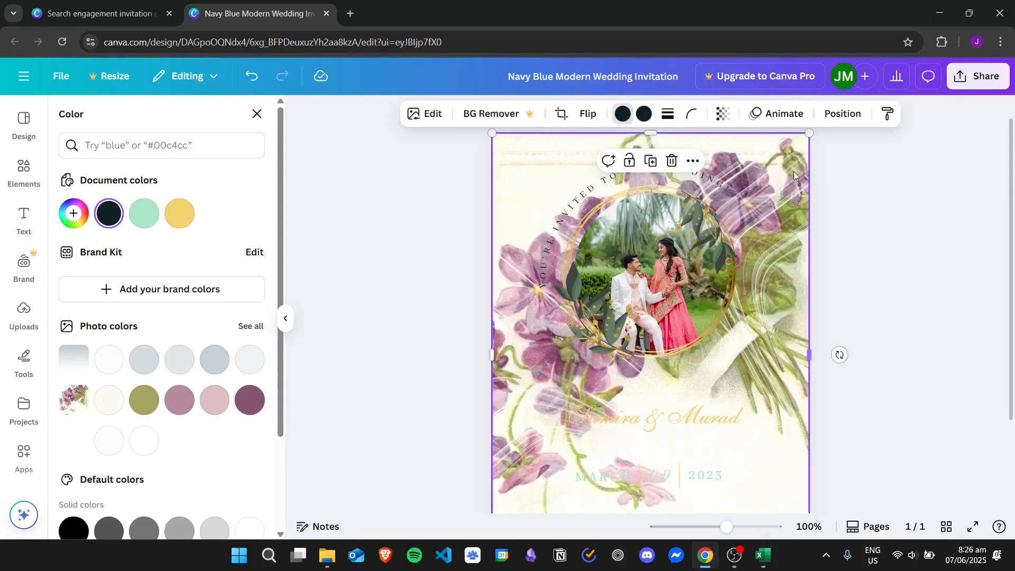
Bring the framed couple photo forward layer by layer until it sits above the flowers.
right_click(756, 145)
right_click(725, 144)
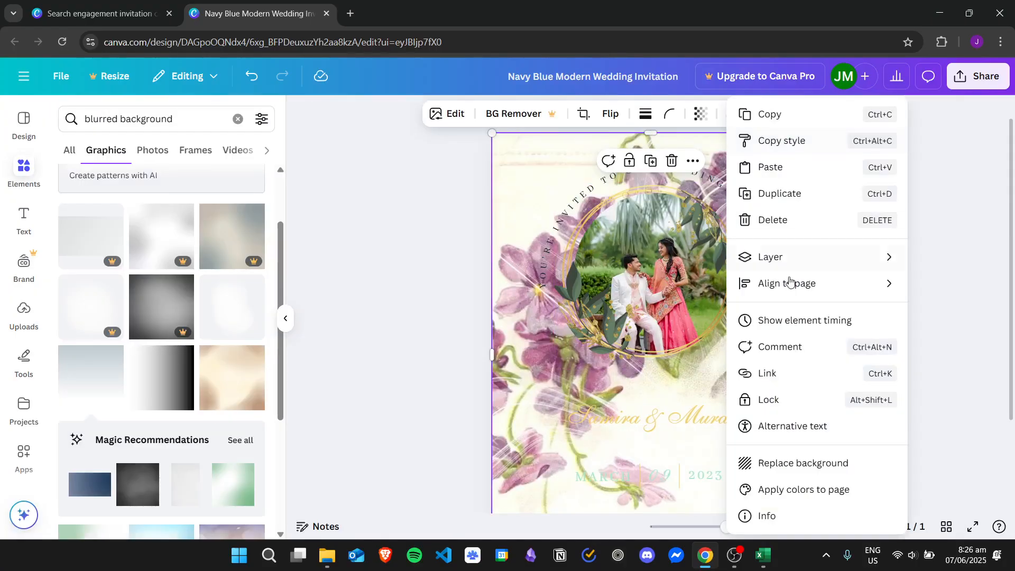
mouse_move(791, 257)
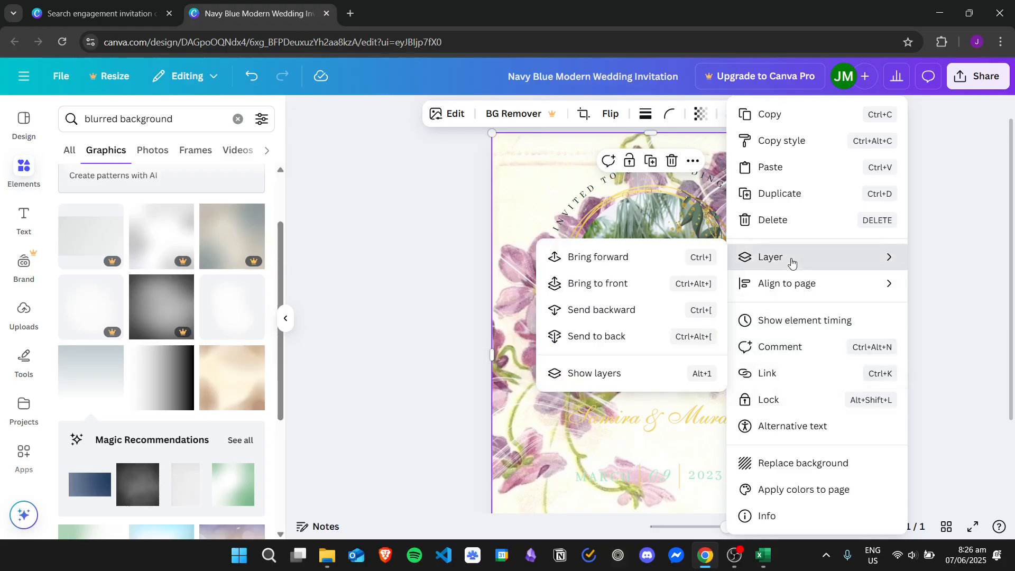
left_click(661, 258)
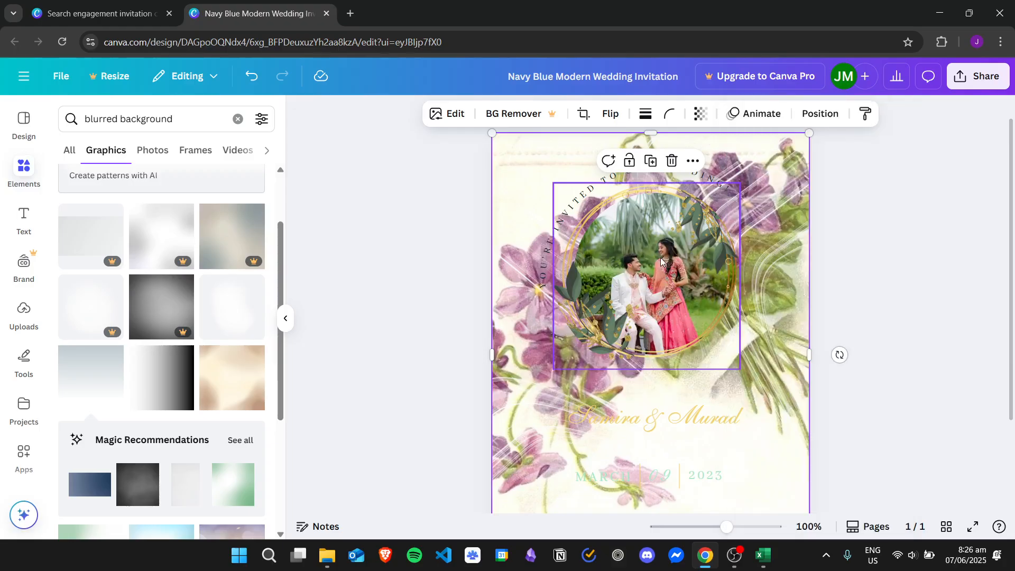
right_click(752, 157)
mouse_move(828, 265)
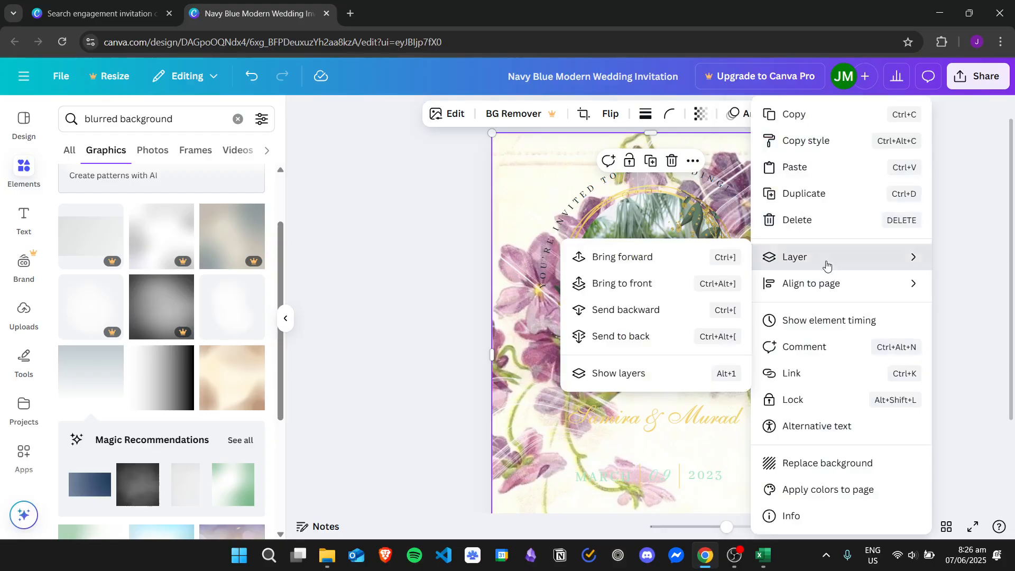
left_click(671, 264)
right_click(770, 159)
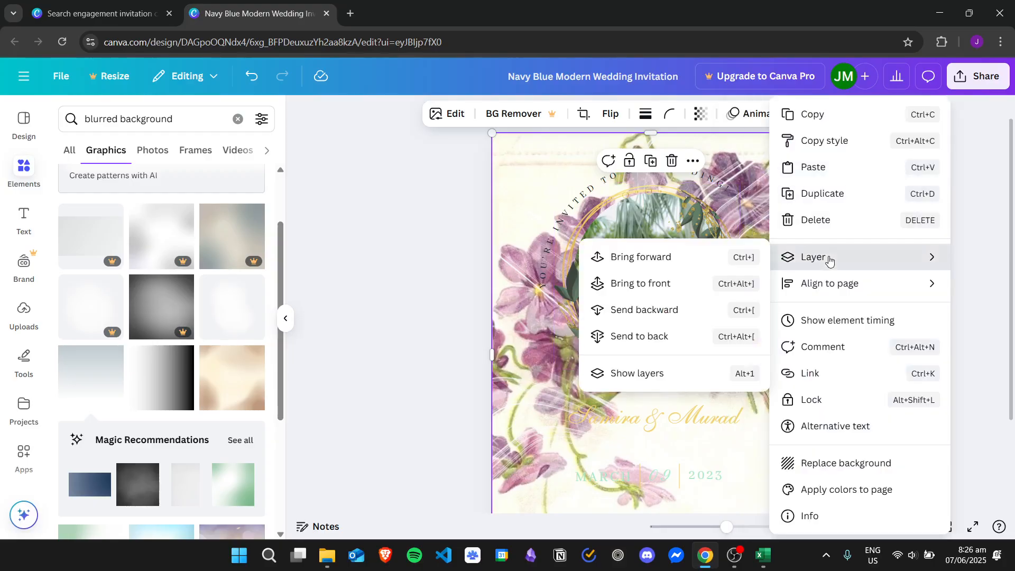
left_click(661, 257)
Bring the white-line overlay graphic forward and delete it.
right_click(776, 189)
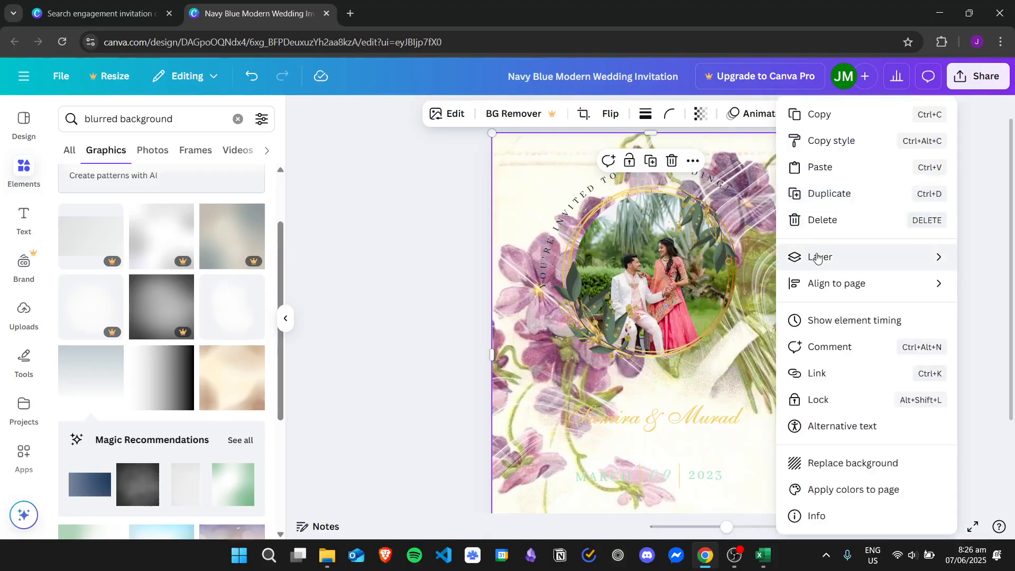
left_click(739, 257)
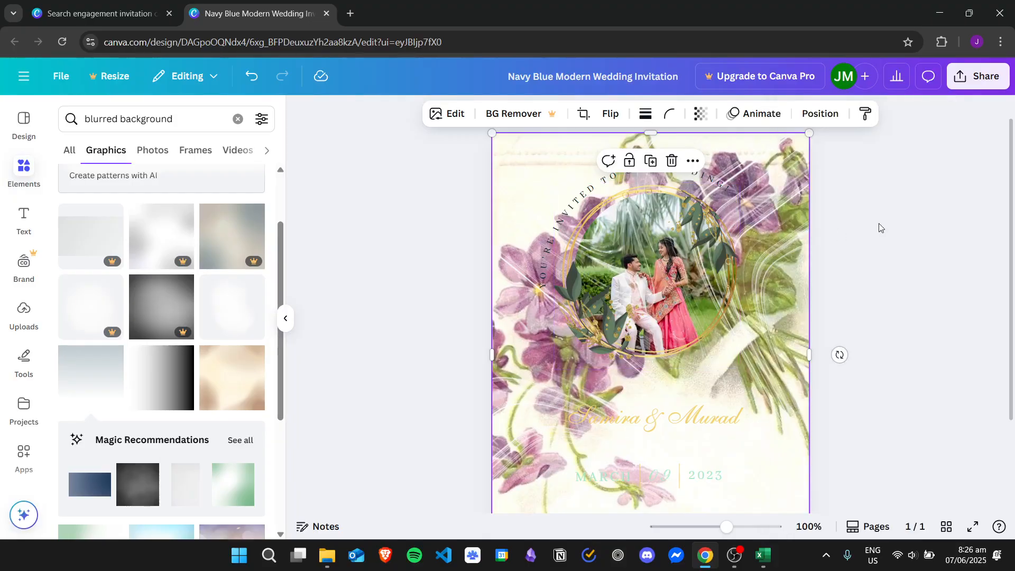
left_click(786, 221)
key("Delete")
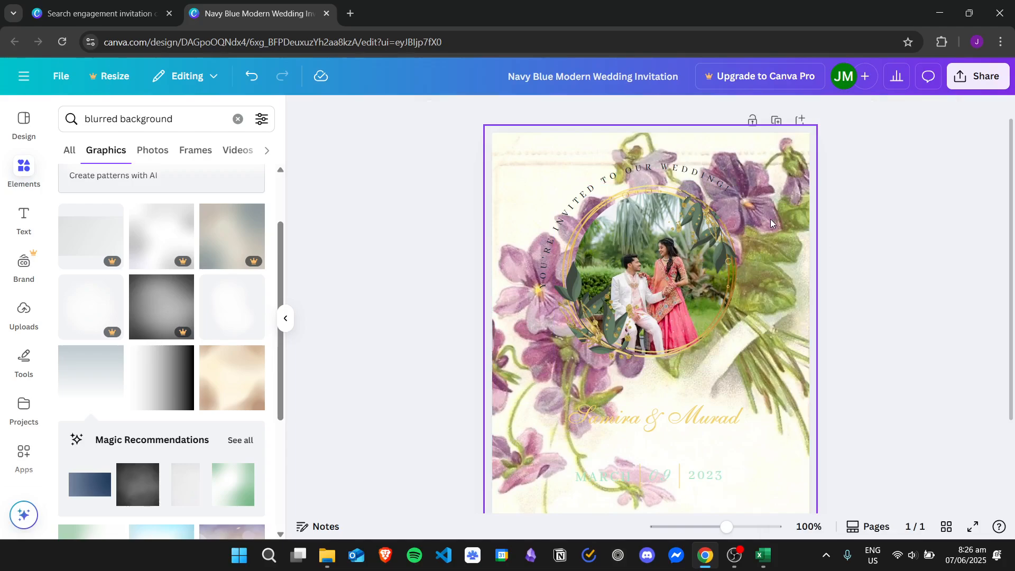
left_click(751, 247)
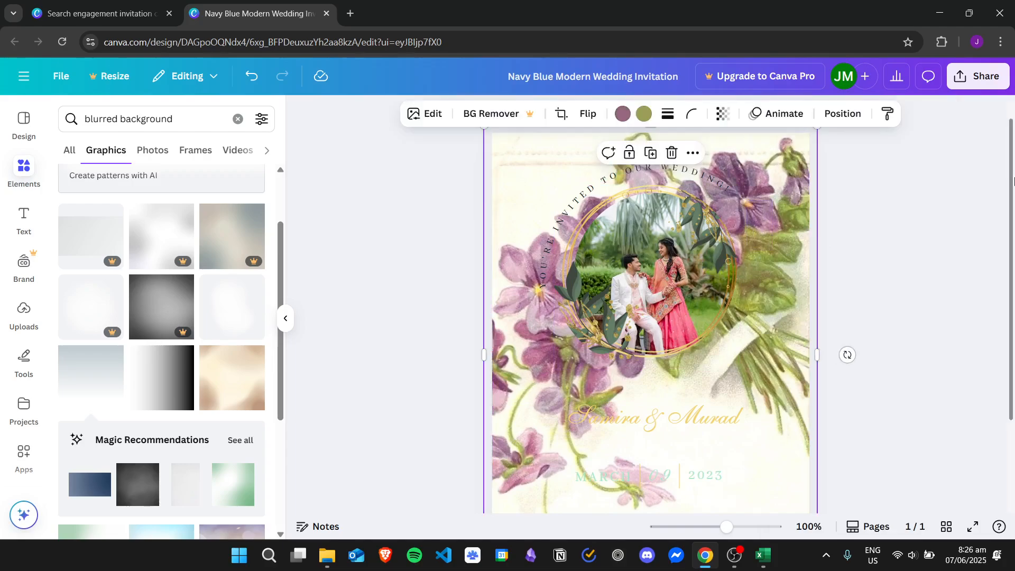
Bring the dark page background forward three layers and shift it down and right.
left_click_drag(1013, 182, 1013, 159)
left_click_drag(776, 195, 730, 234)
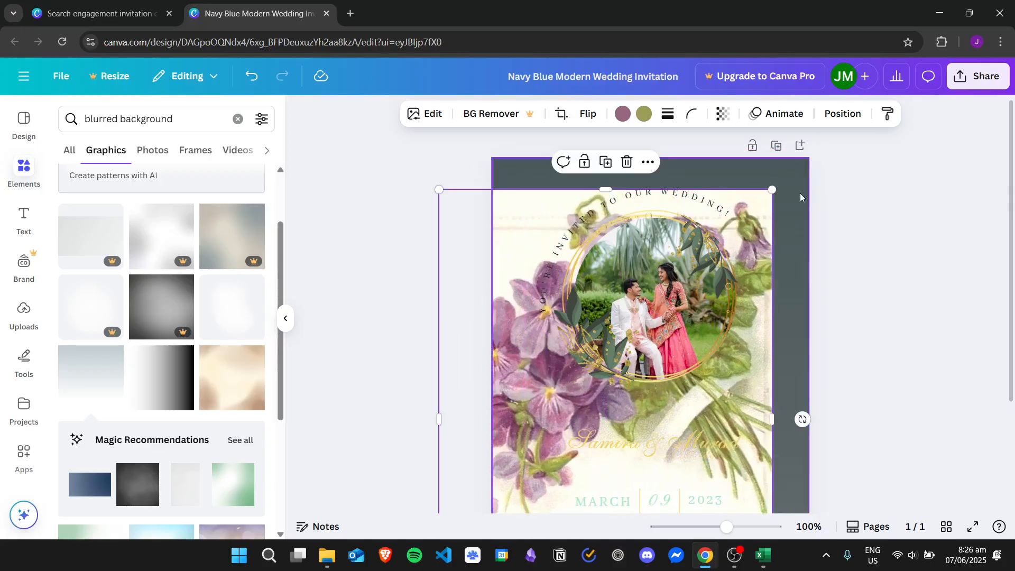
right_click(801, 195)
mouse_move(846, 257)
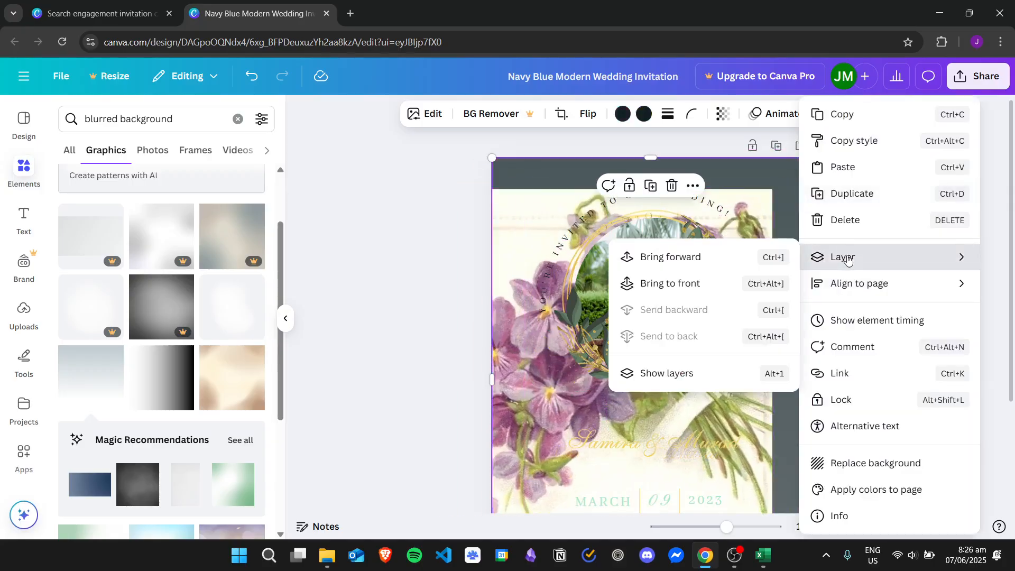
left_click(709, 258)
right_click(791, 206)
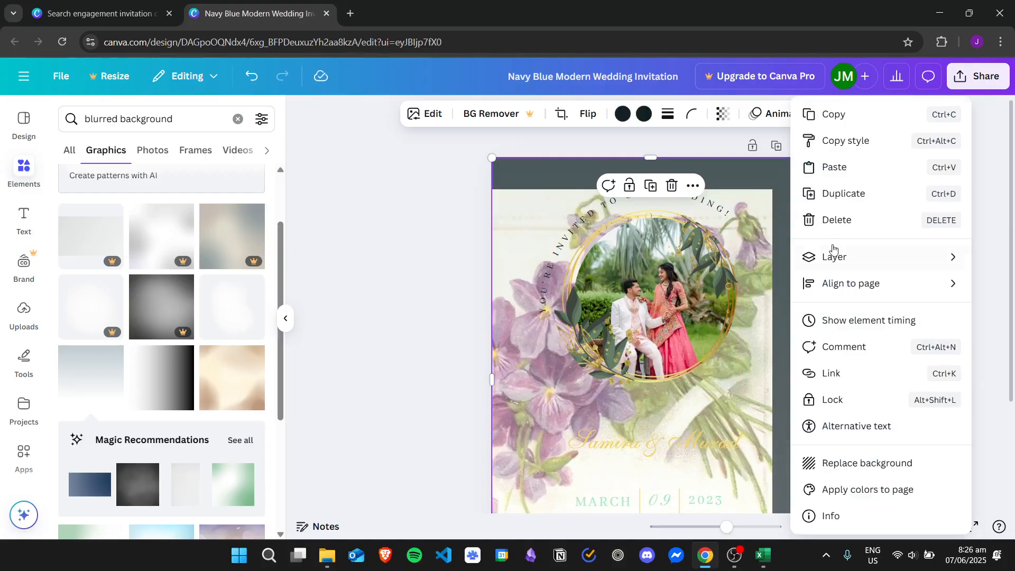
mouse_move(843, 266)
left_click(683, 259)
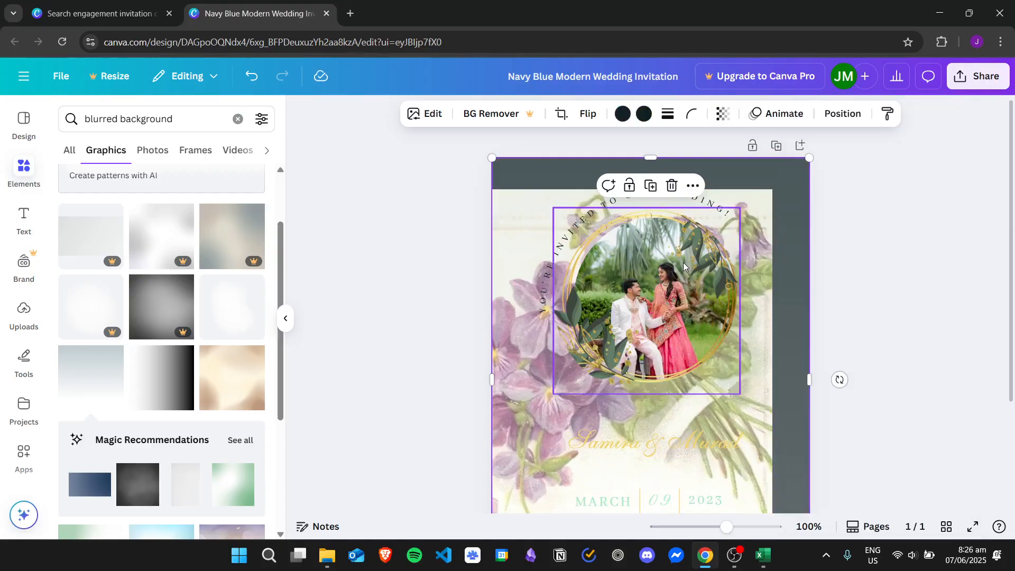
right_click(801, 206)
mouse_move(844, 257)
left_click(755, 254)
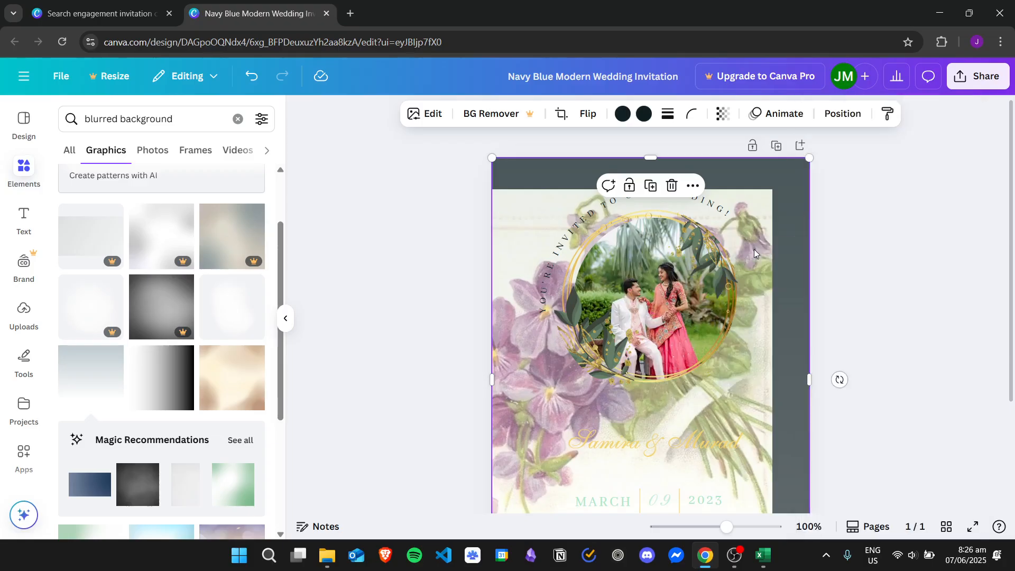
left_click_drag(772, 212, 939, 326)
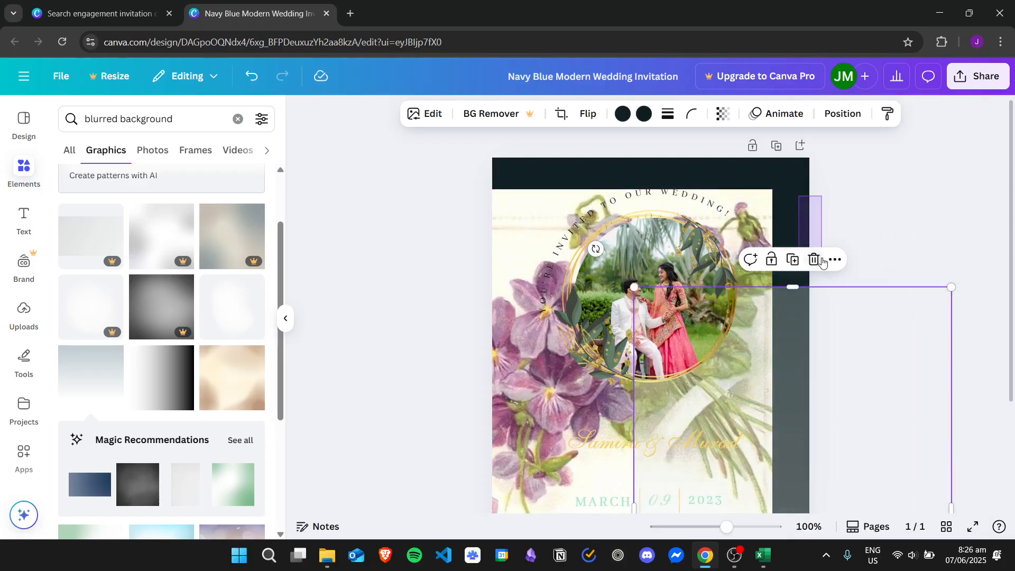
Realign the violet floral background so it covers the full card edge to edge.
left_click_drag(822, 258, 821, 260)
left_click_drag(798, 189, 814, 216)
left_click(795, 193)
left_click_drag(791, 184, 817, 275)
left_click_drag(754, 208, 792, 177)
scroll(934, 260, "down", 3)
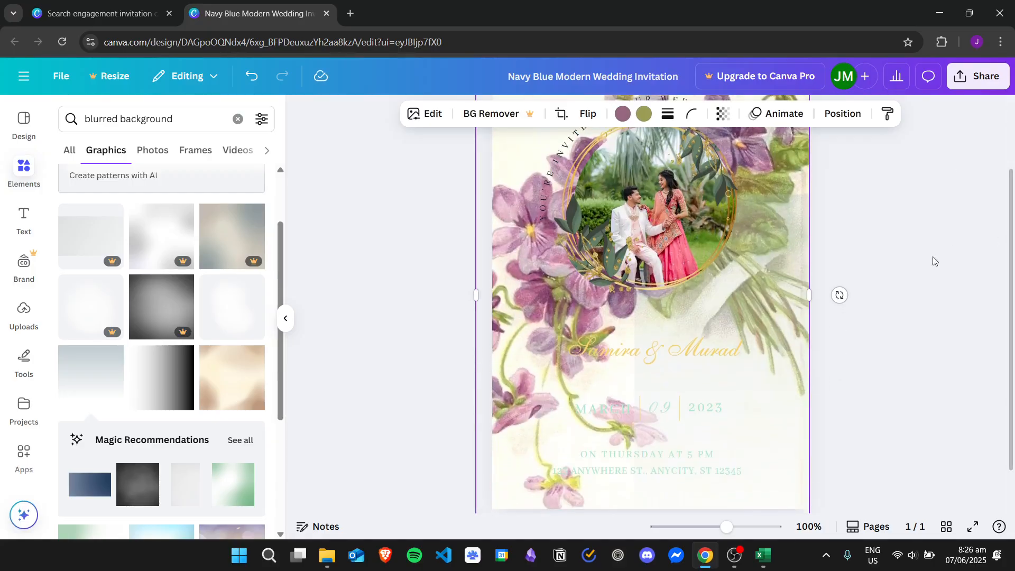
Place the pale blurred gradient over the page, undoing its accidental frame fill, and align it with the edges.
left_click(790, 262)
left_click_drag(755, 267, 617, 190)
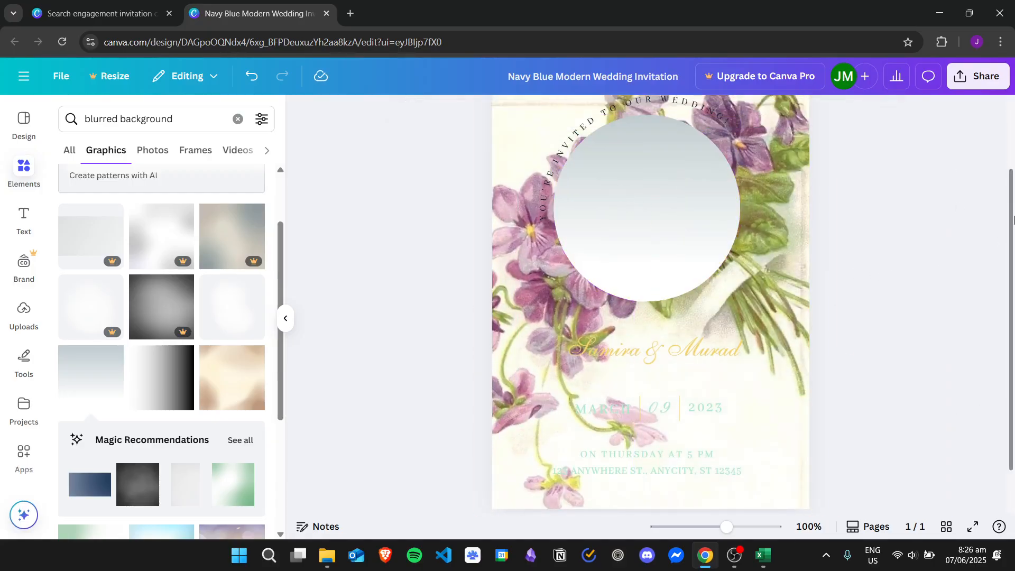
key("ctrl+z")
scroll(791, 302, "up", 1)
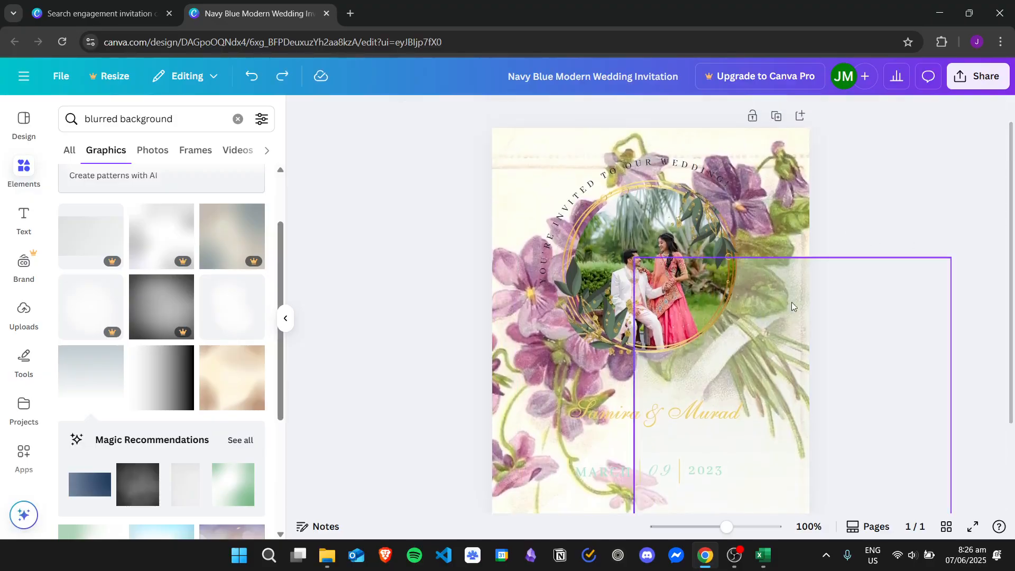
left_click_drag(792, 307, 703, 172)
scroll(941, 184, "up", 1)
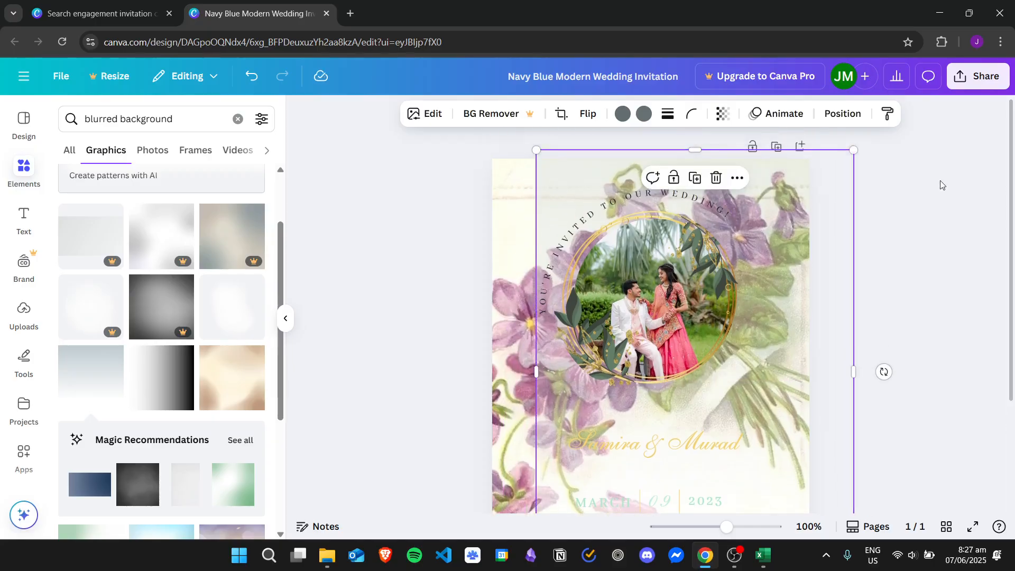
left_click_drag(785, 189, 747, 204)
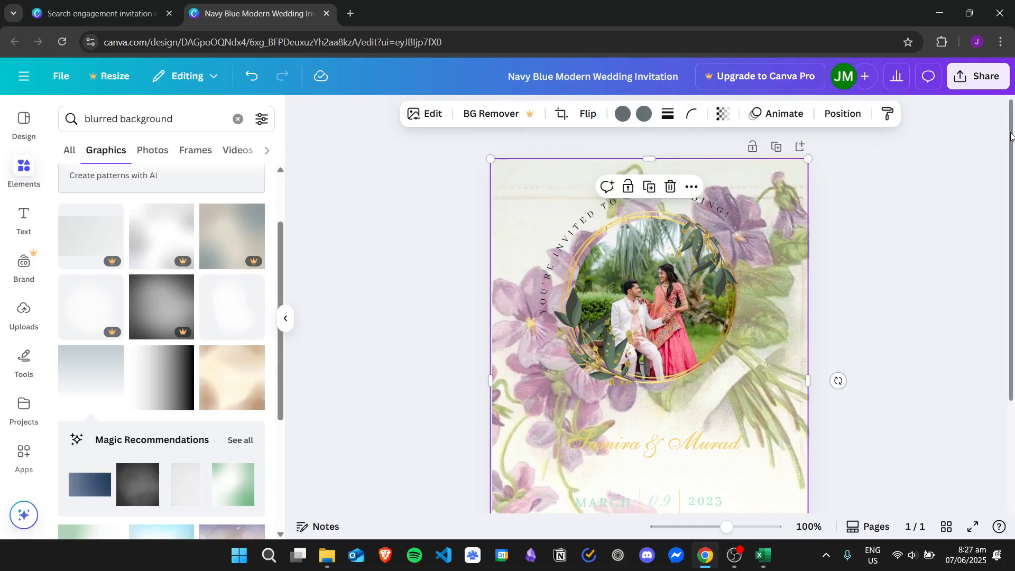
scroll(1012, 136, "down", 3)
left_click(990, 263)
Make the curved 'We're engaged!!!' heading bold and settle it over the framed couple photo.
scroll(1011, 224, "up", 1)
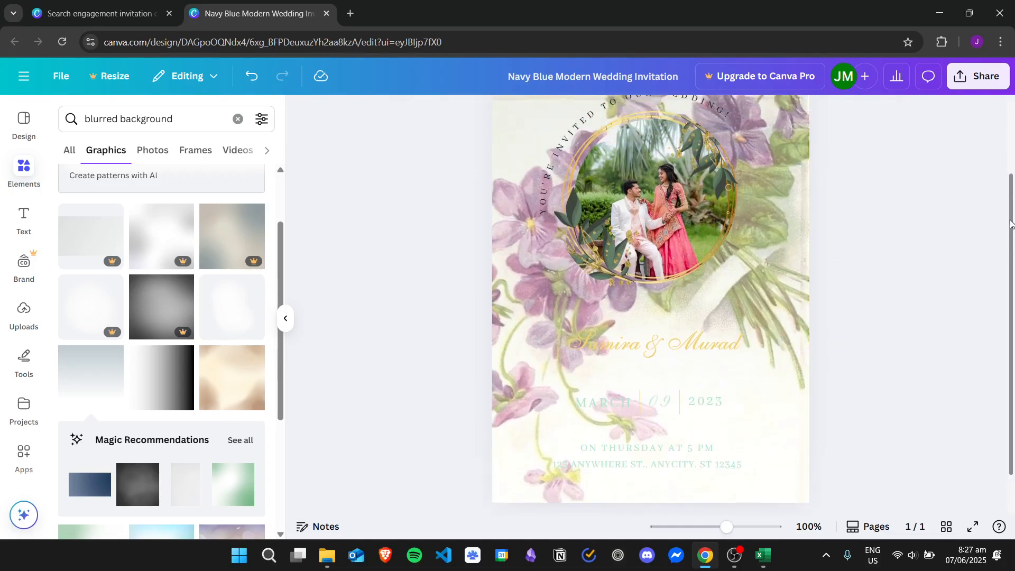
scroll(1011, 224, "up", 2)
left_click(608, 160)
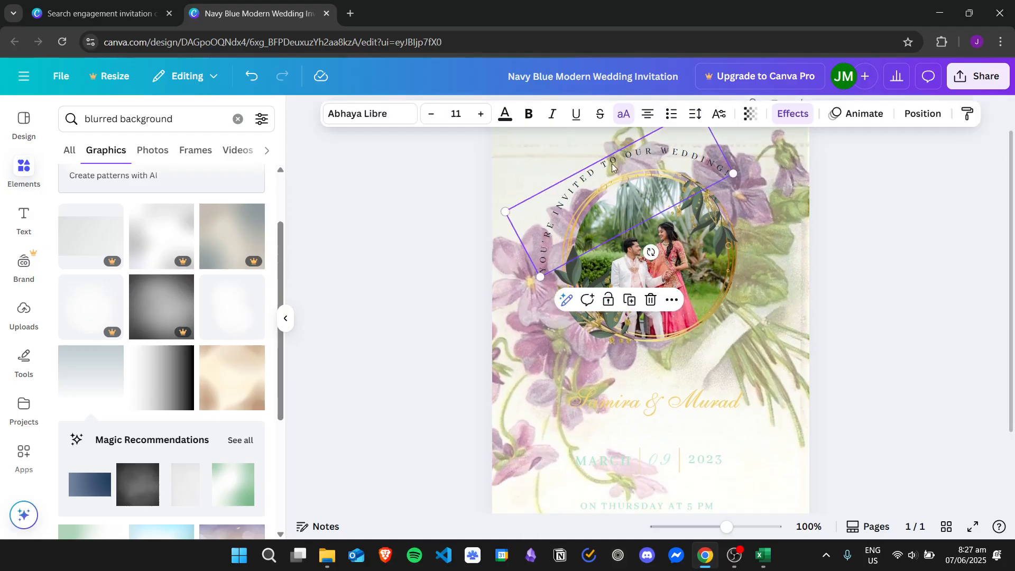
left_click(530, 116)
left_click(600, 166)
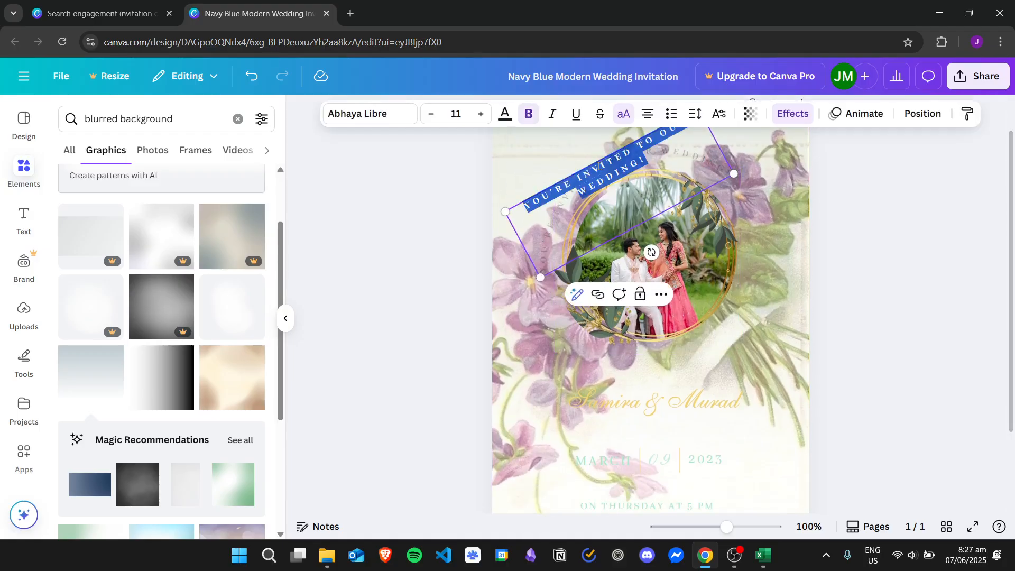
scroll(598, 169, "down", 2)
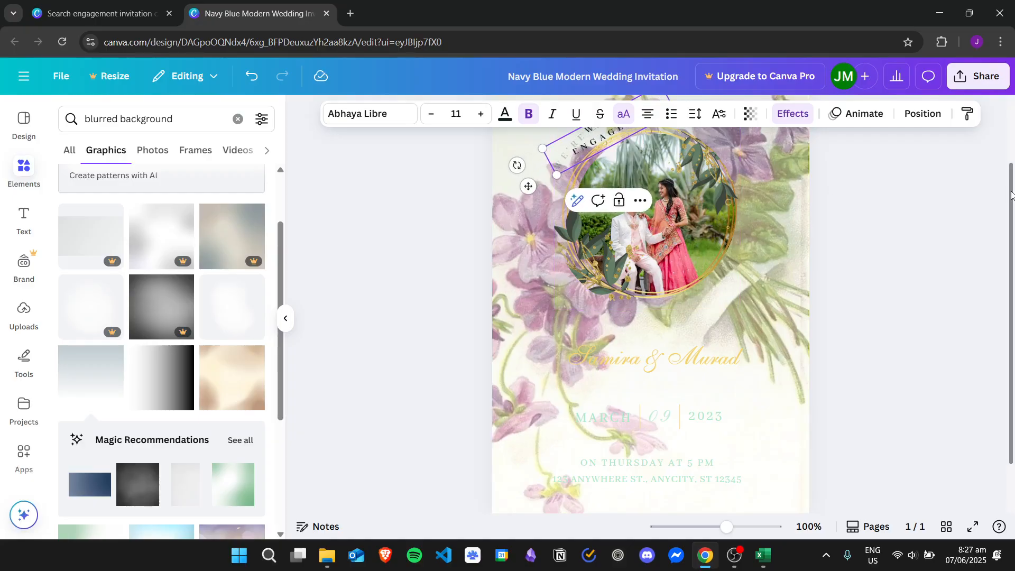
left_click_drag(1012, 193, 1011, 147)
left_click(930, 195)
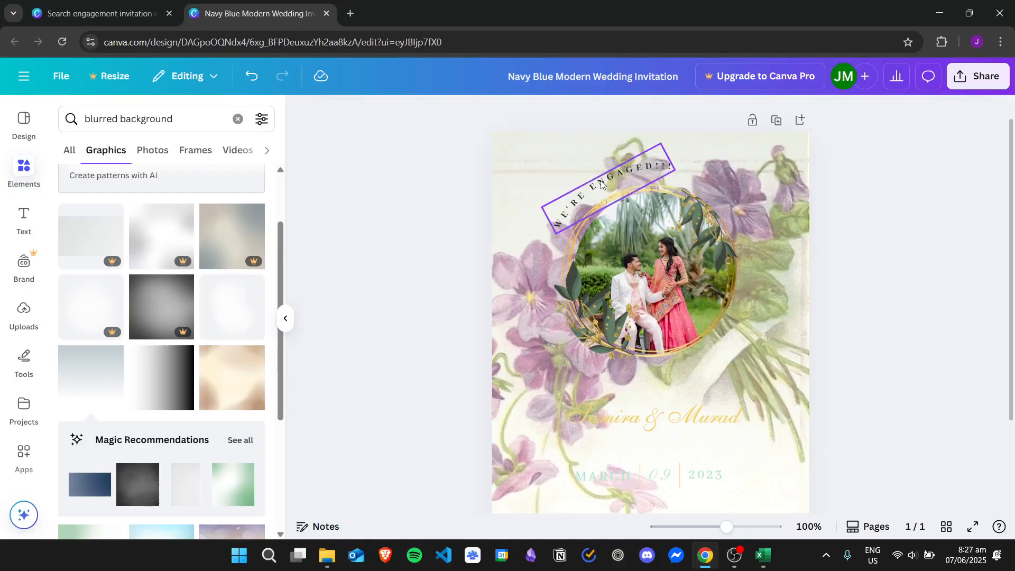
left_click_drag(602, 179, 596, 186)
left_click(970, 216)
left_click_drag(1011, 212, 1012, 238)
left_click(709, 181)
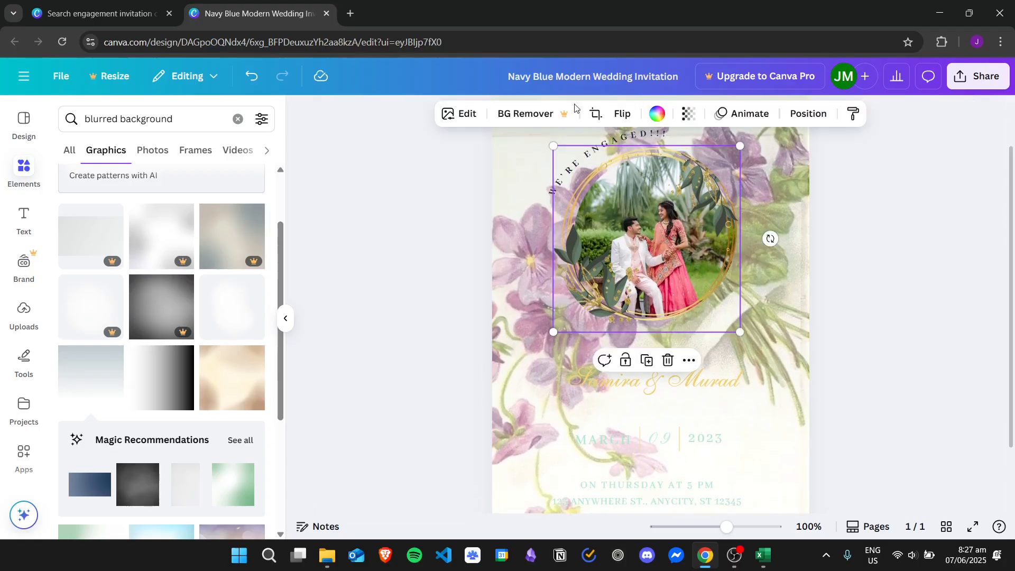
Try yellow and dark fills on the photo frame, undoing each, and nudge the frame slightly.
left_click(663, 117)
left_click(253, 212)
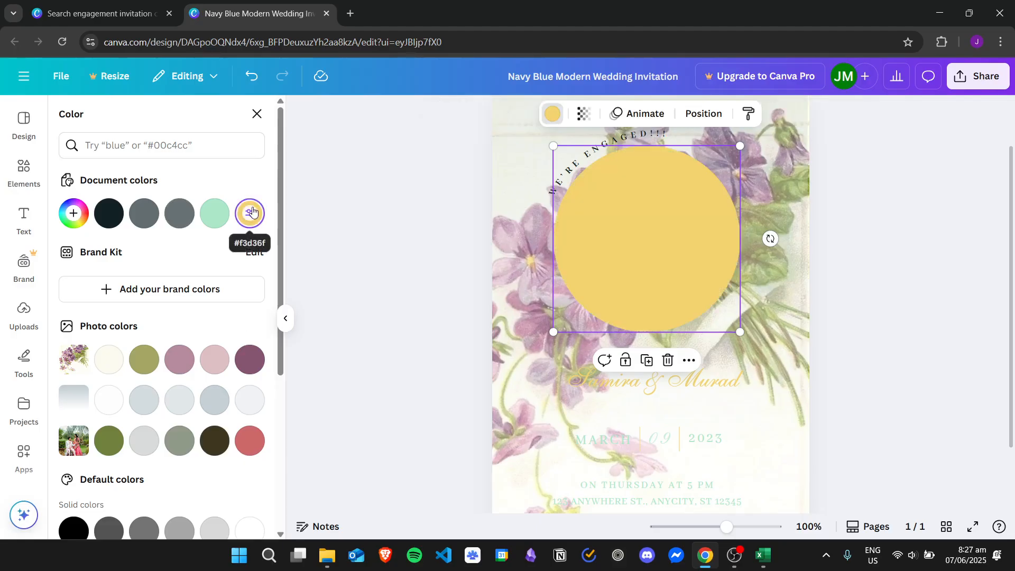
key("ctrl+z")
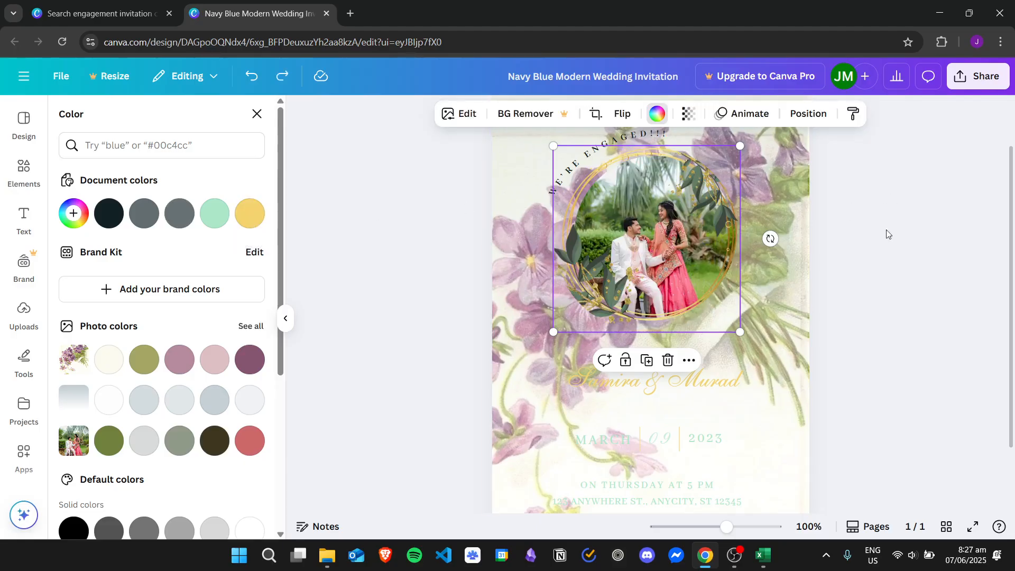
left_click(709, 235)
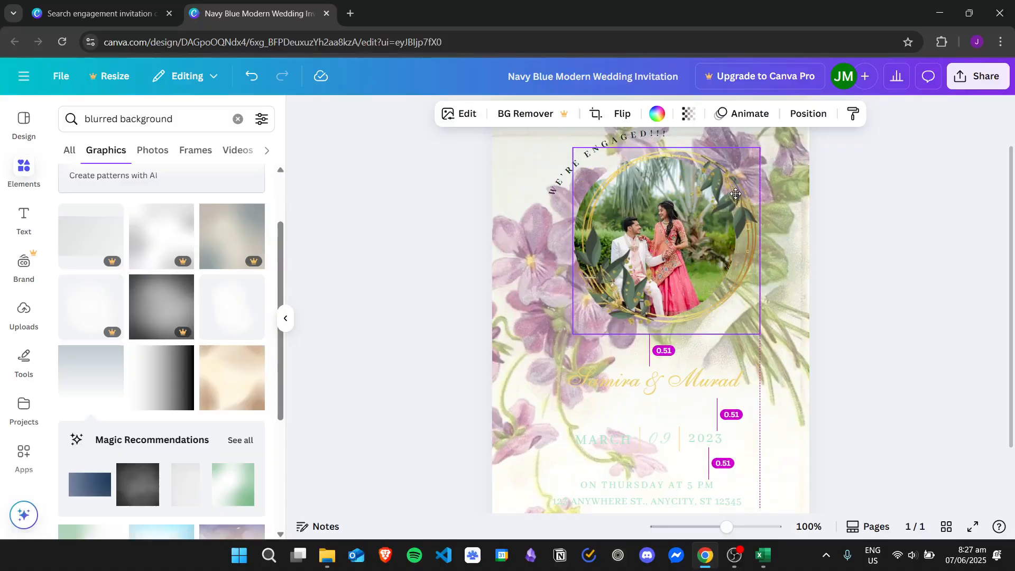
left_click(657, 114)
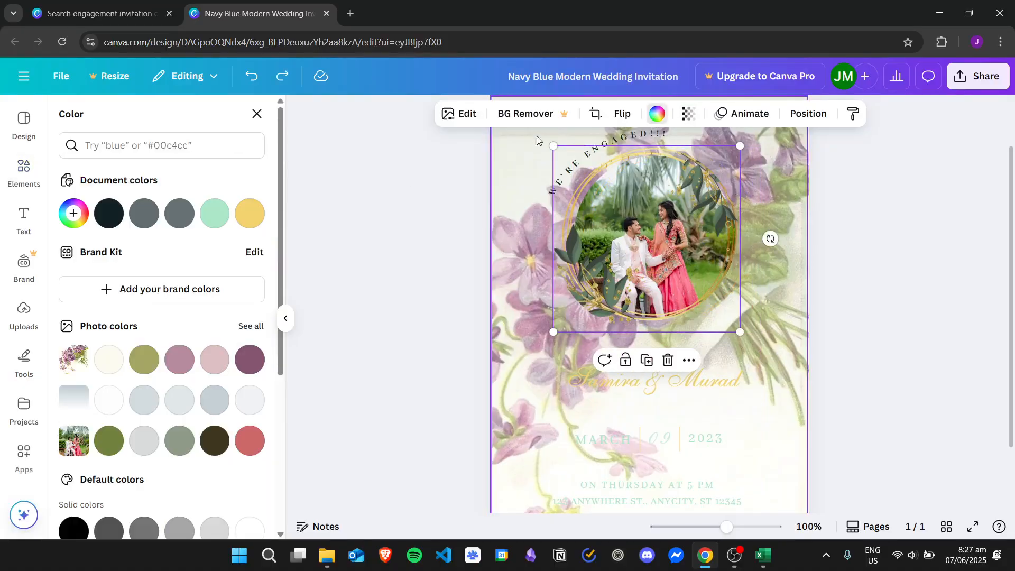
left_click(109, 213)
key("ctrl+z")
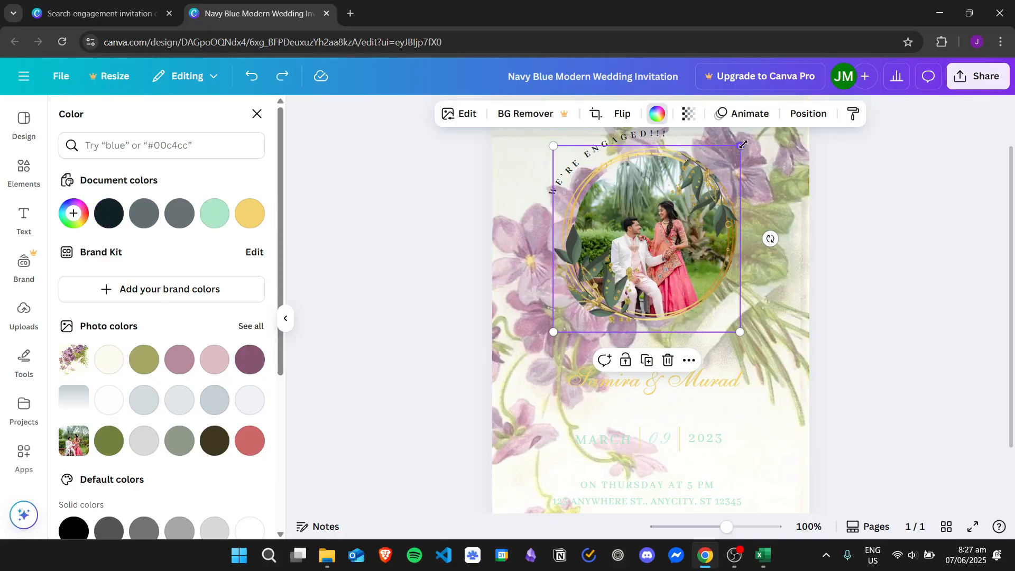
left_click_drag(720, 175, 710, 179)
left_click(657, 116)
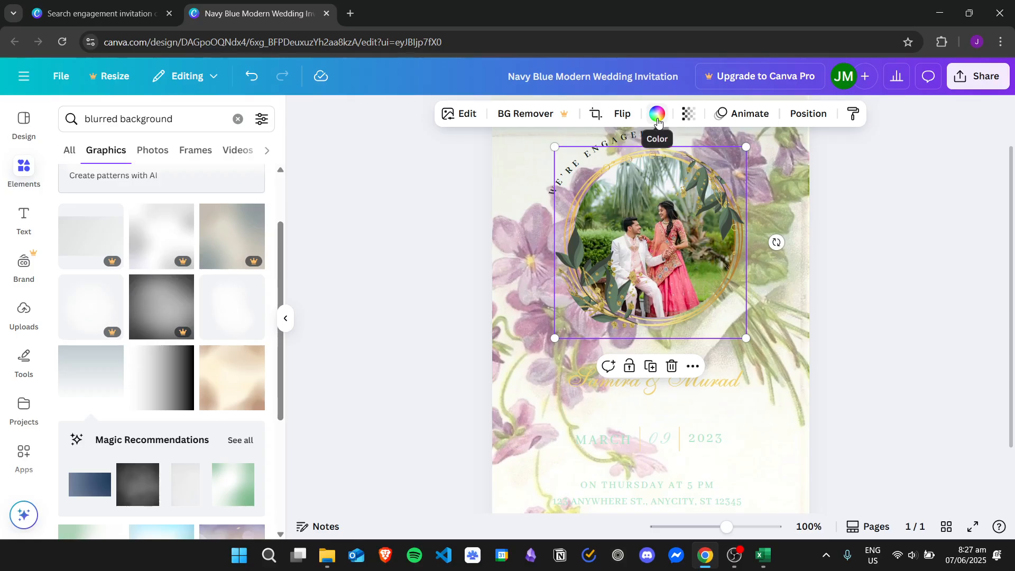
Shift the leafy gold frame off the photo, undo it, and move it onto the photo's right side.
left_click(659, 122)
left_click_drag(695, 166, 753, 206)
key("ctrl+z")
left_click(661, 118)
left_click_drag(280, 259, 268, 118)
left_click(467, 174)
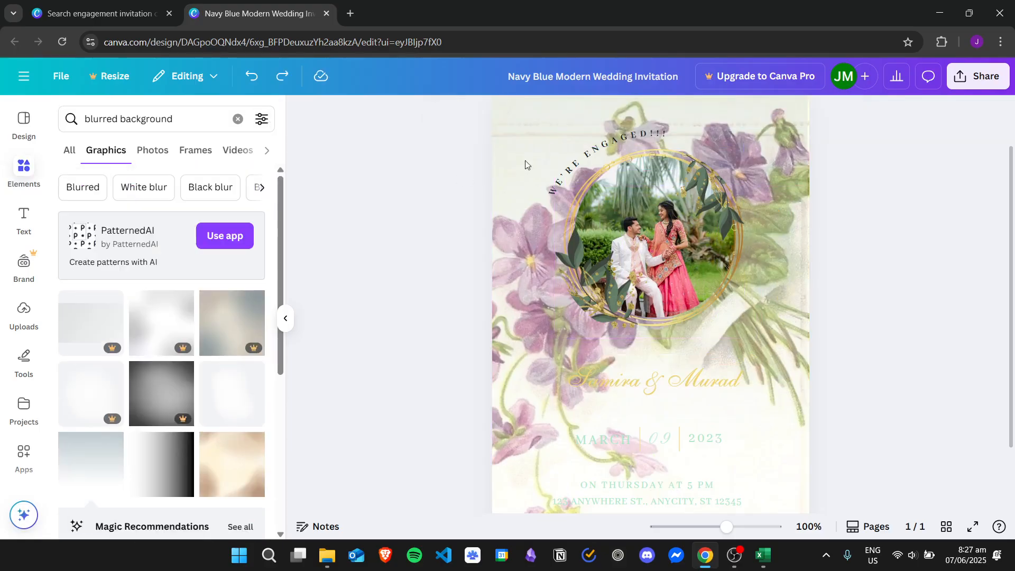
left_click_drag(667, 237, 723, 255)
Test grey, mint green and near-black frame colours, undo the last, and realign the gold frame over the photo.
left_click(659, 120)
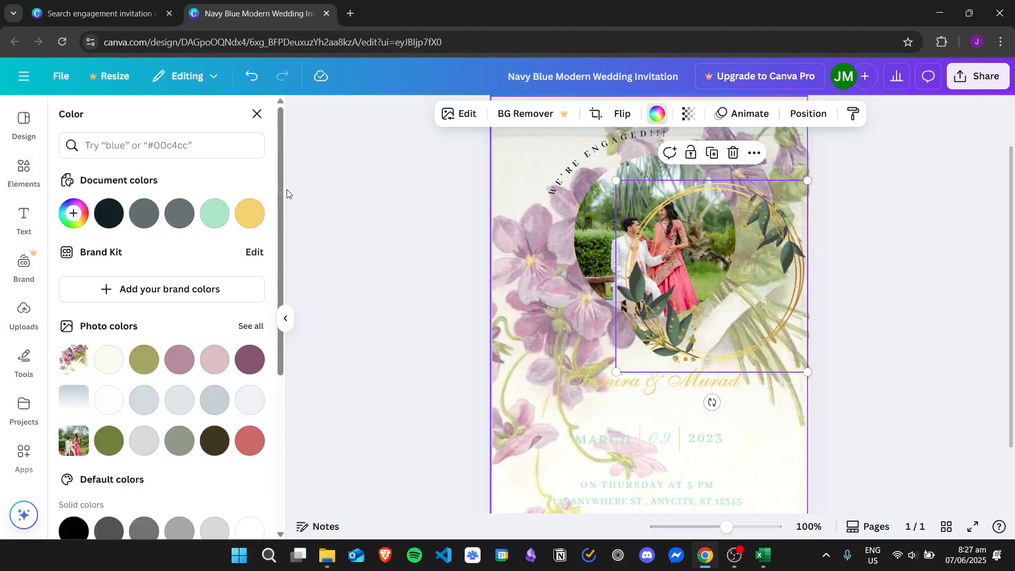
left_click(180, 214)
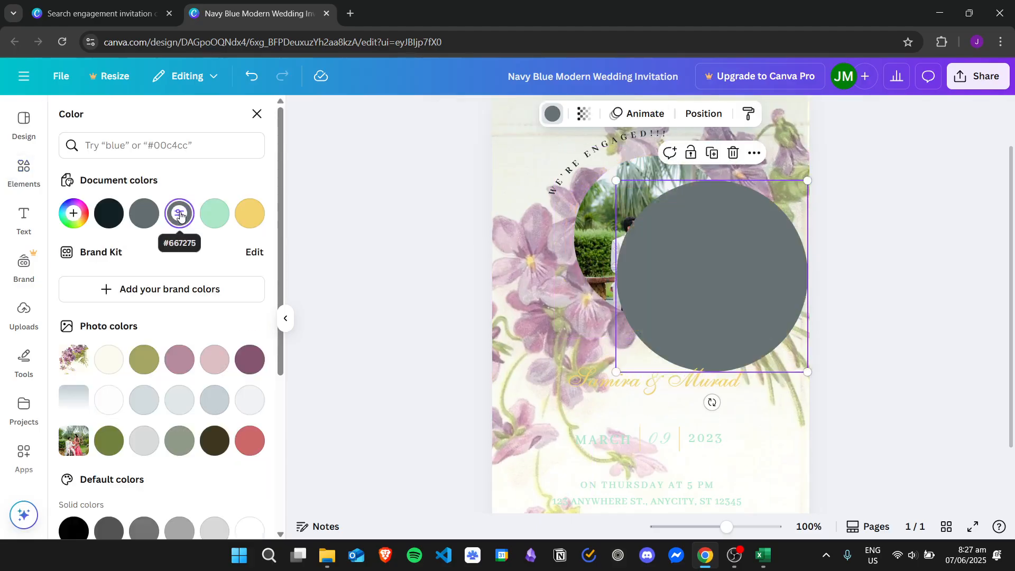
left_click(215, 213)
left_click(181, 218)
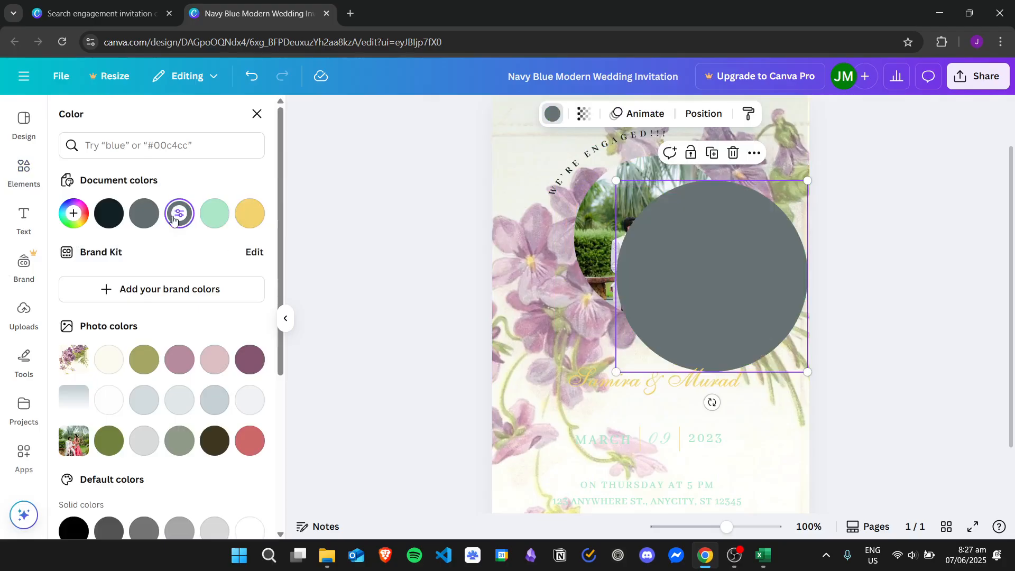
left_click(146, 217)
left_click(112, 217)
key("ctrl+z")
key("ctrl+z")
key("ctrl+z")
key("ctrl+z")
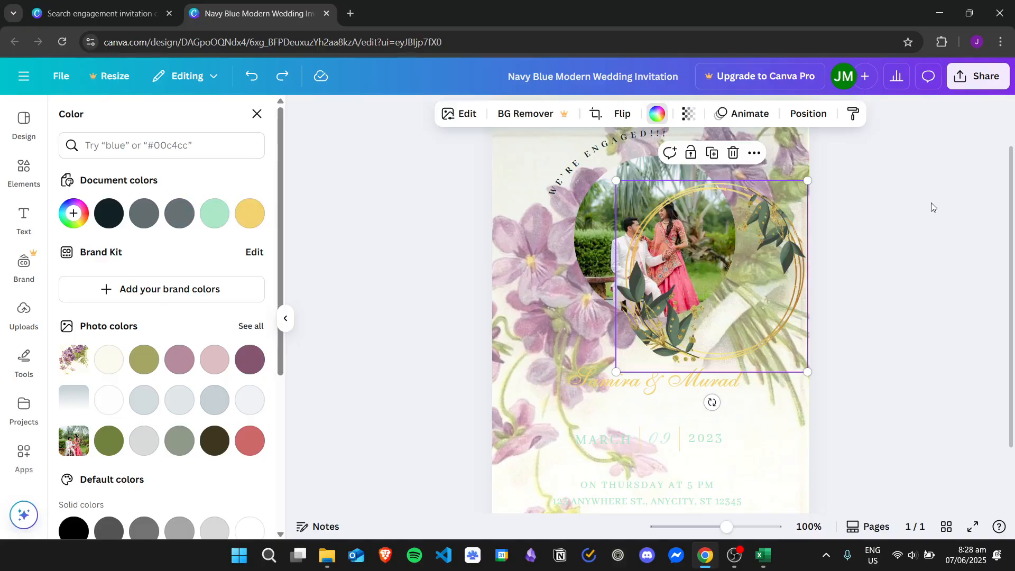
left_click_drag(785, 221, 728, 191)
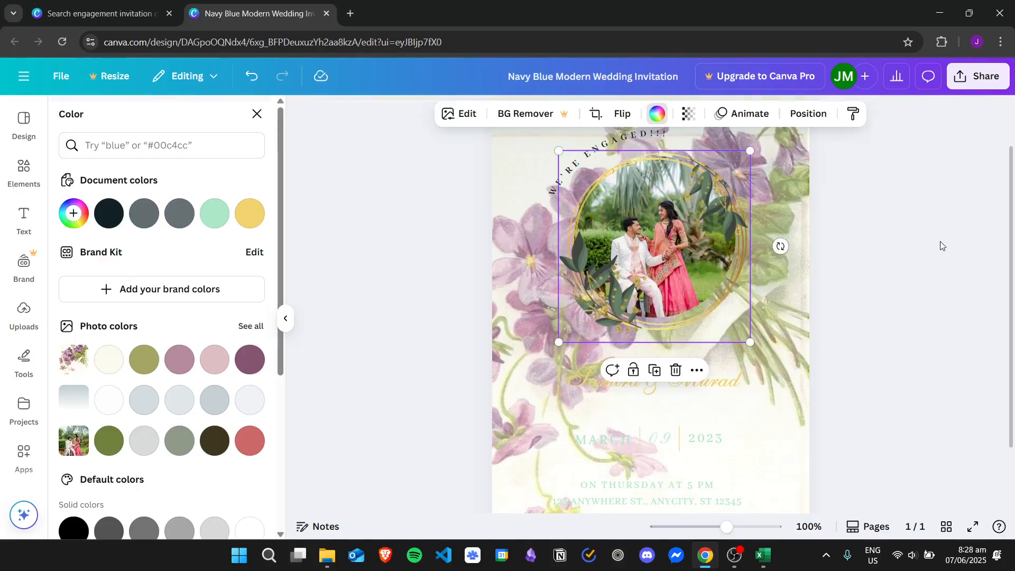
left_click_drag(1011, 221, 351, 293)
left_click(683, 400)
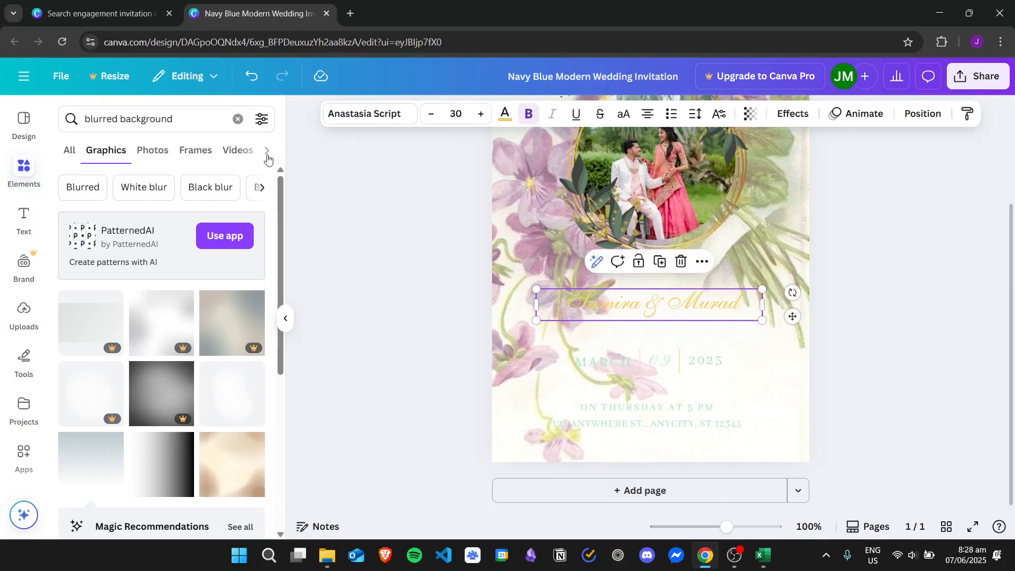
Set the names text colour to the dark black swatch.
left_click(505, 113)
left_click(123, 216)
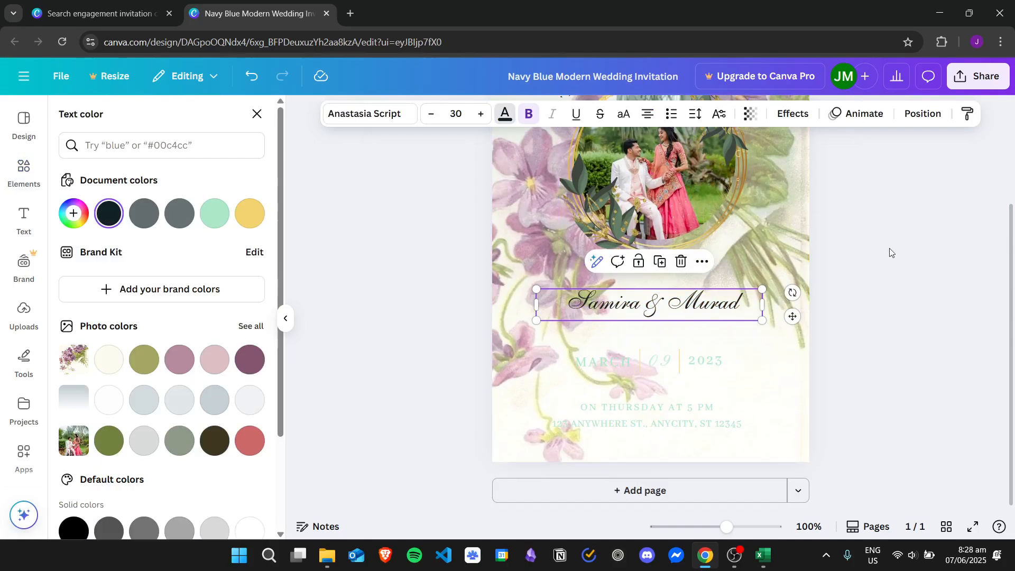
left_click(939, 303)
left_click(729, 308)
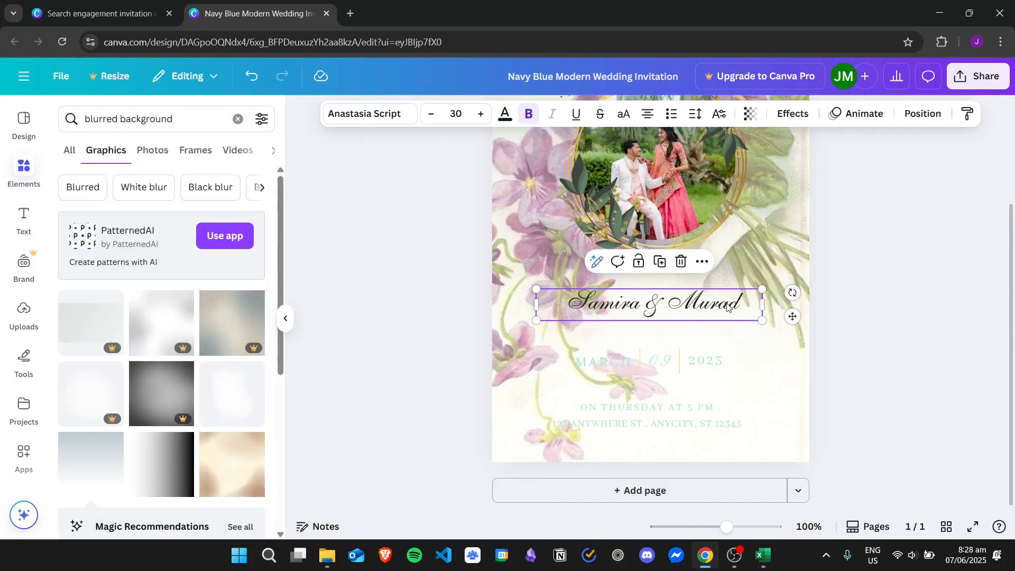
Replace the old names with the couple's new names and move the line slightly up toward the photo.
left_click(713, 309)
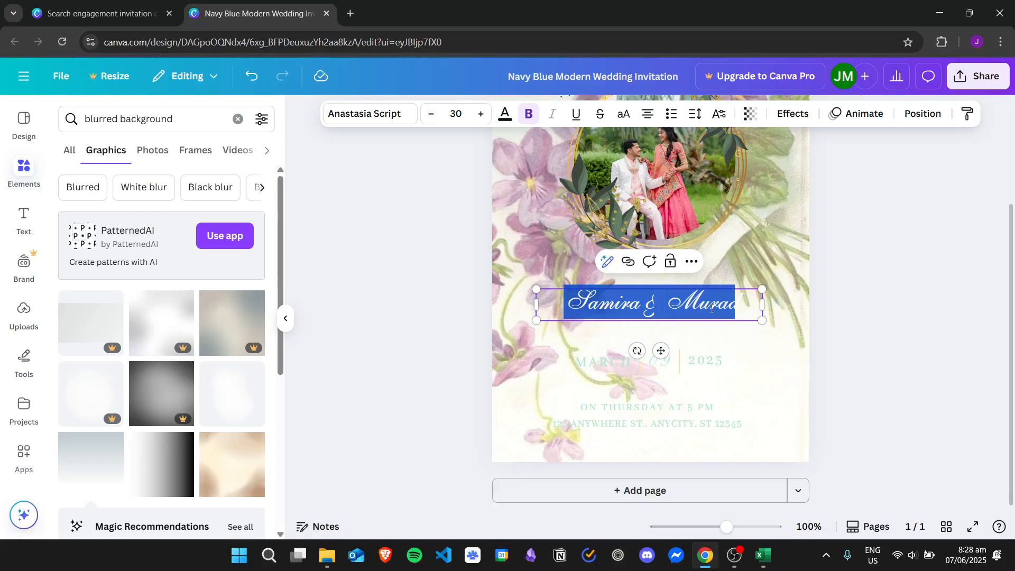
key("BackSpace")
type("John")
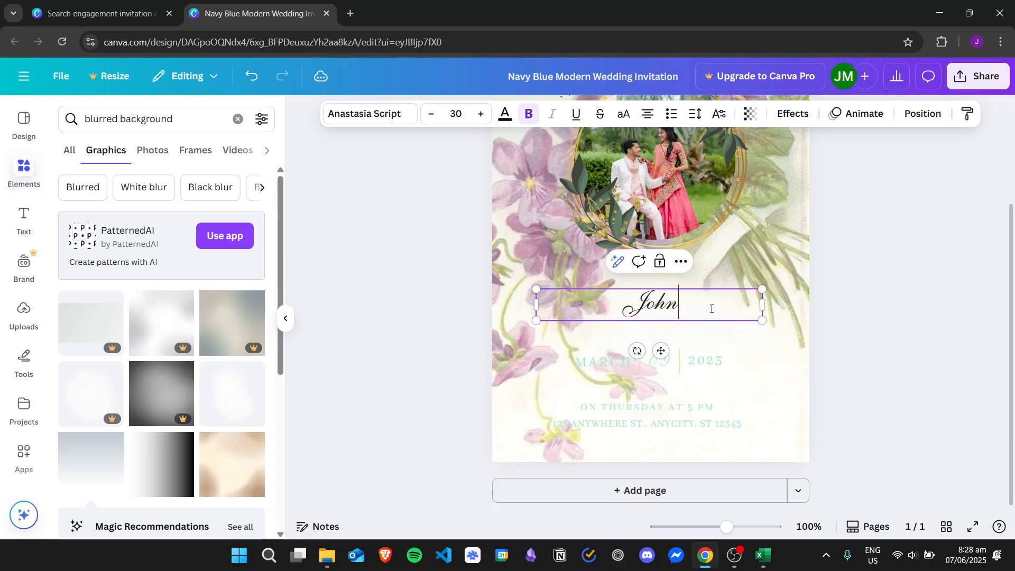
key("BackSpace")
key("BackSpace")
type("&")
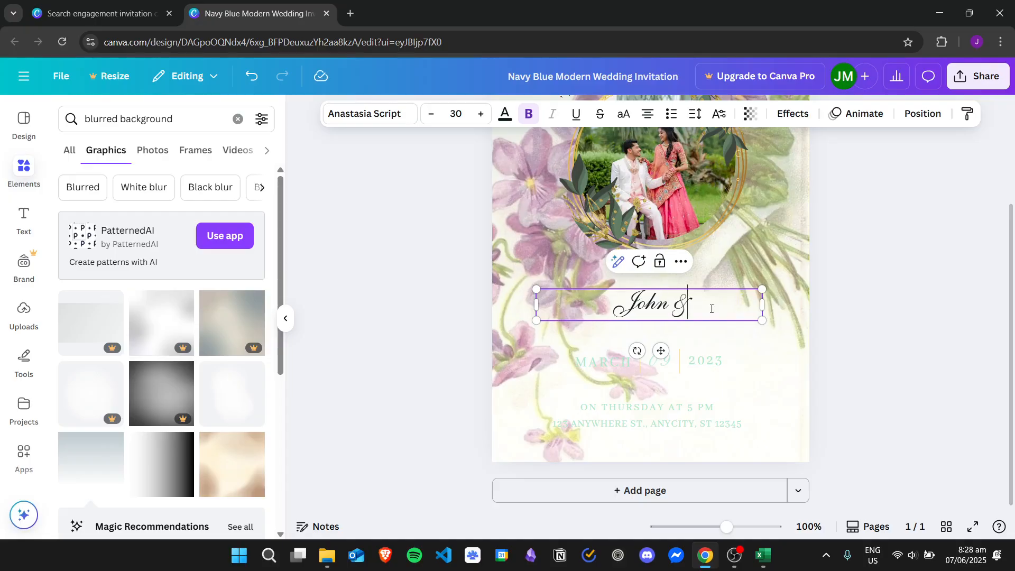
type(" Jane")
left_click(860, 258)
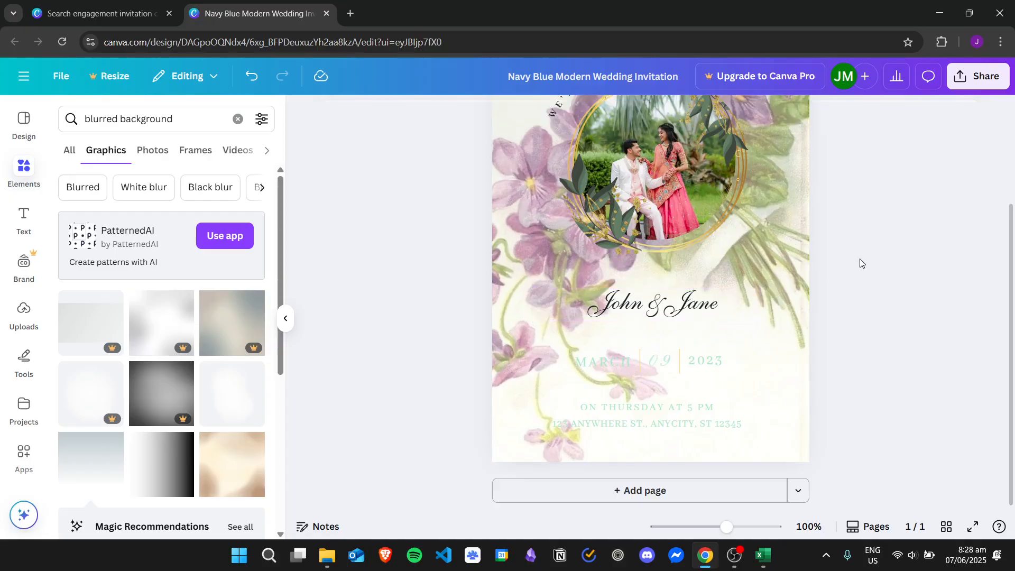
left_click_drag(664, 312, 664, 288)
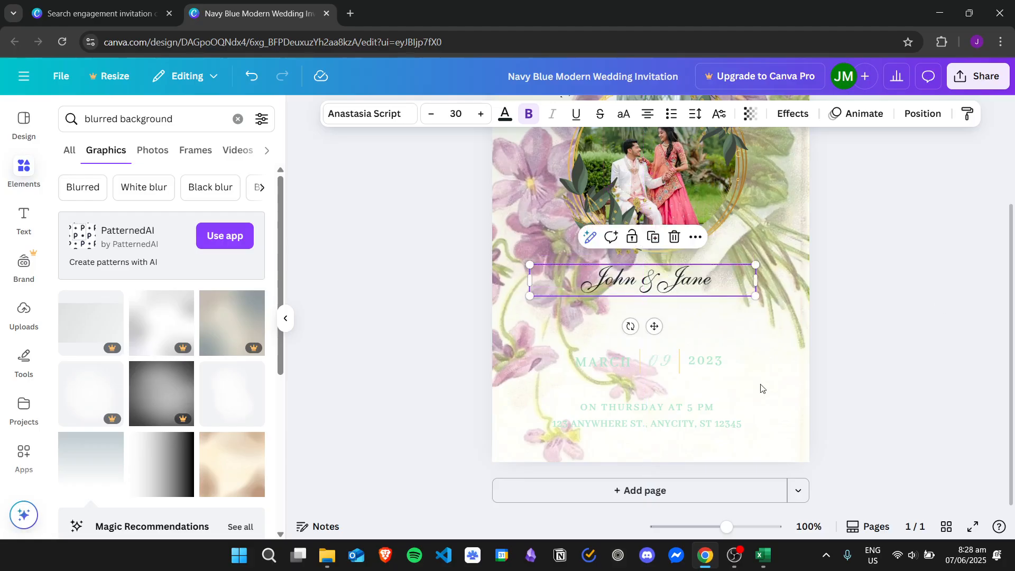
Change the MARCH date text colour to dark.
left_click(607, 366)
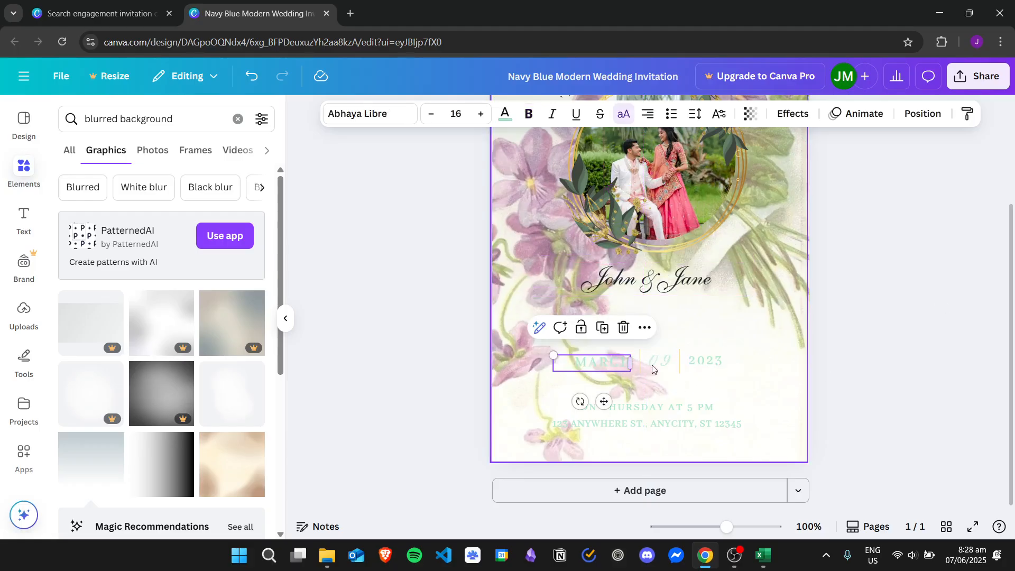
left_click(660, 365)
left_click(614, 364)
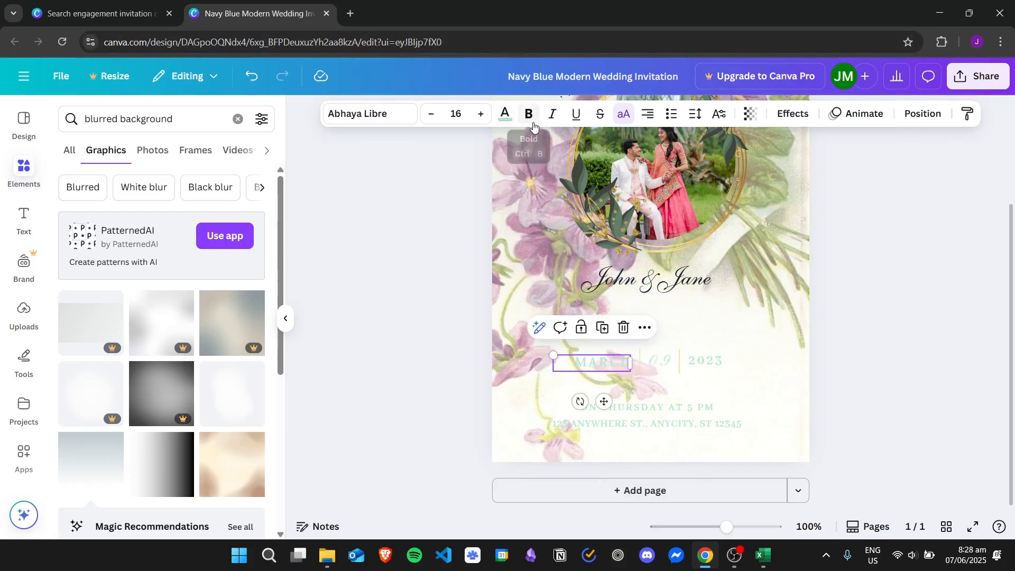
left_click(504, 115)
left_click(109, 213)
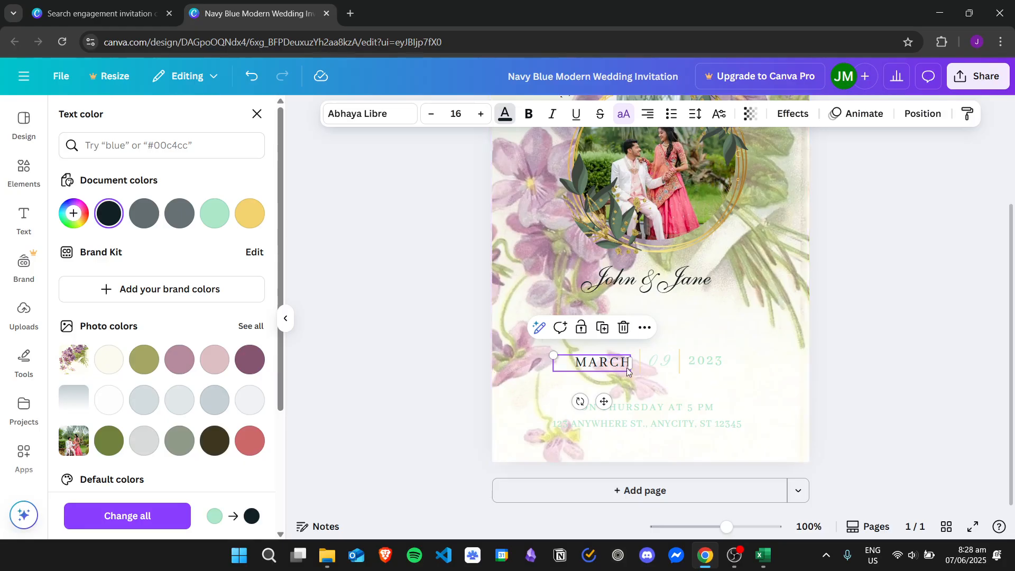
Send the background image back a layer so it sits behind the date text.
left_click(662, 362)
double_click(663, 365)
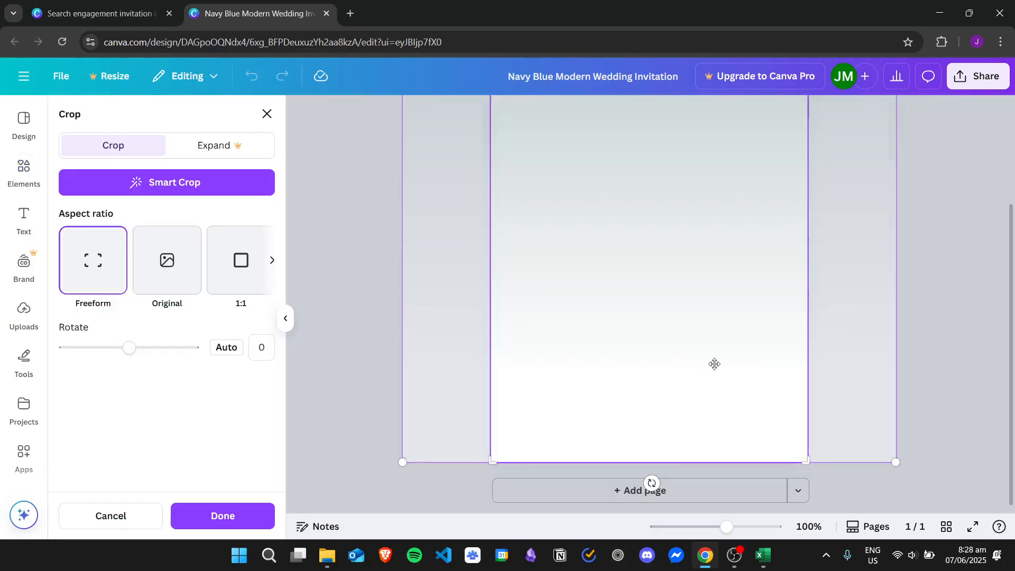
left_click(968, 360)
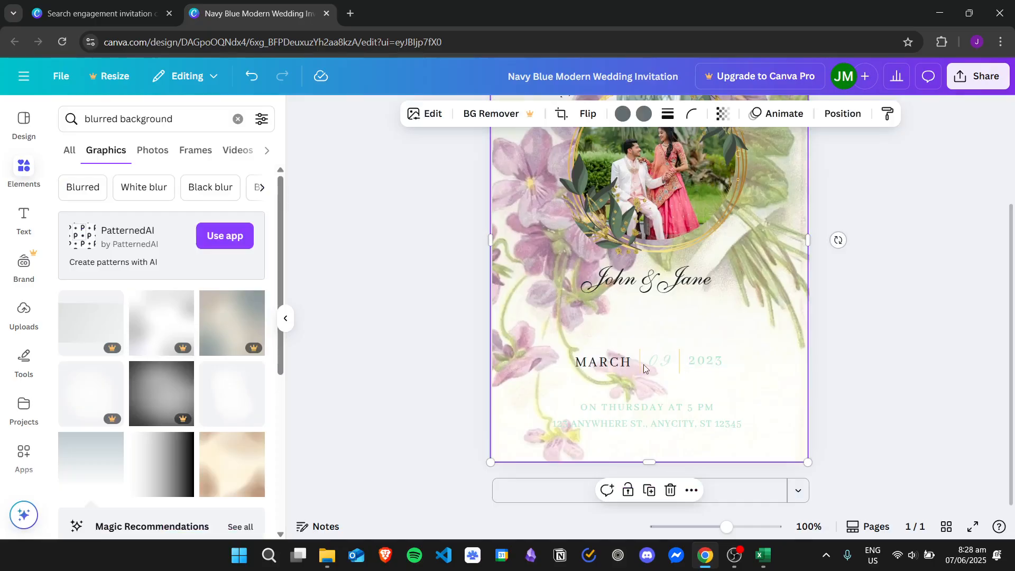
right_click(789, 339)
mouse_move(886, 257)
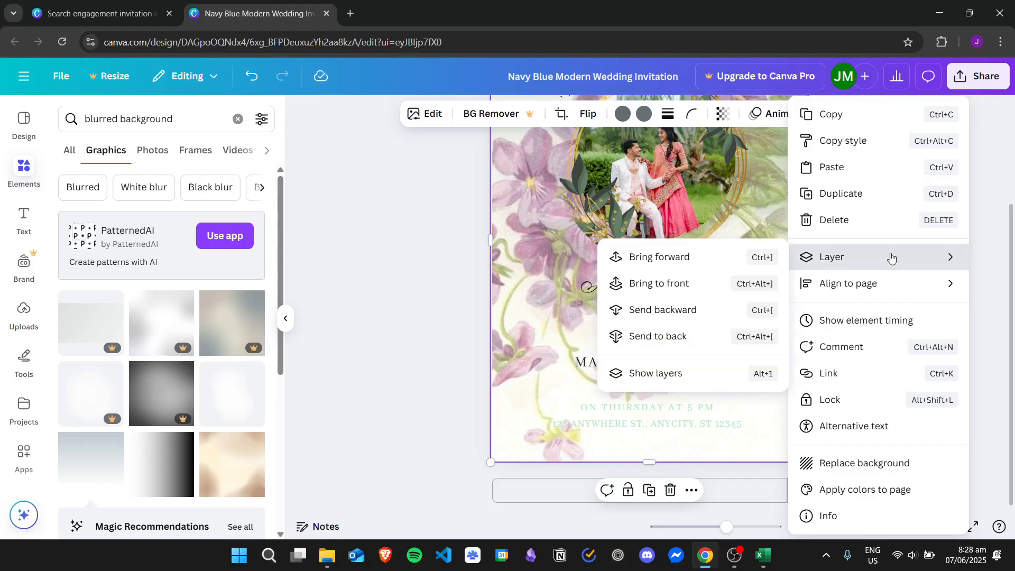
left_click(681, 311)
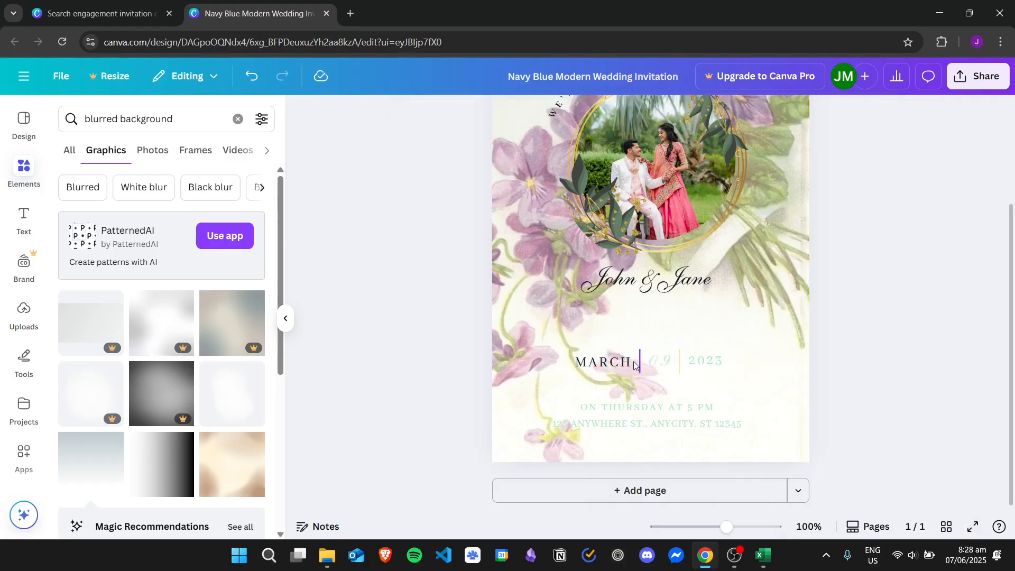
left_click_drag(767, 306, 817, 309)
key("ctrl+z")
right_click(764, 310)
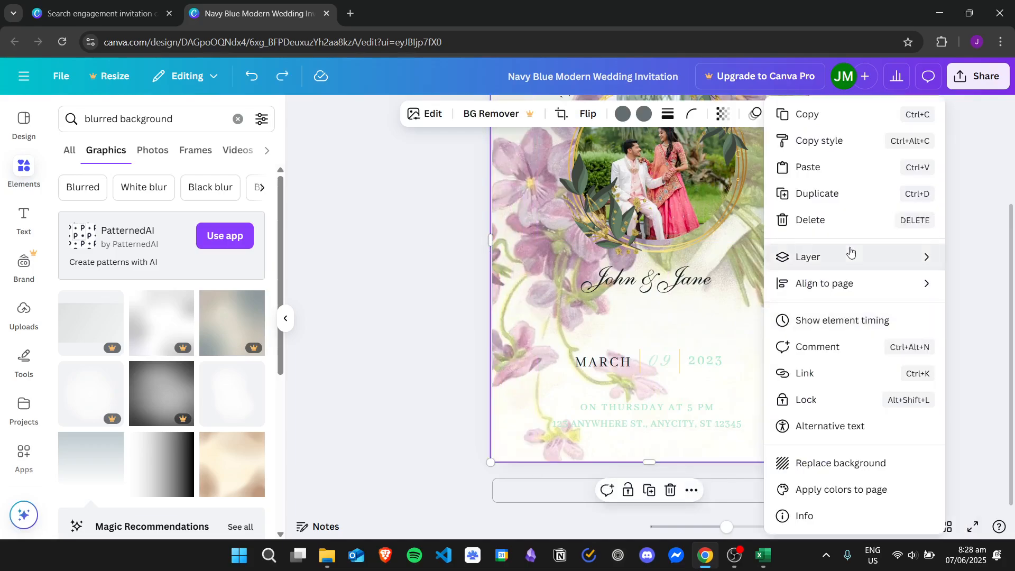
mouse_move(838, 258)
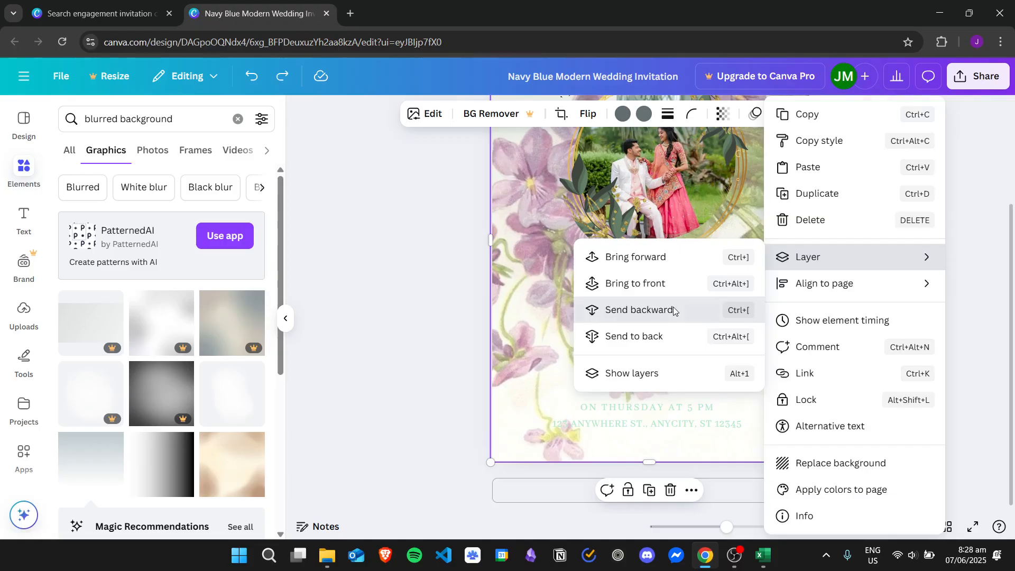
left_click(674, 311)
Move both vertical divider lines up beside MARCH and give them dark navy strokes.
left_click_drag(655, 360, 616, 319)
scroll(632, 345, "up", 2)
scroll(633, 345, "down", 2)
left_click_drag(637, 363, 633, 324)
left_click(501, 113)
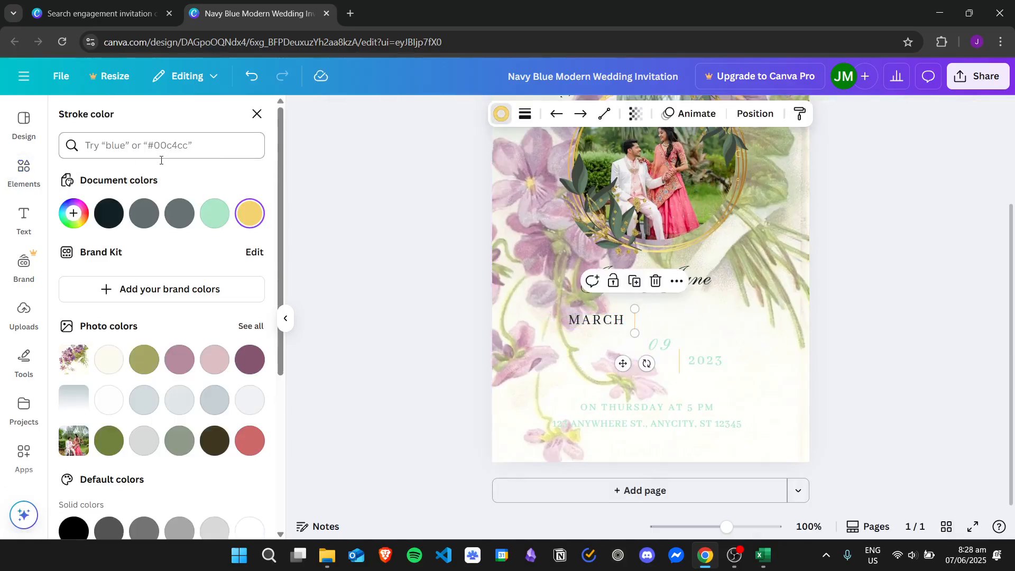
left_click(113, 214)
left_click_drag(680, 365, 676, 325)
left_click(109, 213)
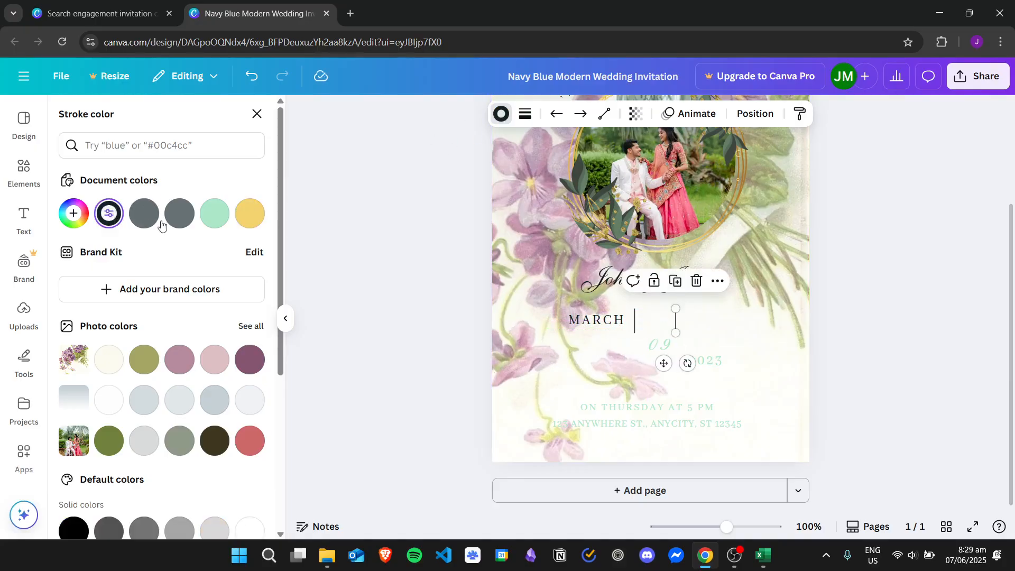
key("Escape")
Place 09 and 2023 next to MARCH in the same row.
left_click(742, 342)
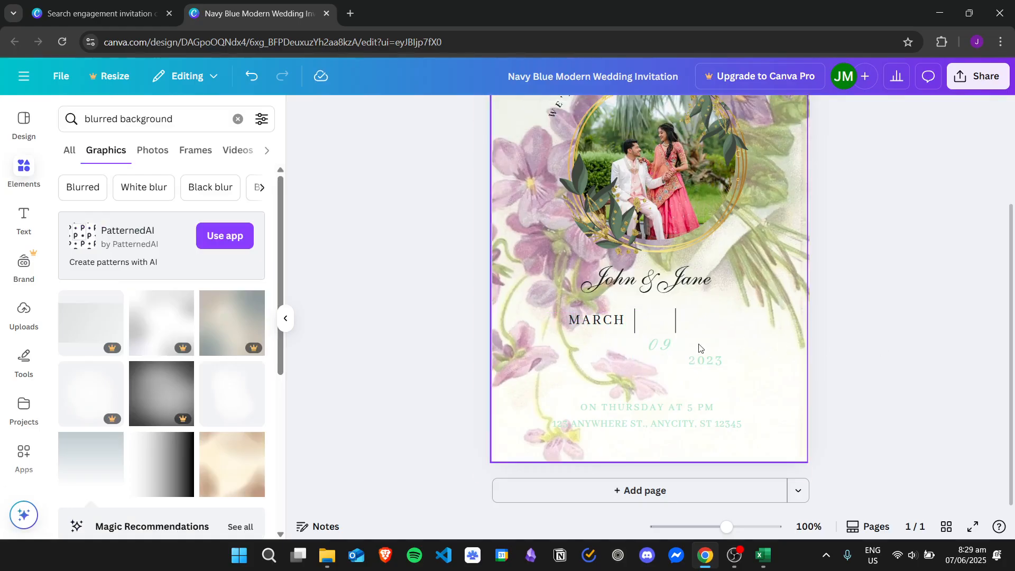
left_click_drag(679, 349, 657, 320)
left_click_drag(711, 360, 704, 314)
Set MARCH to size 24 and widen its box to fit one line.
left_click(595, 319)
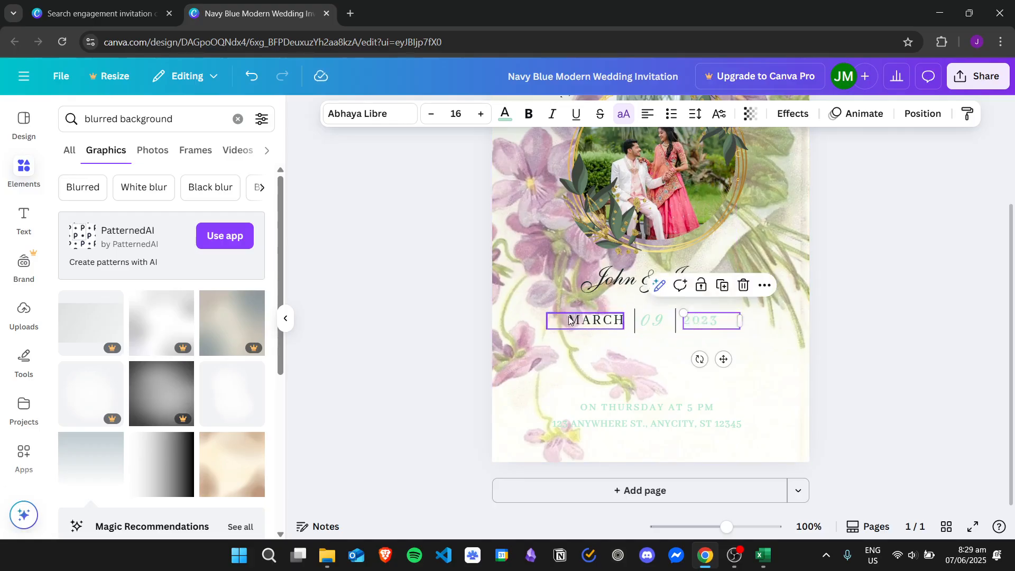
left_click(456, 114)
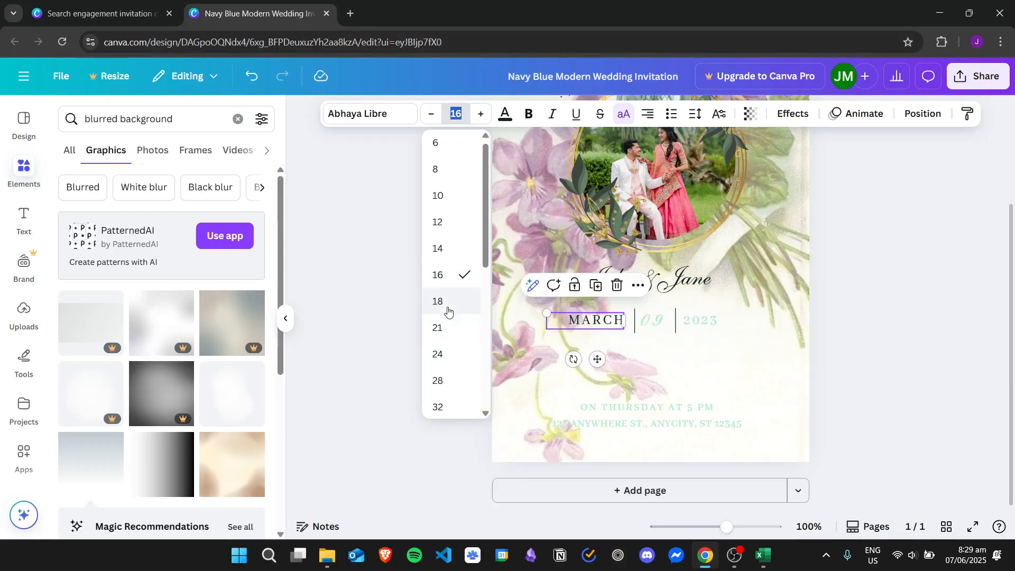
left_click(450, 354)
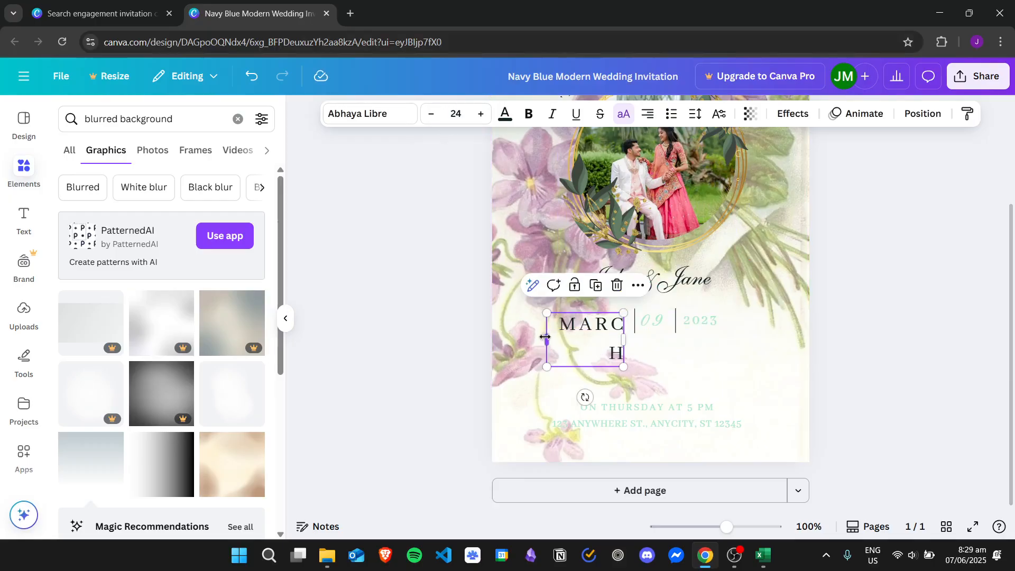
left_click_drag(546, 337, 510, 332)
Set 09 and 2023 to size 32, widening 2023 and aligning it on the row.
left_click(658, 324)
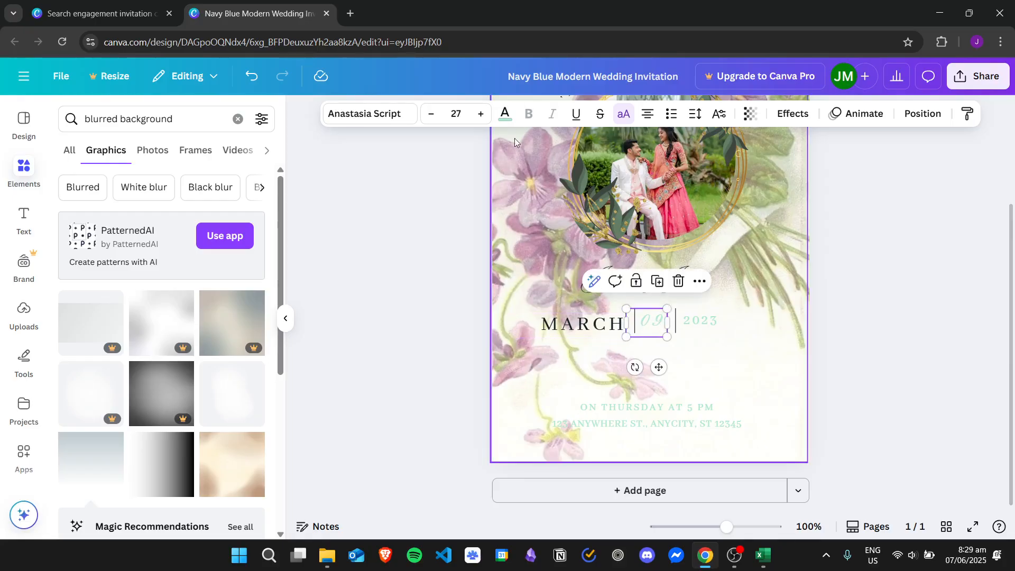
left_click(456, 114)
scroll(465, 301, "down", 3)
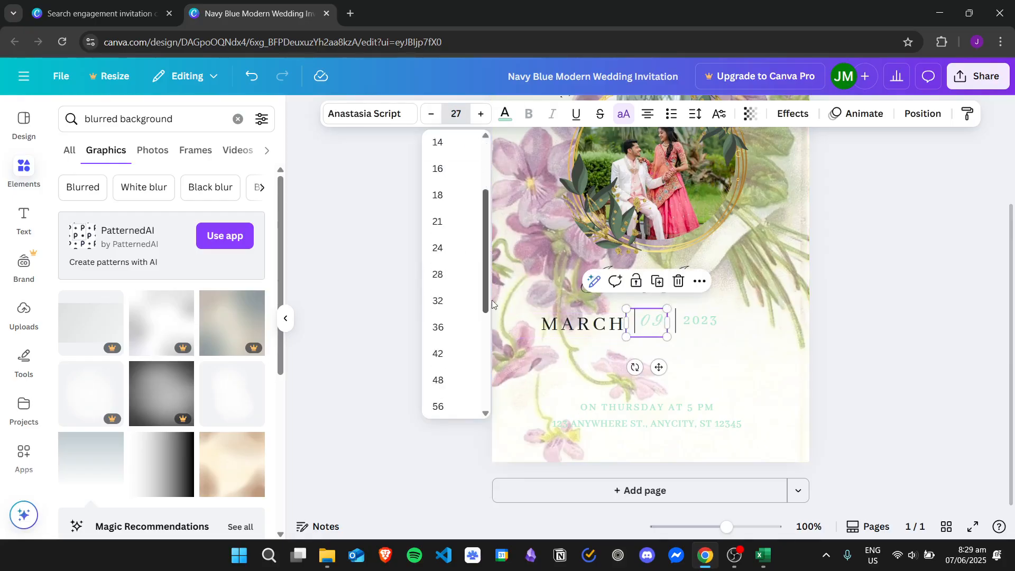
left_click(455, 281)
left_click(707, 321)
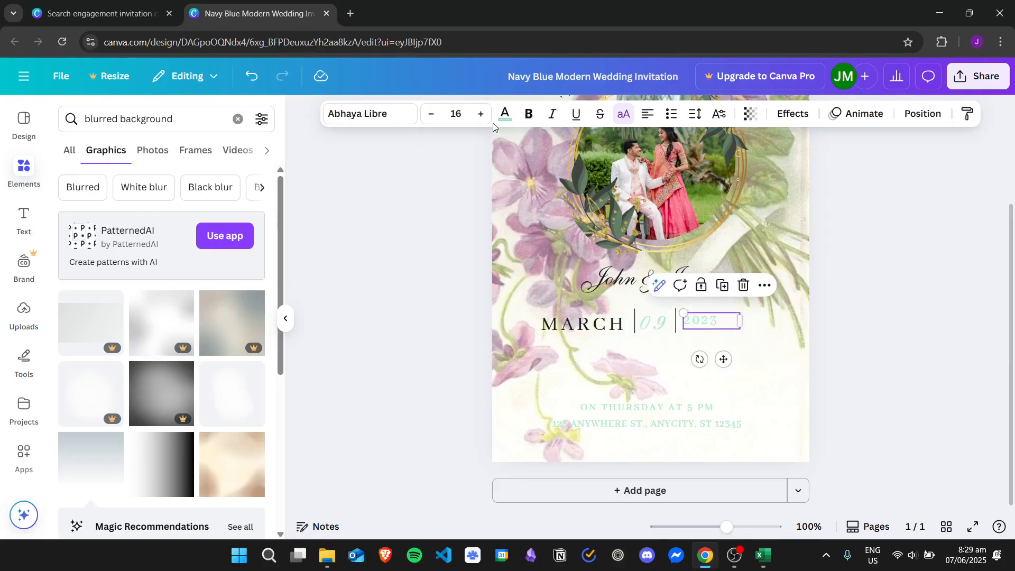
left_click(458, 114)
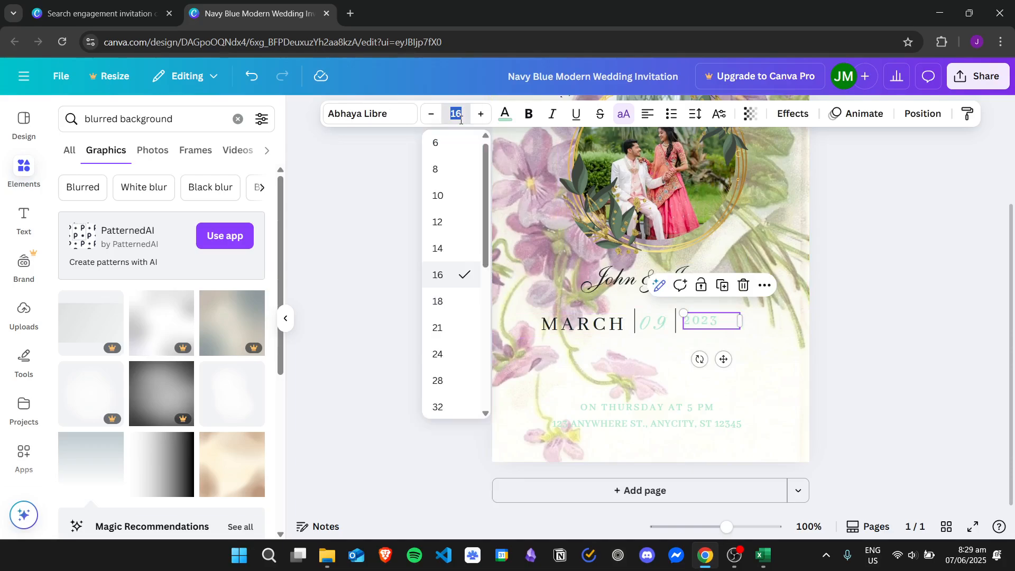
left_click(454, 407)
left_click_drag(740, 348, 786, 339)
left_click_drag(725, 333, 721, 321)
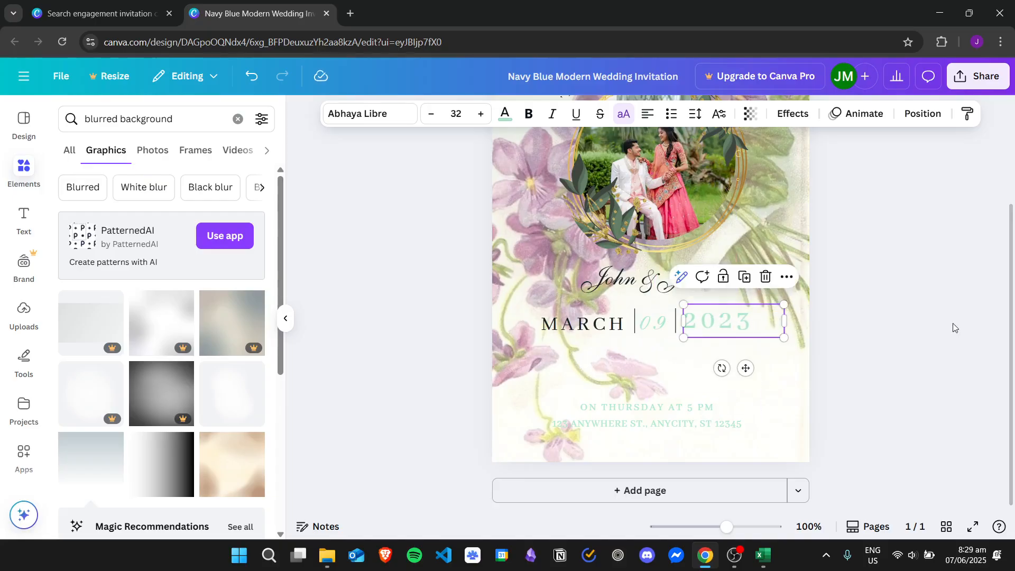
Resize MARCH to 30, keeping its box wide enough for one line.
left_click(608, 328)
left_click(456, 114)
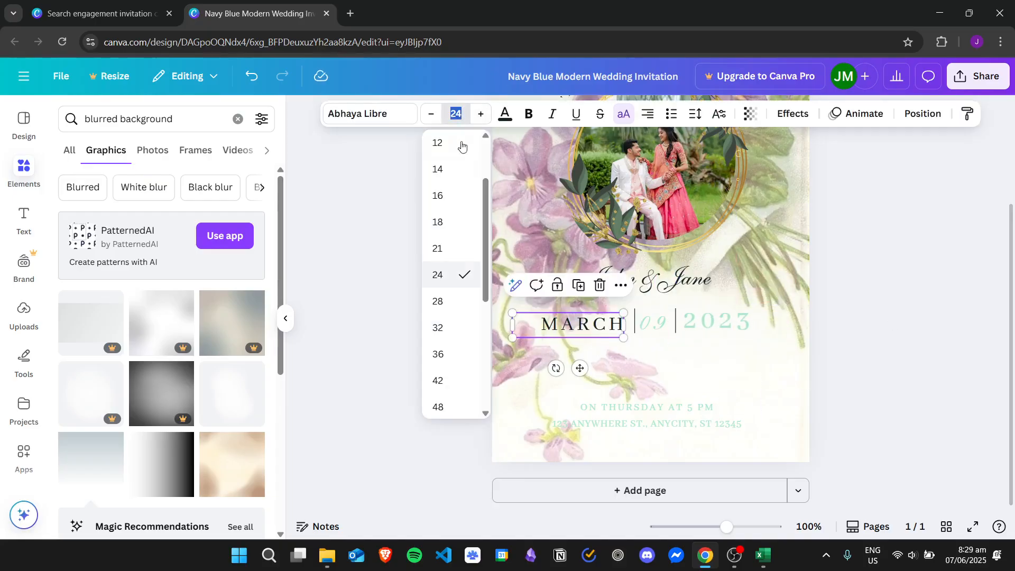
left_click(463, 327)
left_click_drag(512, 349, 489, 338)
left_click(950, 337)
left_click(569, 323)
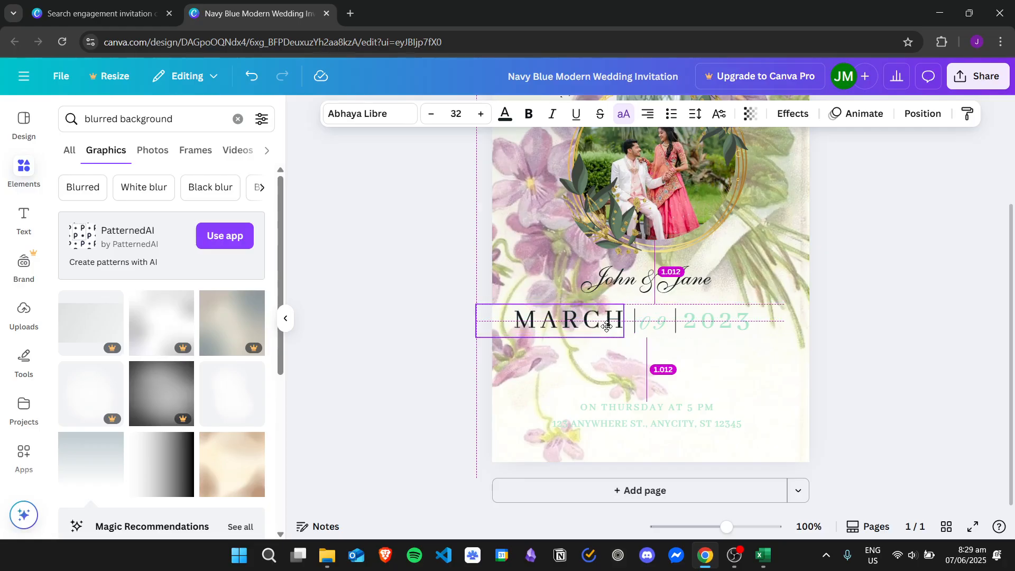
left_click(431, 113)
left_click(431, 114)
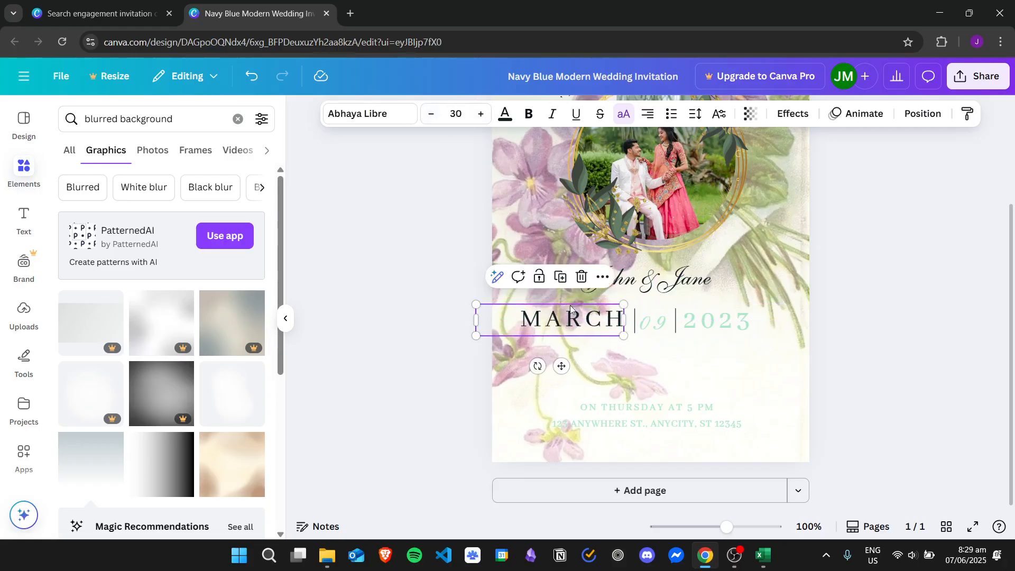
Move the left divider toward MARCH and turn 09 dark navy.
left_click(655, 323)
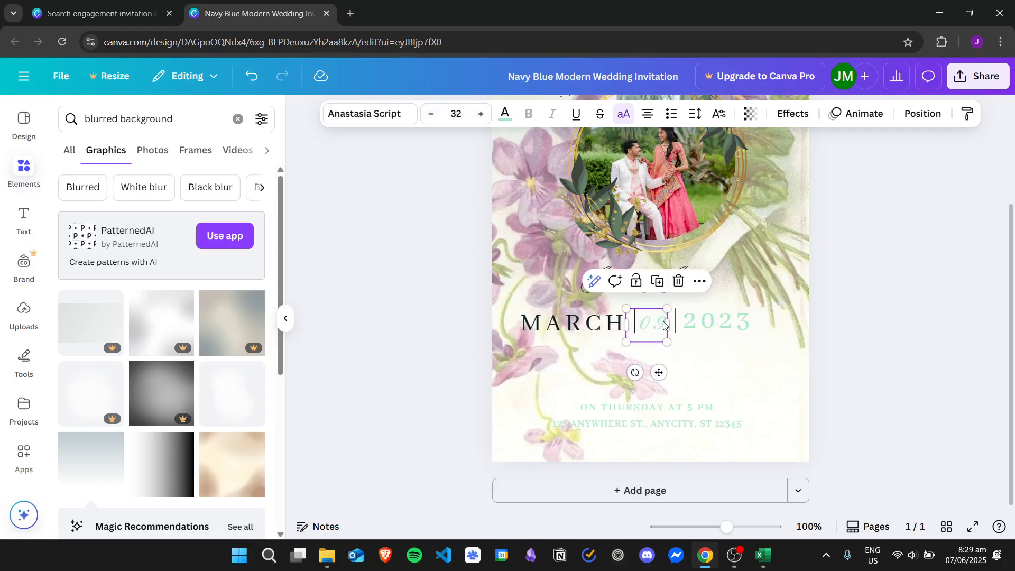
left_click(693, 328)
left_click_drag(638, 325, 627, 323)
left_click(646, 323)
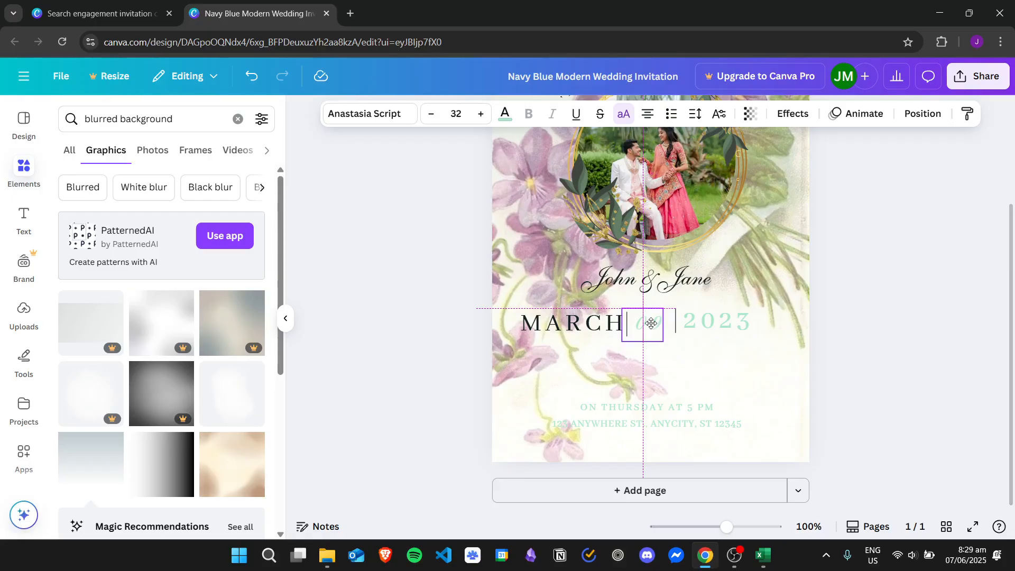
left_click(507, 114)
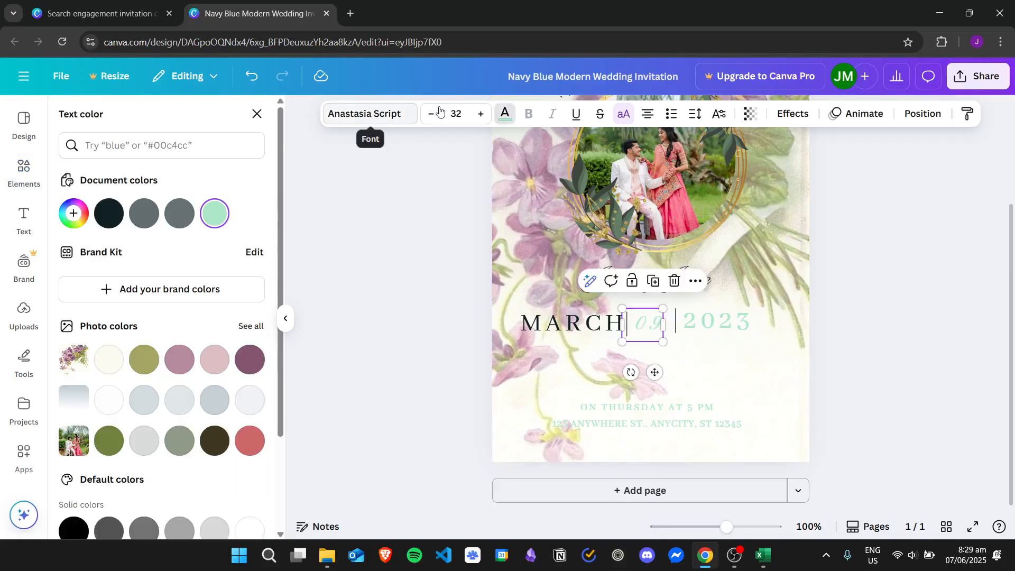
left_click(114, 210)
Change the year text colour to dark navy.
left_click(714, 324)
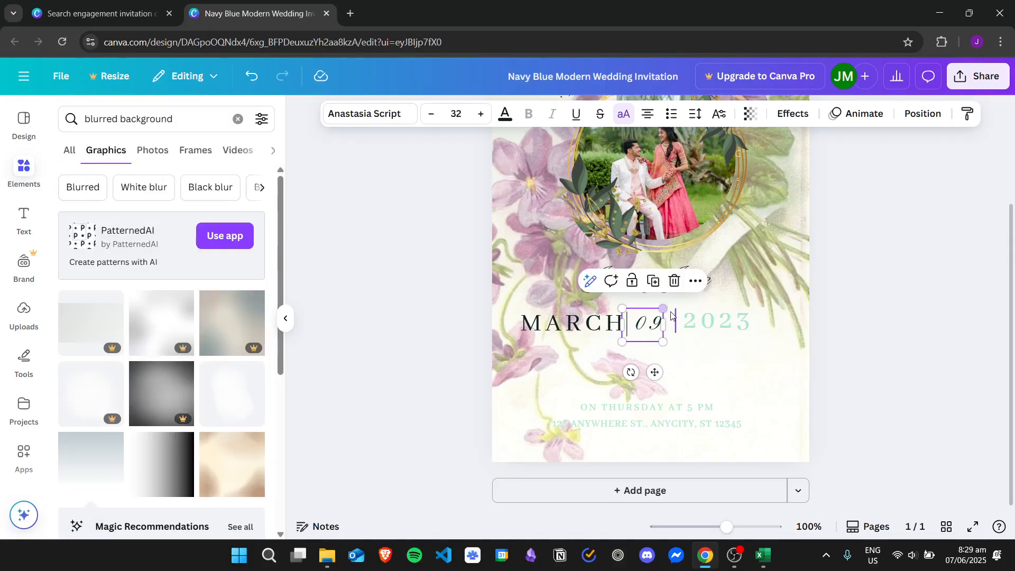
double_click(722, 322)
left_click(762, 326)
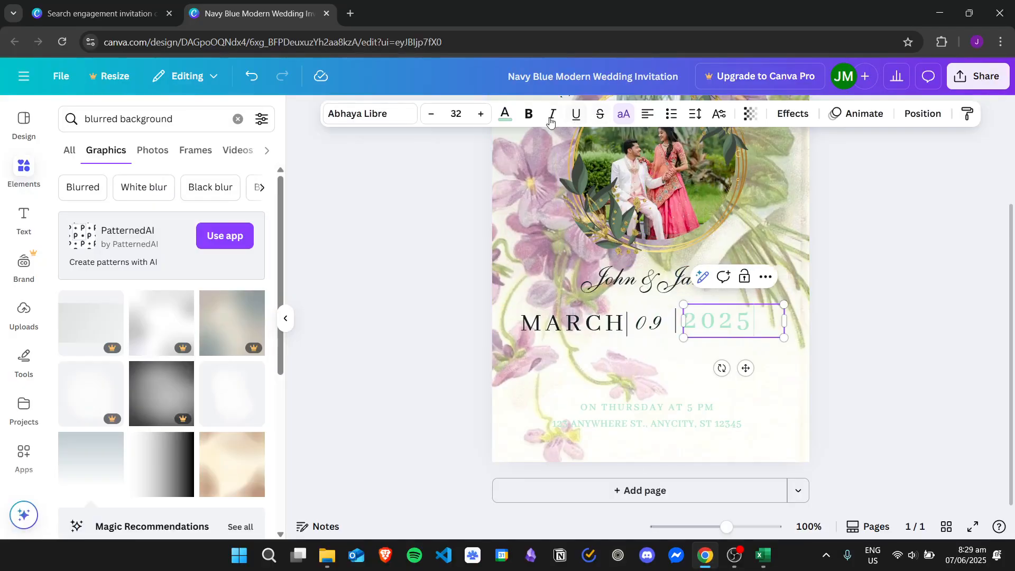
left_click(511, 120)
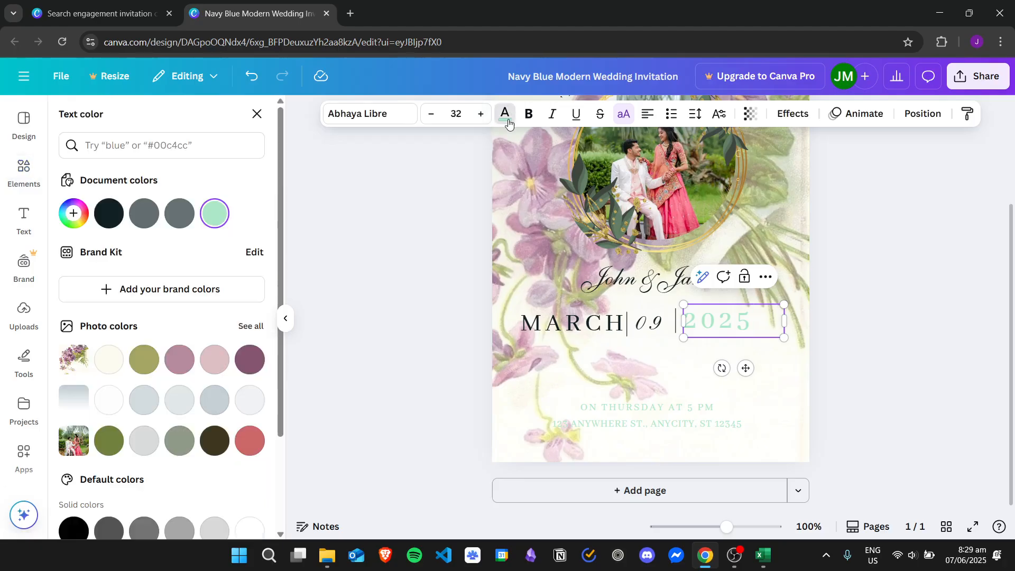
left_click(116, 215)
left_click(761, 327)
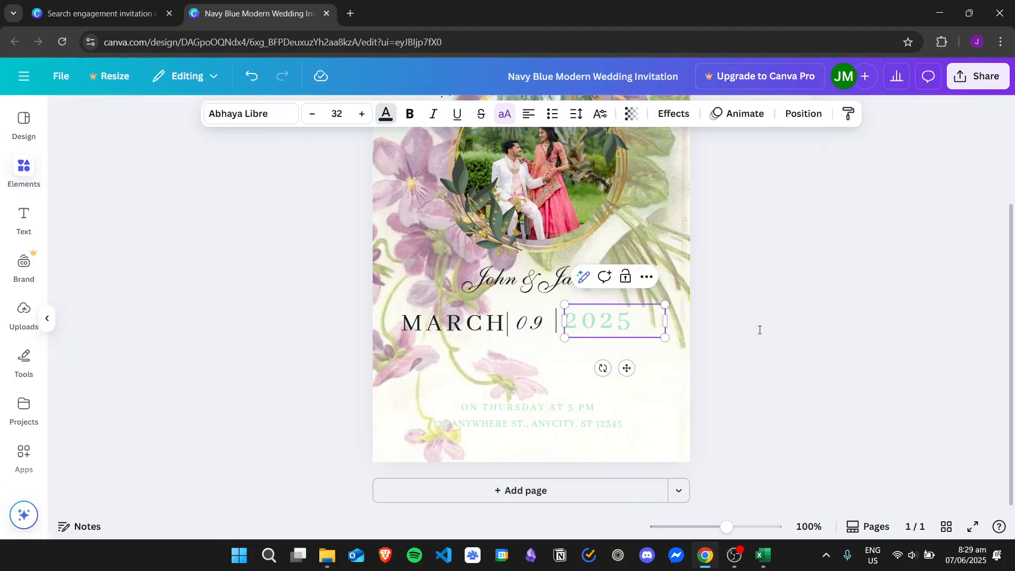
double_click(709, 324)
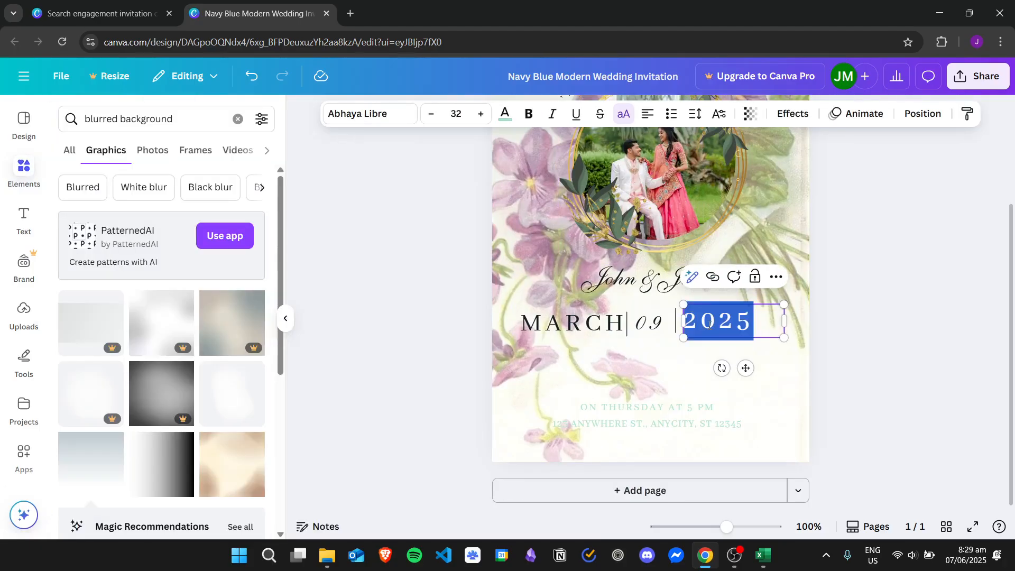
left_click(505, 114)
left_click(107, 213)
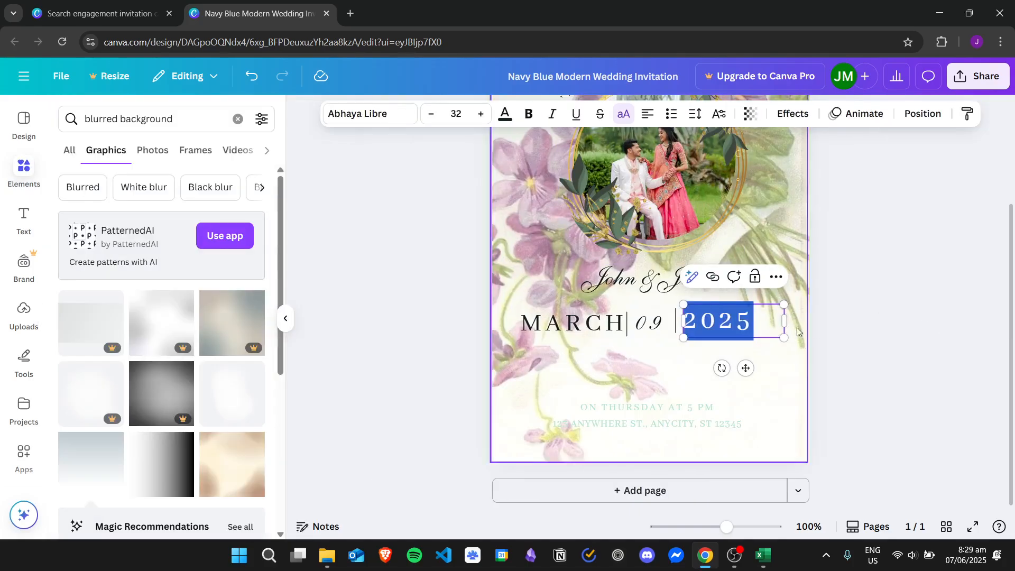
left_click(756, 325)
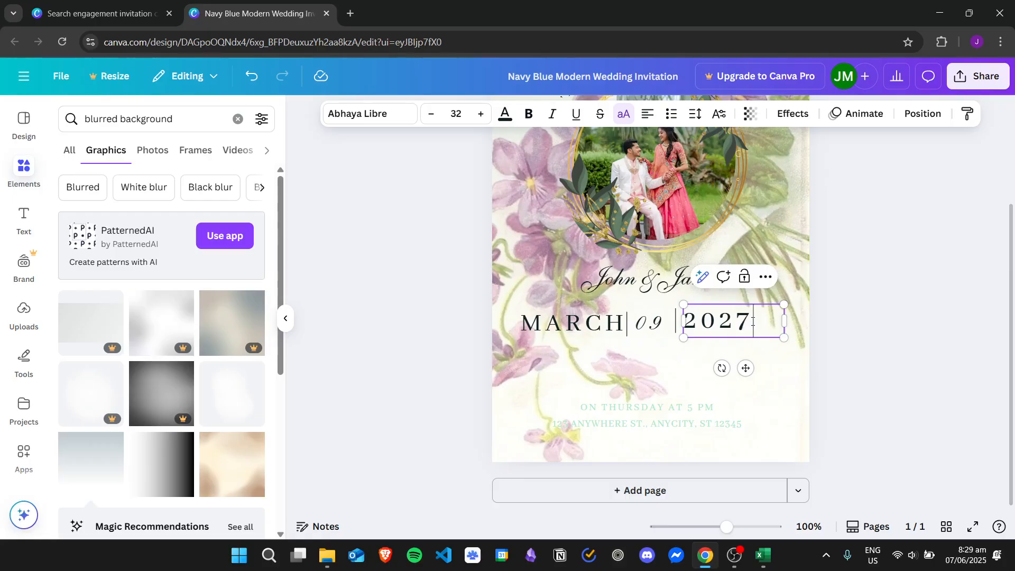
Shift 2027 left and even out the divider spacing around 09.
left_click_drag(719, 321, 671, 321)
left_click(752, 347)
left_click(870, 306)
left_click(659, 324)
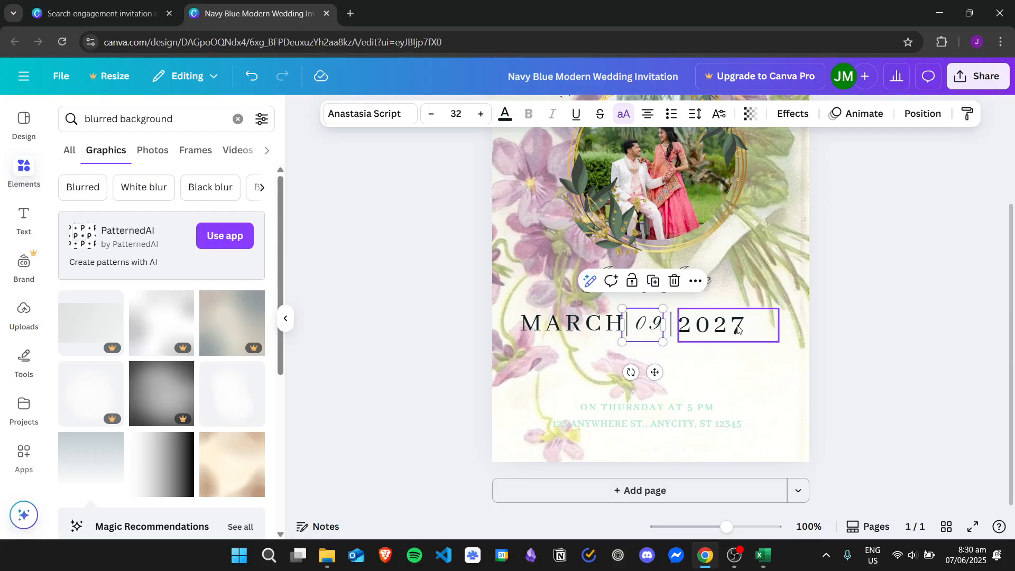
Change the 09 text font to Abhaya Libre.
left_click(739, 329)
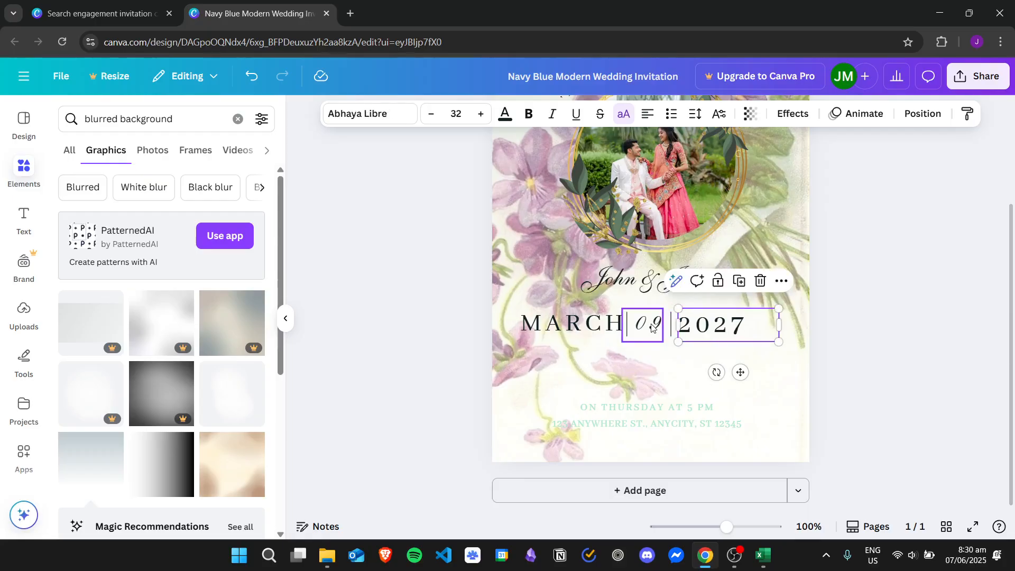
left_click(654, 329)
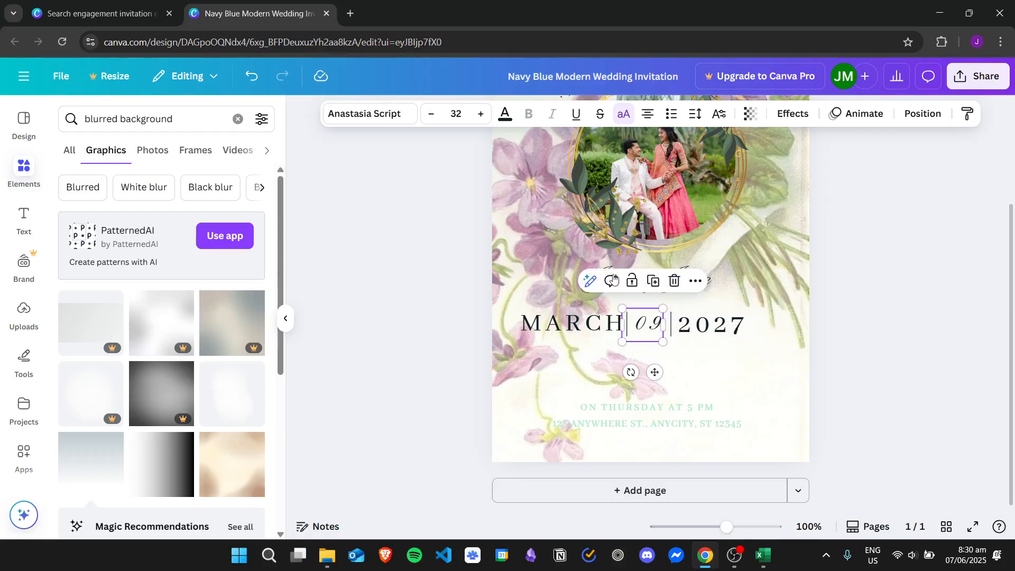
left_click(711, 325)
left_click(649, 330)
left_click(375, 116)
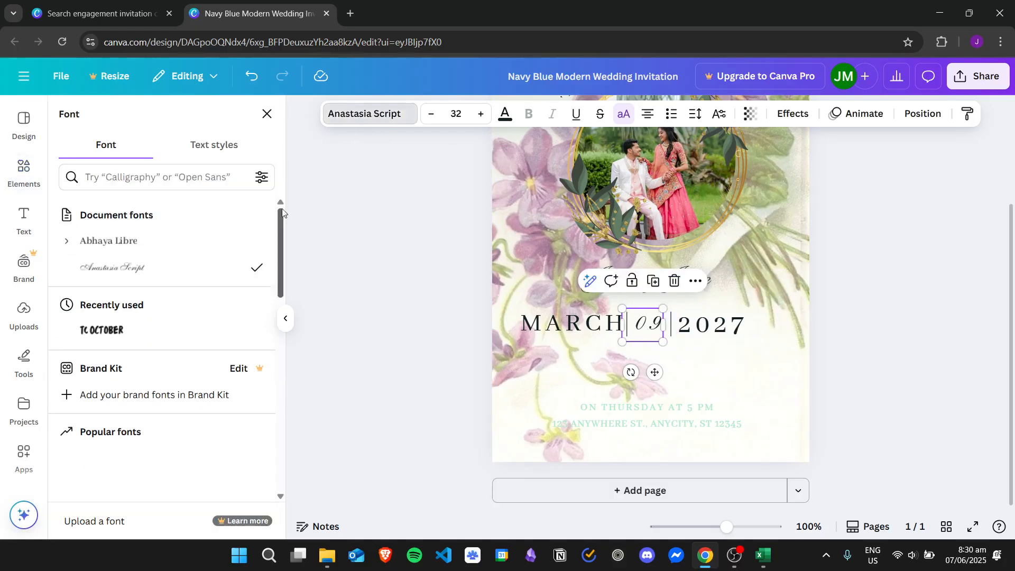
left_click(133, 241)
Nudge 09 right between the dividers and shift MARCH left for even spacing.
left_click(712, 326)
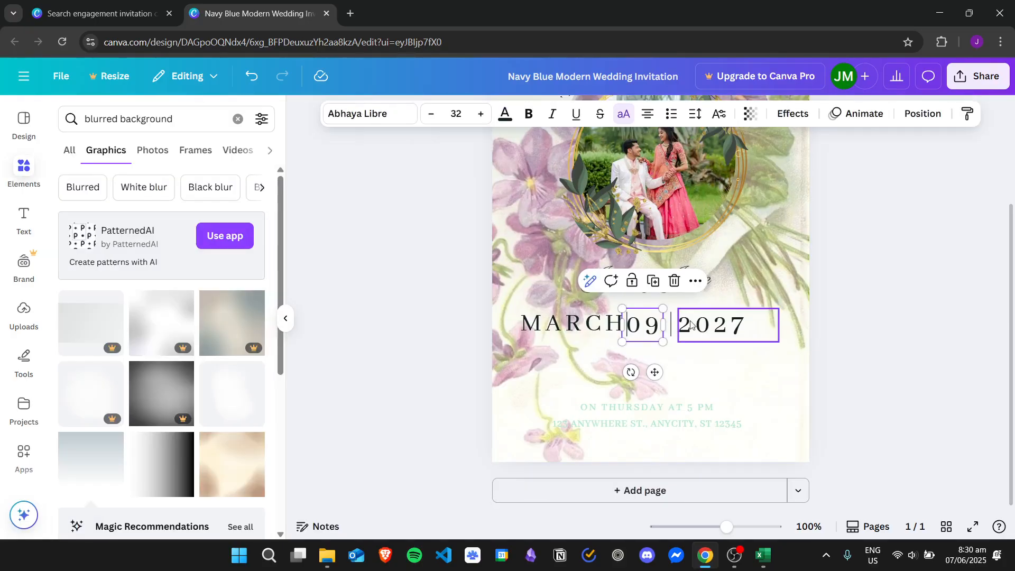
left_click_drag(652, 325, 711, 321)
left_click(670, 337)
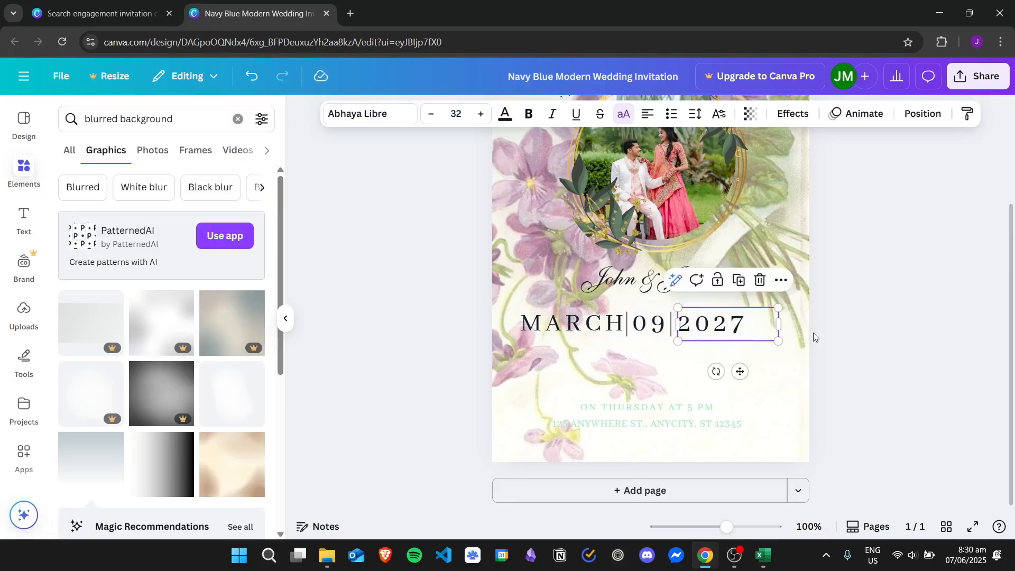
left_click(944, 324)
left_click(657, 321)
left_click(921, 315)
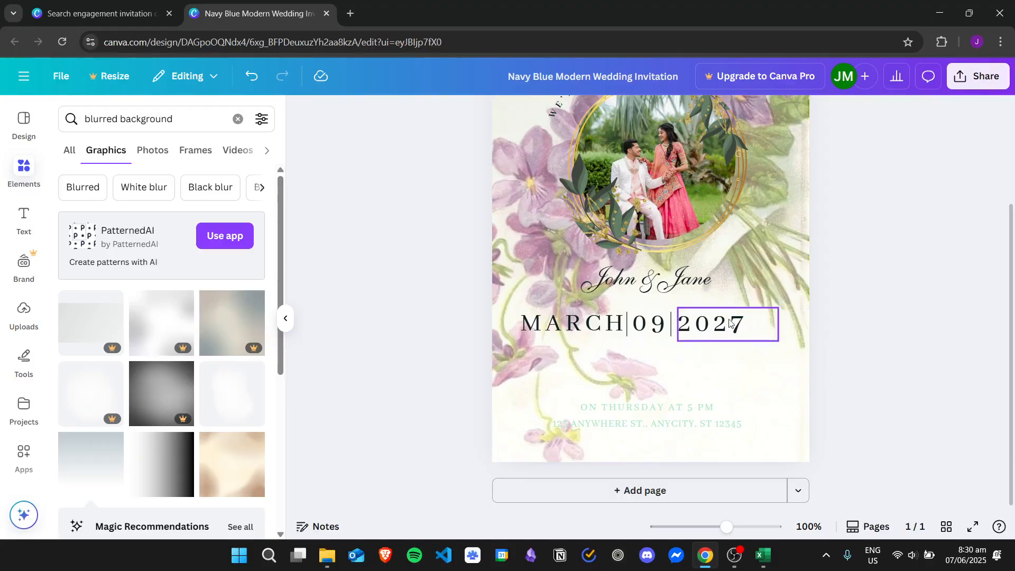
left_click_drag(589, 325, 584, 328)
left_click(962, 305)
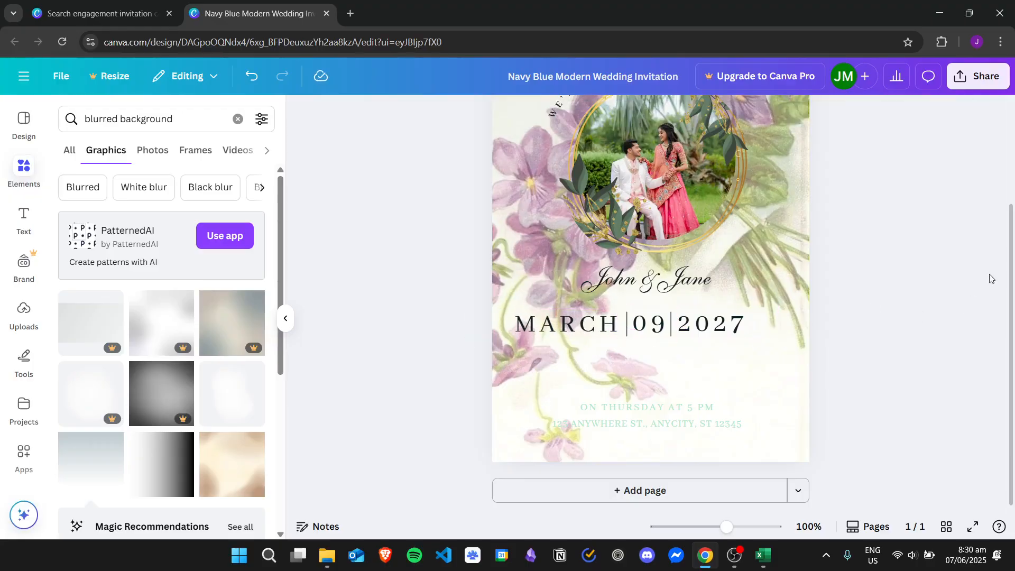
Replace MARCH with JUNE in the date row.
scroll(991, 278, "up", 2)
double_click(591, 384)
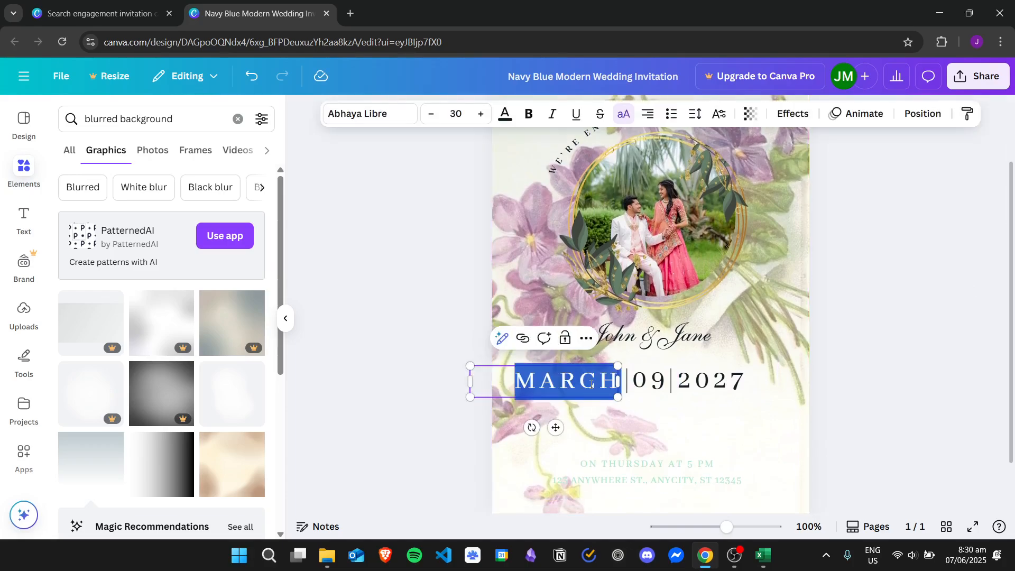
type("JUNE")
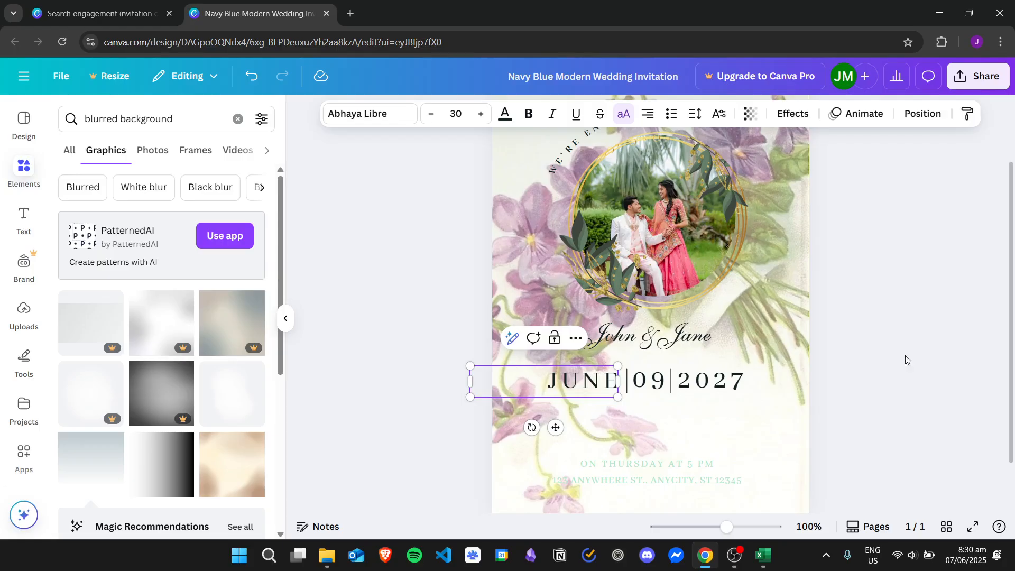
left_click(907, 360)
Move the ON THURSDAY AT 5 PM line up under the date and make it dark navy.
left_click_drag(686, 470, 689, 432)
left_click_drag(1011, 354, 1011, 374)
left_click(698, 390)
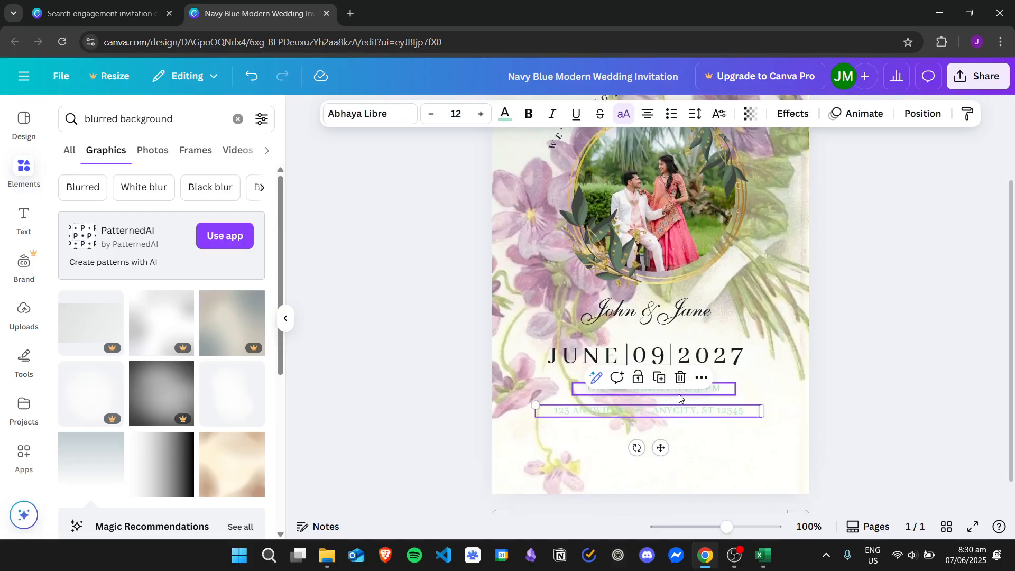
left_click(505, 113)
left_click(107, 214)
Make the address line text dark navy.
key("Tab")
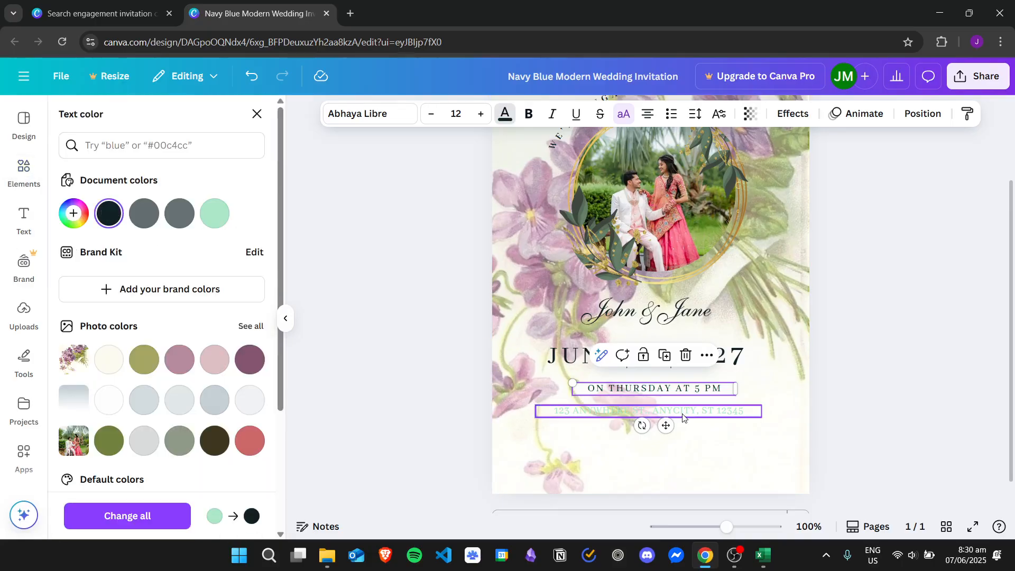
left_click(506, 114)
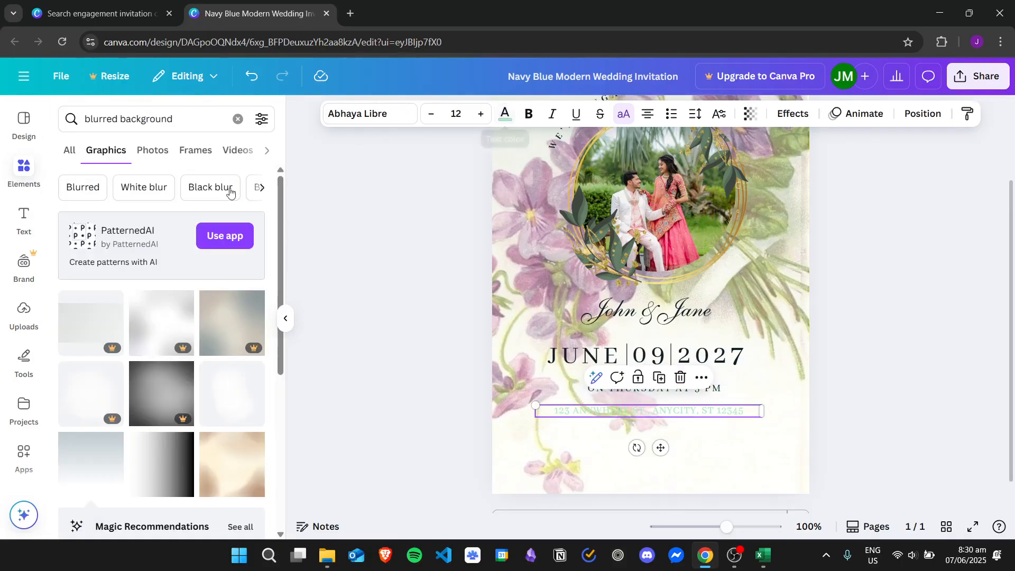
left_click(506, 115)
left_click(114, 210)
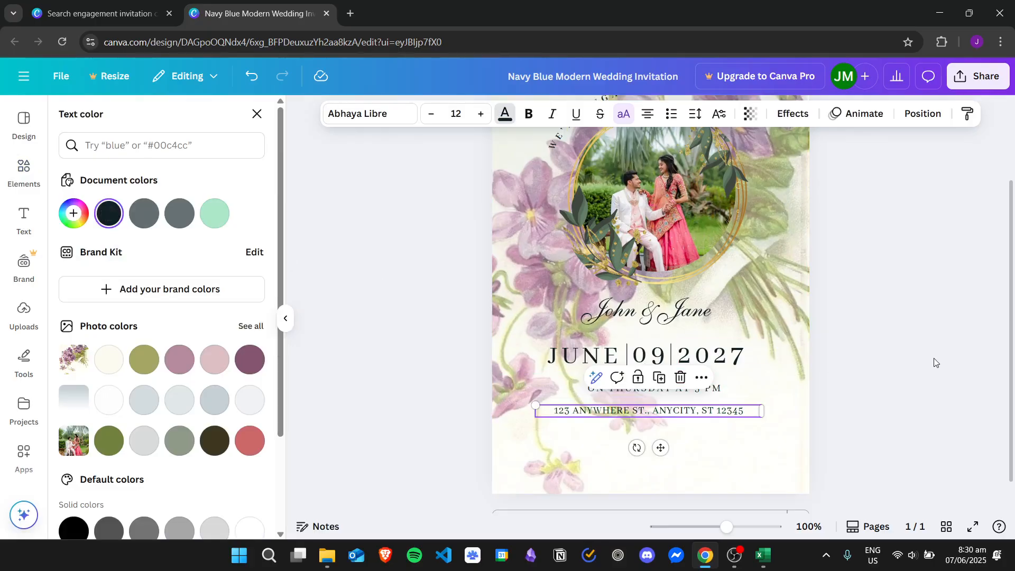
left_click(934, 358)
Reselect and highlight the time and address lines to check their text.
scroll(1013, 320, "down", 1)
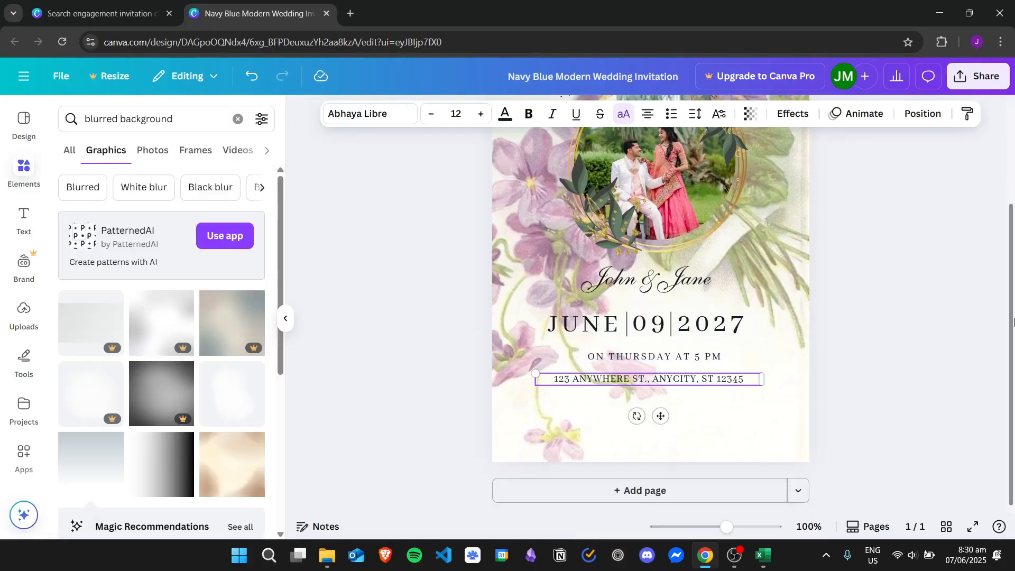
left_click(893, 390)
left_click(649, 362)
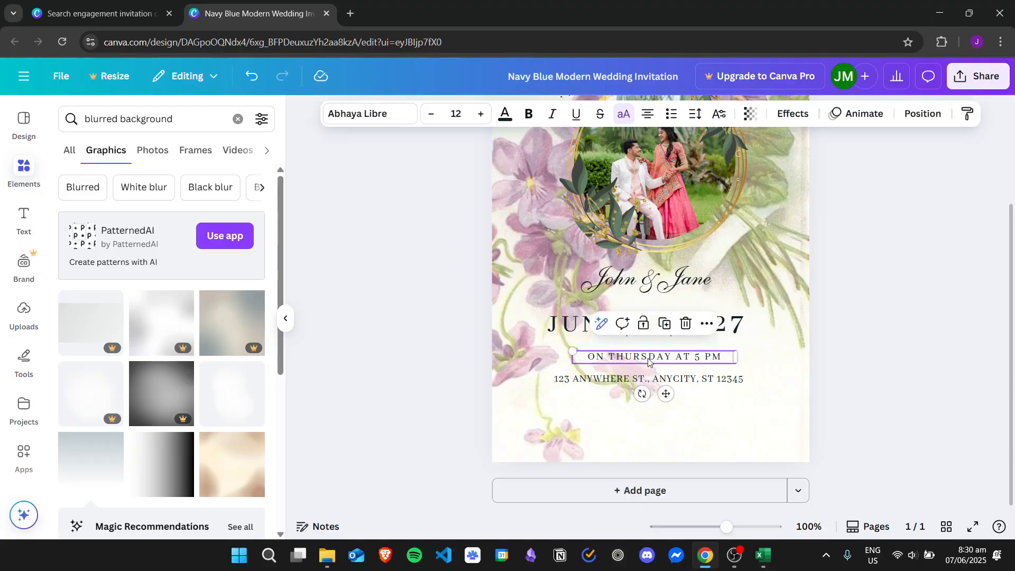
left_click(720, 356)
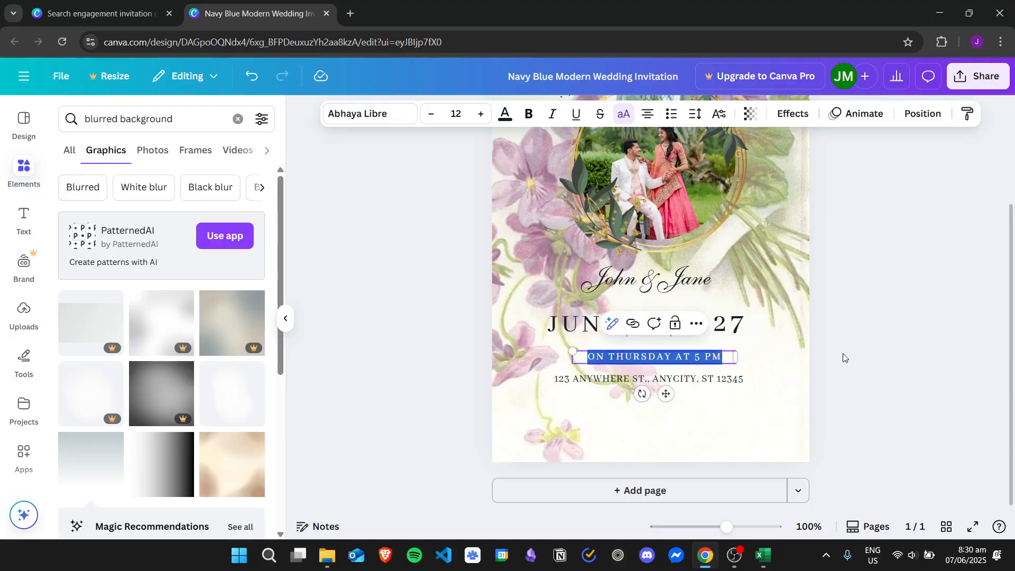
left_click(841, 359)
left_click(714, 380)
left_click(714, 380)
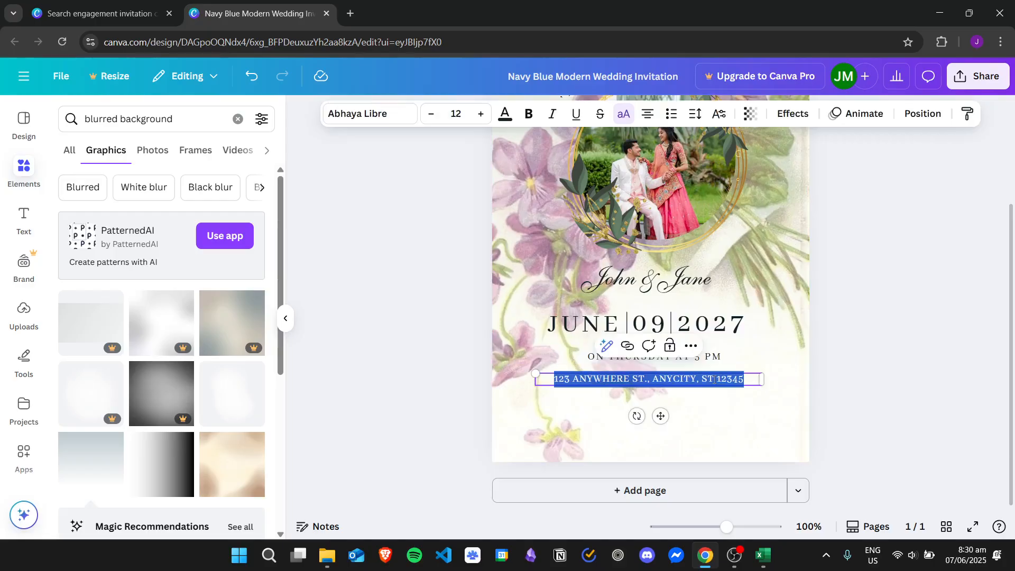
Collapse the Elements side panel and open the Share menu for the engagement card.
left_click(922, 315)
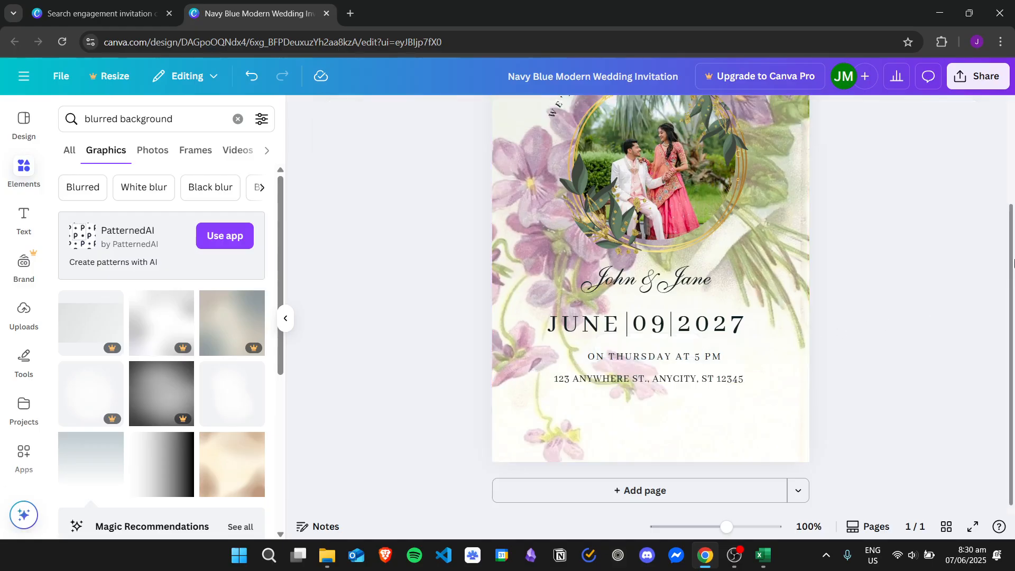
left_click_drag(1012, 265, 1014, 234)
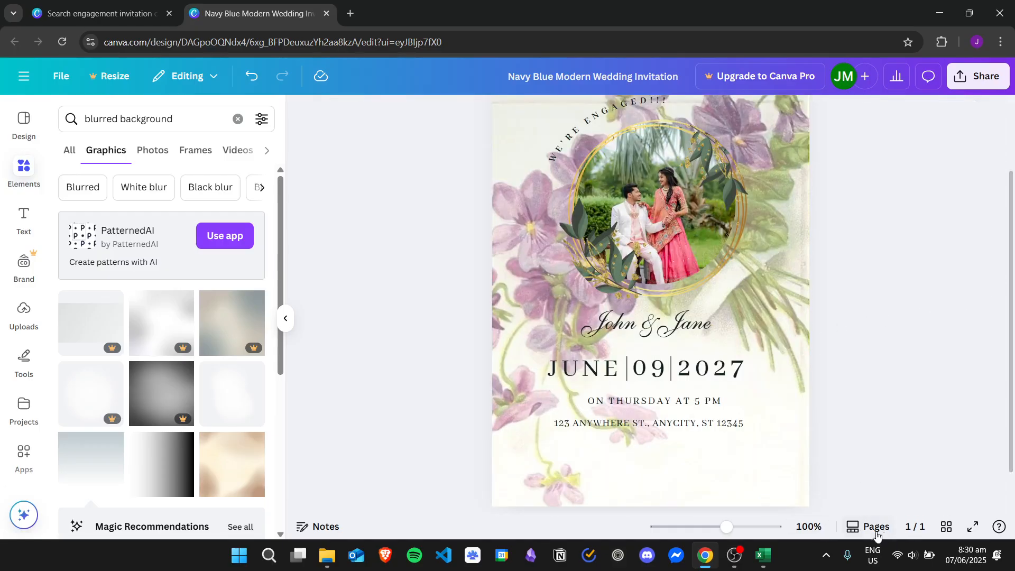
left_click_drag(1013, 270, 1014, 230)
left_click(28, 169)
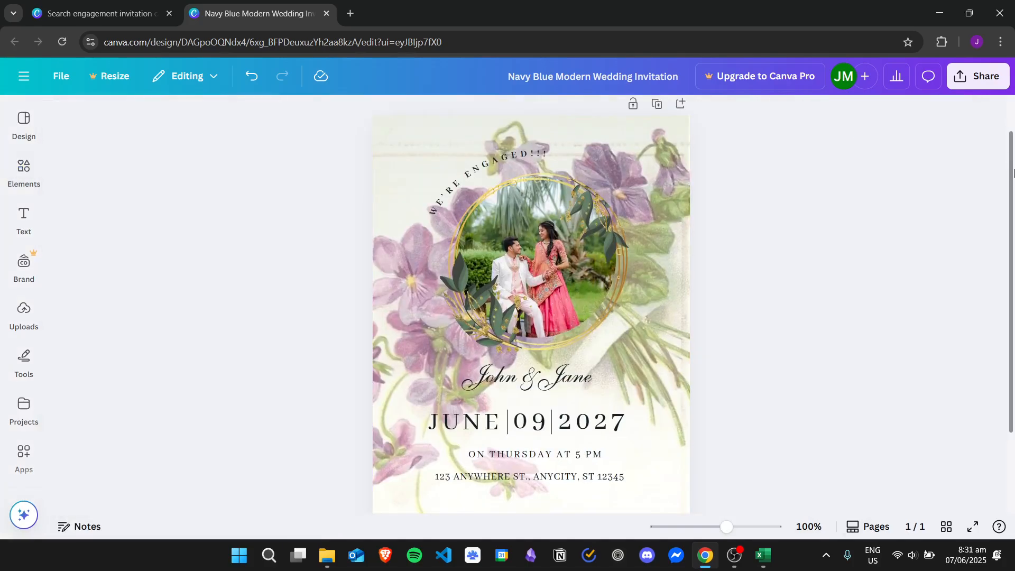
mouse_move(1014, 174)
left_mouse_down()
mouse_move(1014, 243)
mouse_move(1014, 178)
left_mouse_up()
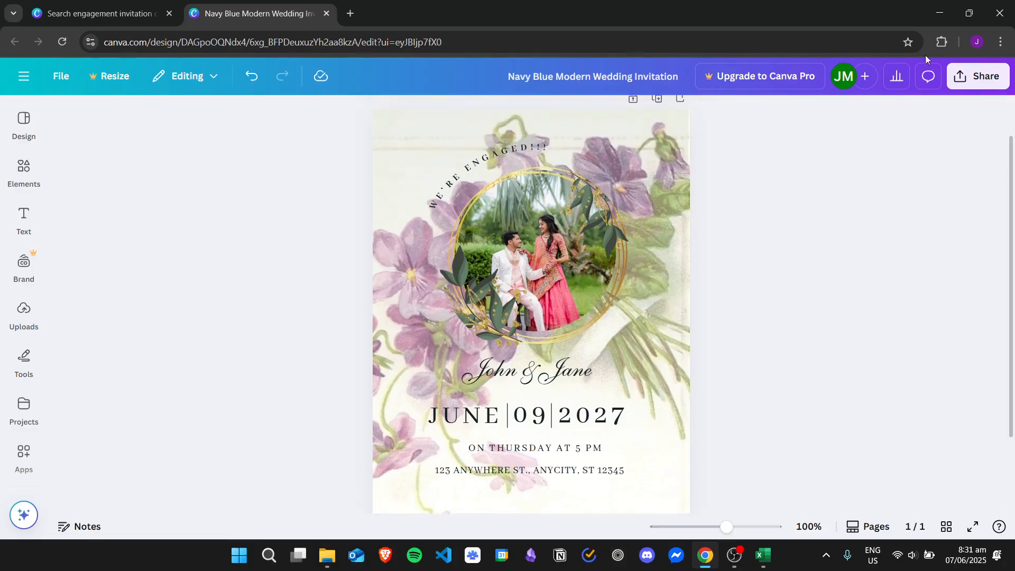
left_click(975, 78)
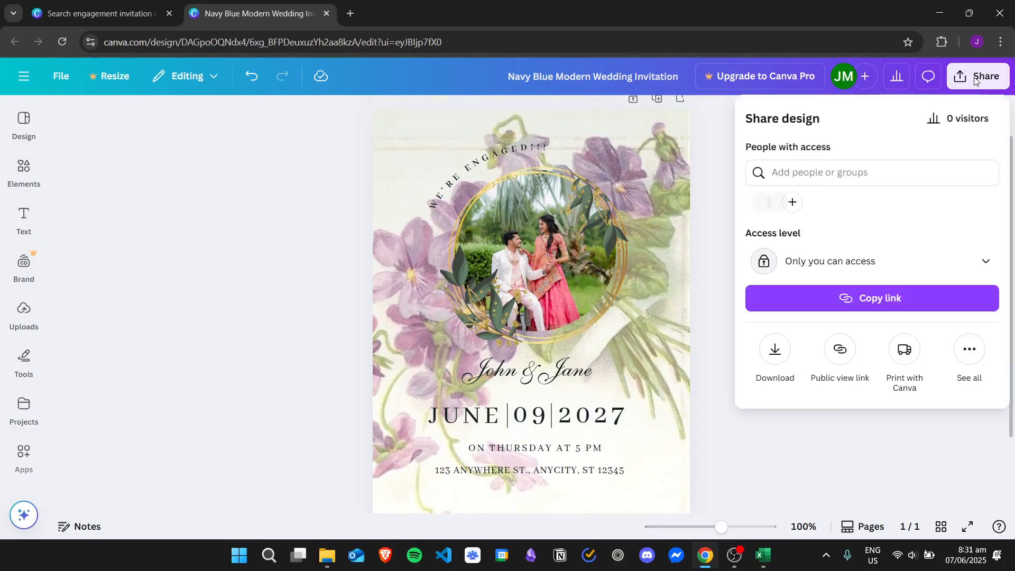
Open Download, browse the File type list, then close the download panel.
left_click(783, 355)
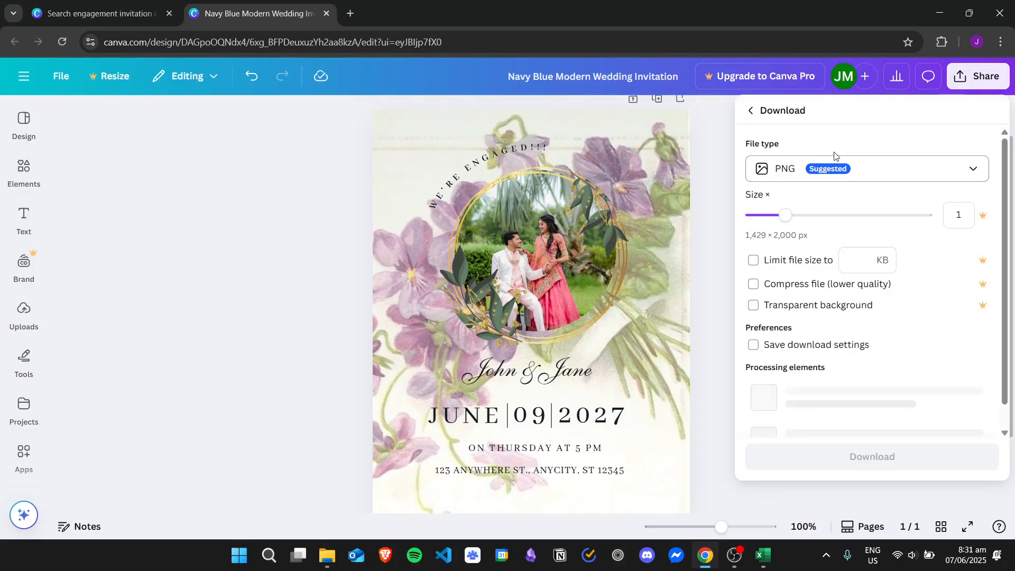
left_click(854, 168)
left_click(854, 168)
left_click(848, 170)
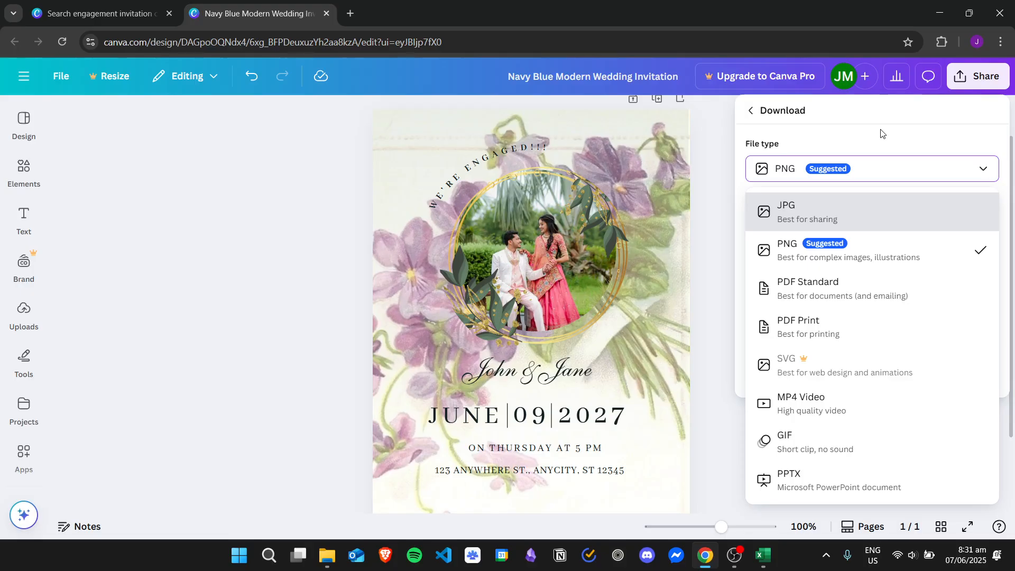
left_click(719, 155)
left_click(719, 154)
scroll(1013, 209, "down", 1)
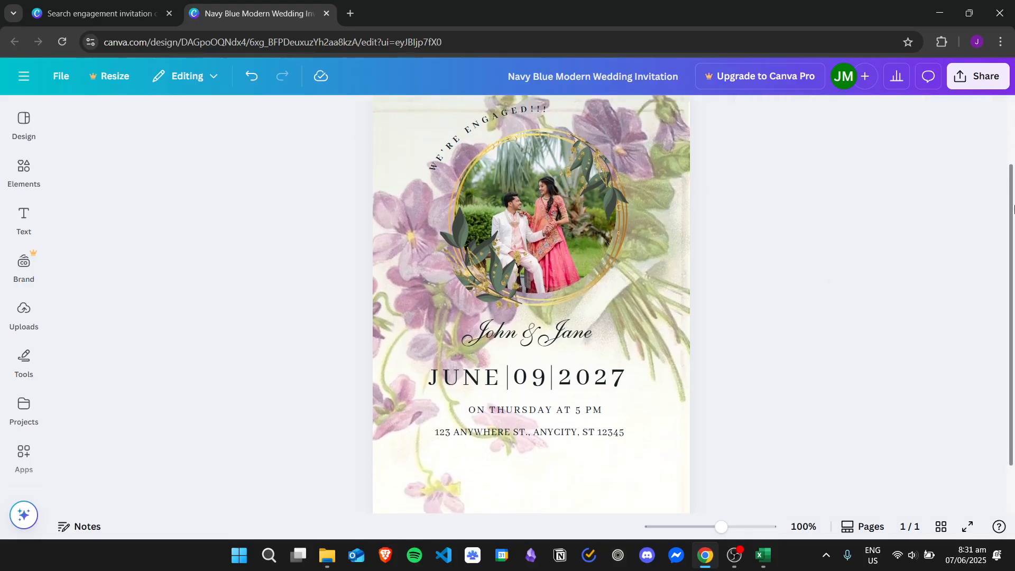
mouse_move(1014, 209)
left_mouse_down()
mouse_move(1013, 169)
mouse_move(1014, 200)
left_mouse_up()
scroll(1014, 225, "up", 1)
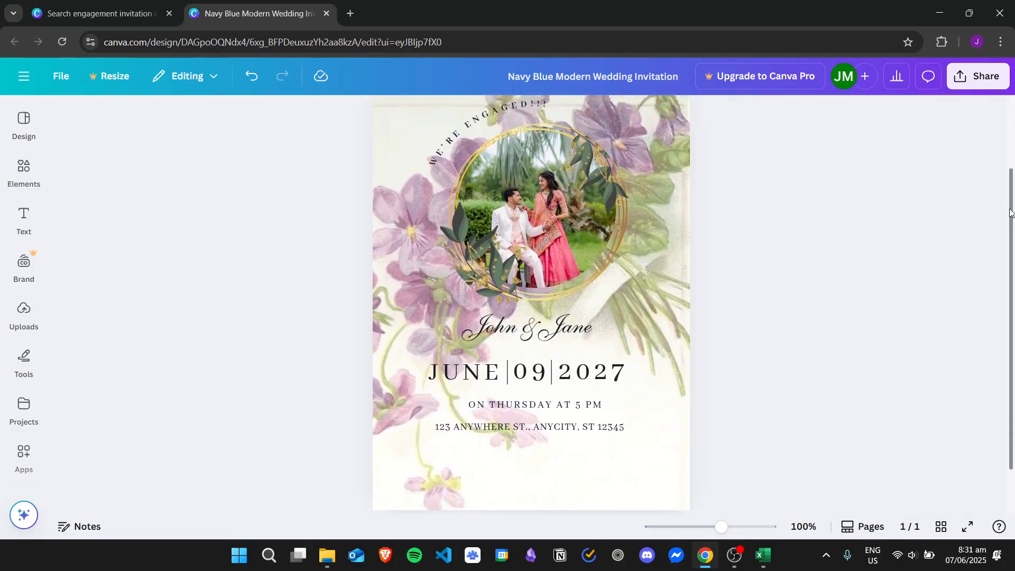